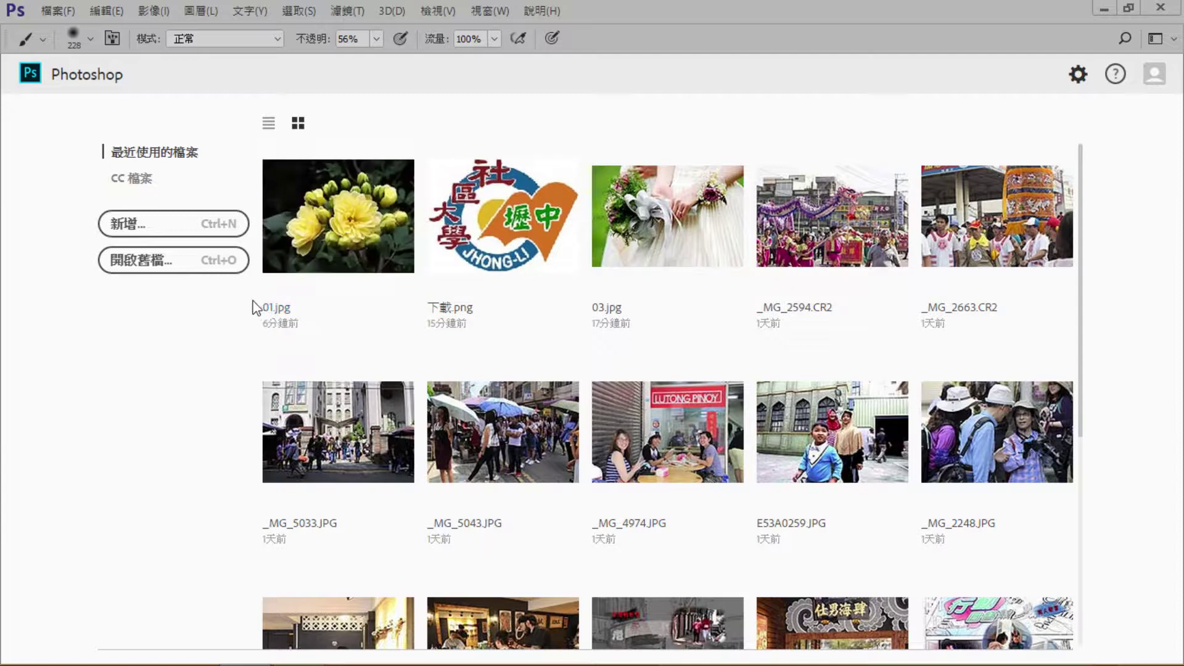
Open the recent image 01.jpg and bring up the Filter Gallery (濾鏡收藏館) for it.
{"action": "left_click", "coordinate": [315, 243]}
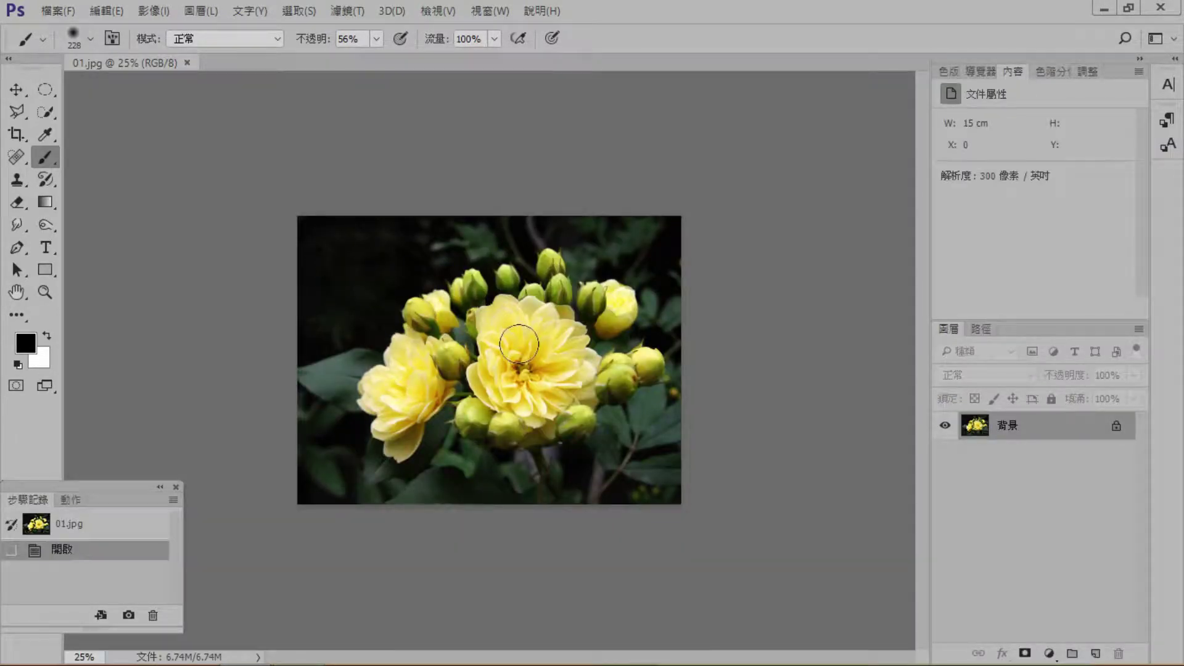
{"action": "key", "text": "ctrl+plus"}
{"action": "key", "text": "ctrl+plus"}
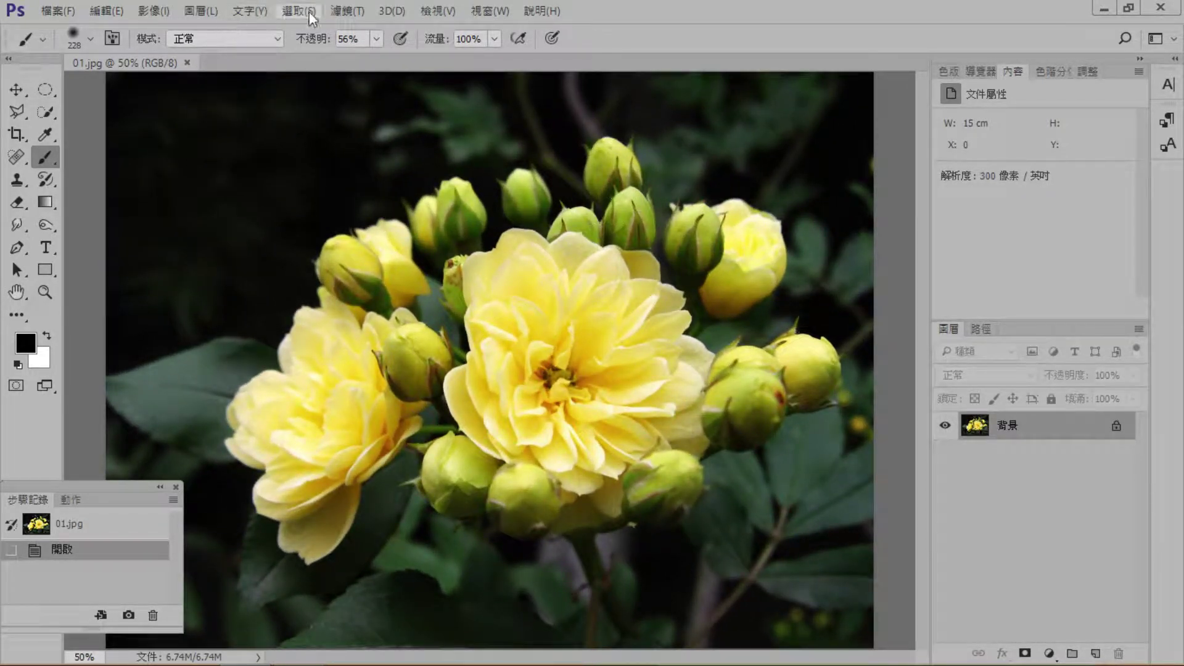
{"action": "left_click", "coordinate": [345, 13]}
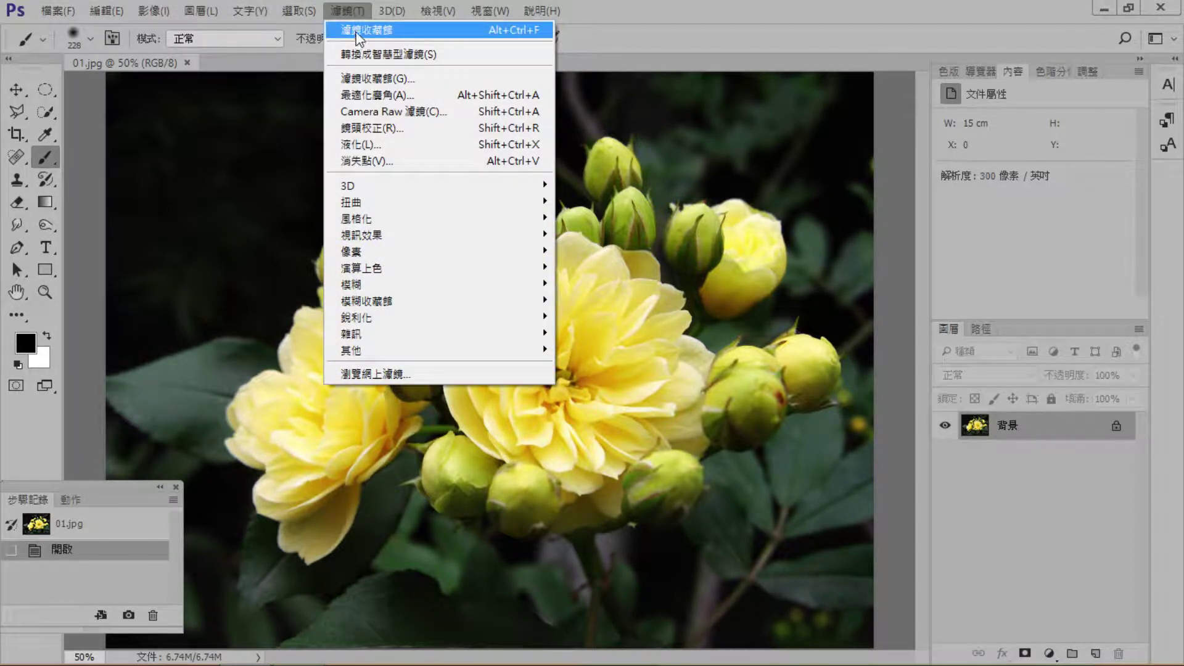
{"action": "left_click", "coordinate": [377, 82]}
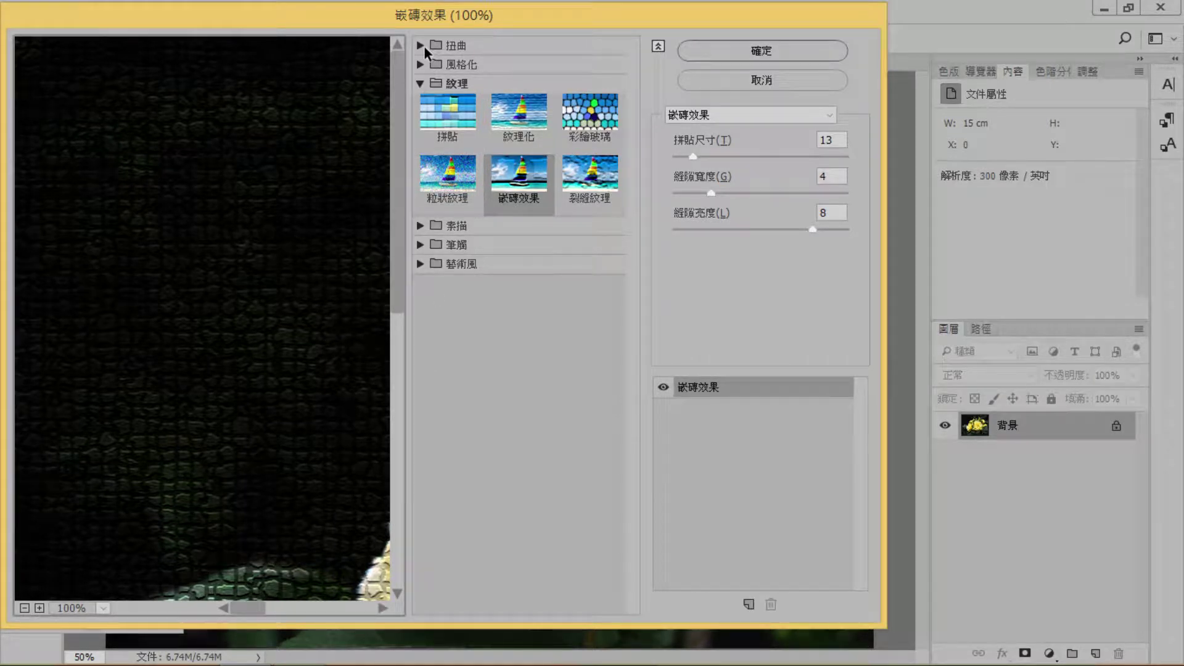
Expand the 扭曲, 風格化, 素描, 筆觸 and 藝術風 filter categories and look through the thumbnails in every category.
{"action": "left_click", "coordinate": [421, 46]}
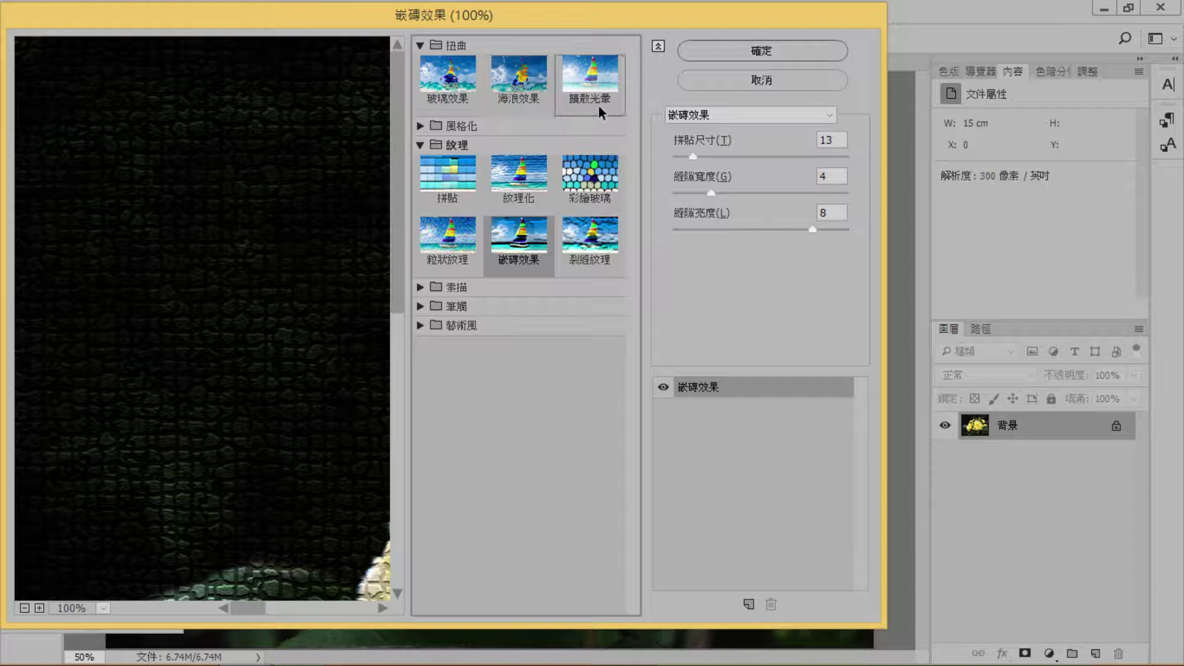
{"action": "left_click", "coordinate": [420, 127]}
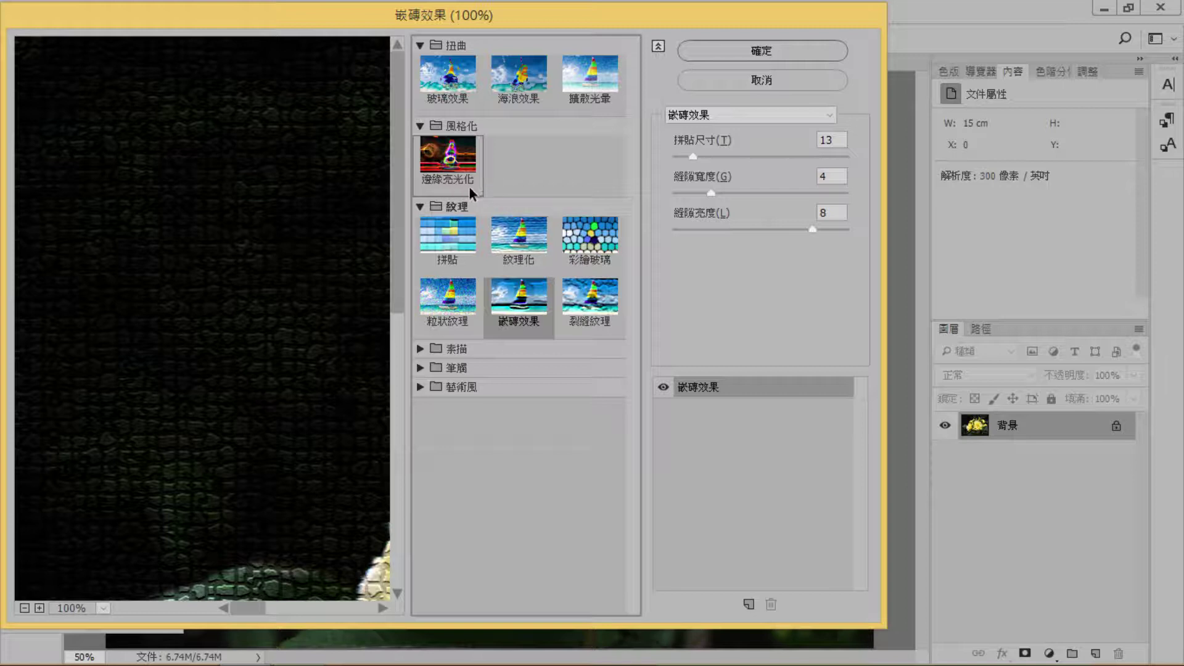
{"action": "left_click", "coordinate": [420, 207]}
{"action": "left_click", "coordinate": [420, 207]}
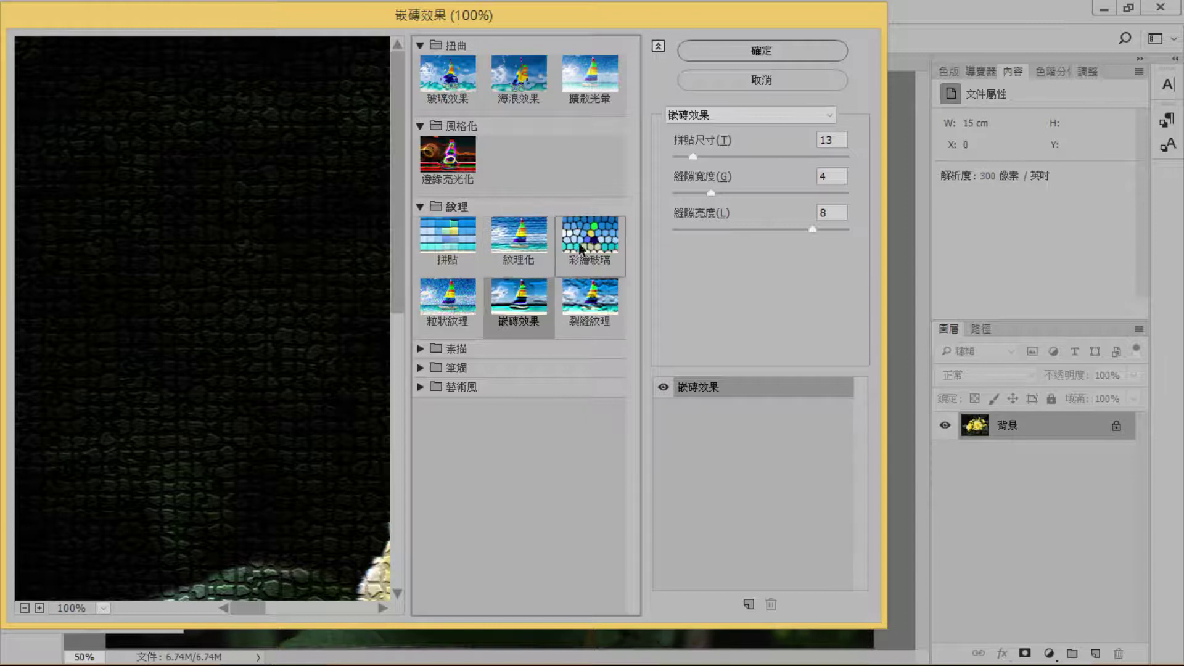
{"action": "left_click", "coordinate": [419, 349]}
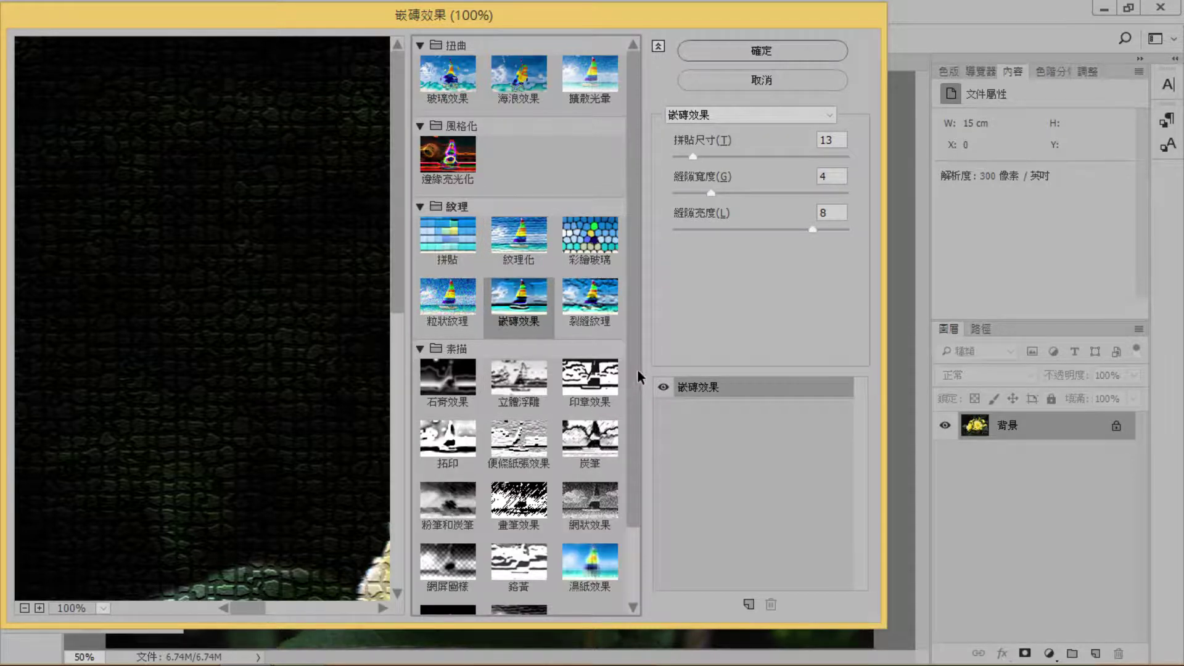
{"action": "left_click_drag", "start_coordinate": [635, 377], "coordinate": [635, 466]}
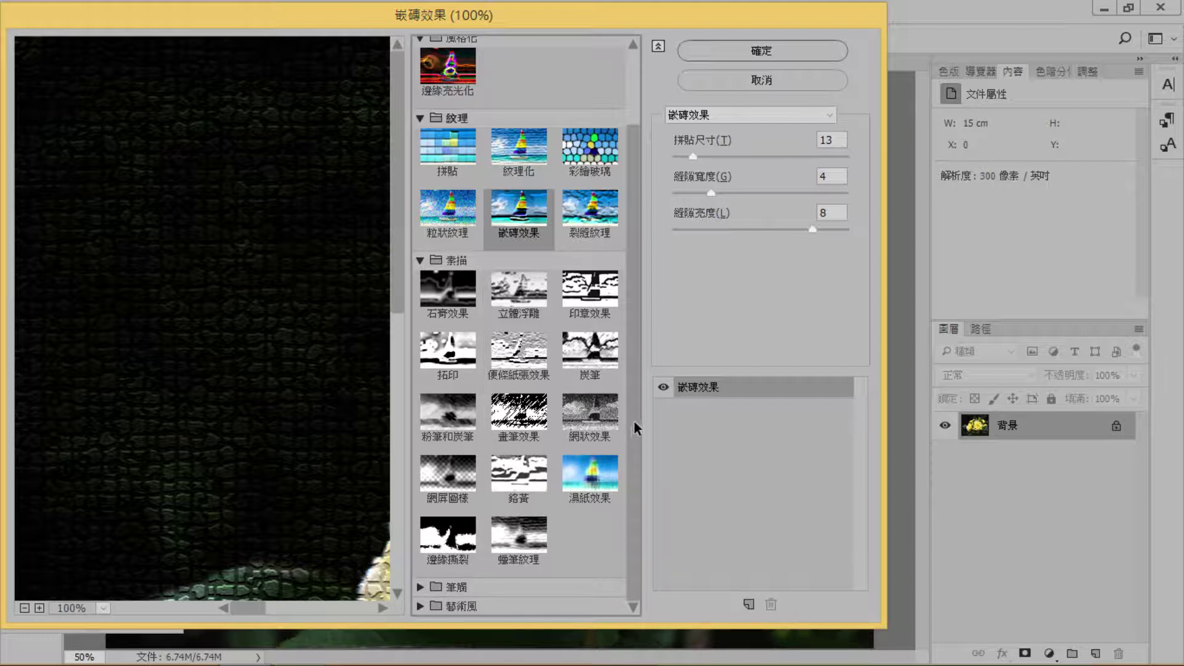
{"action": "left_click", "coordinate": [420, 588]}
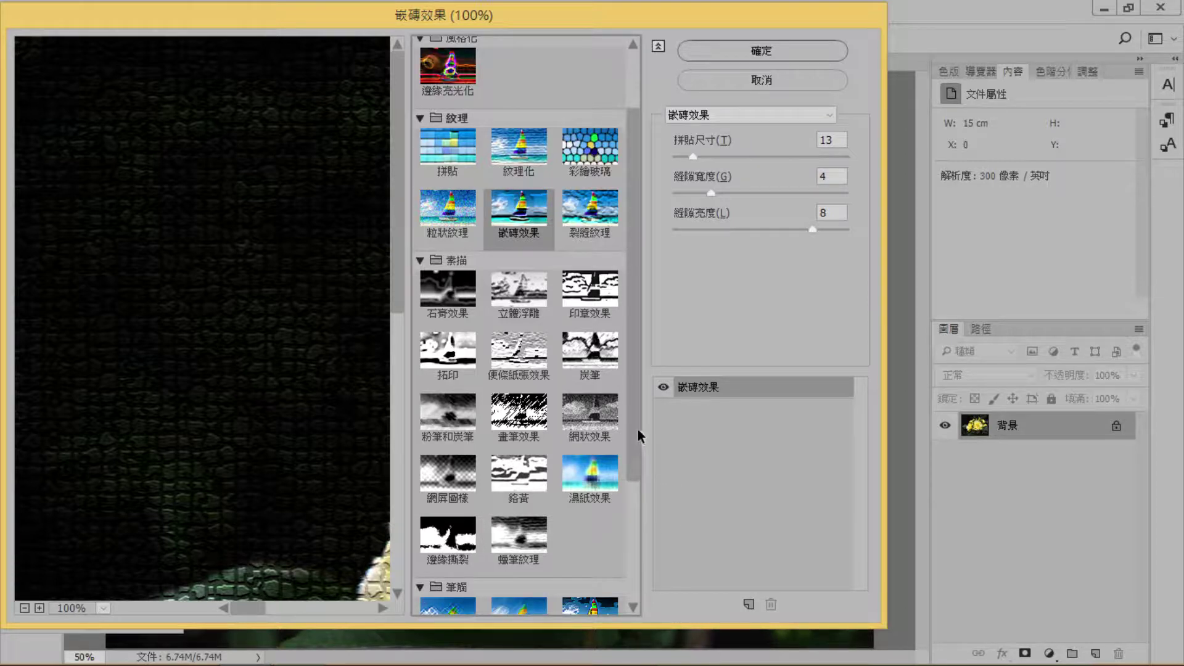
{"action": "left_click_drag", "start_coordinate": [639, 436], "coordinate": [626, 568]}
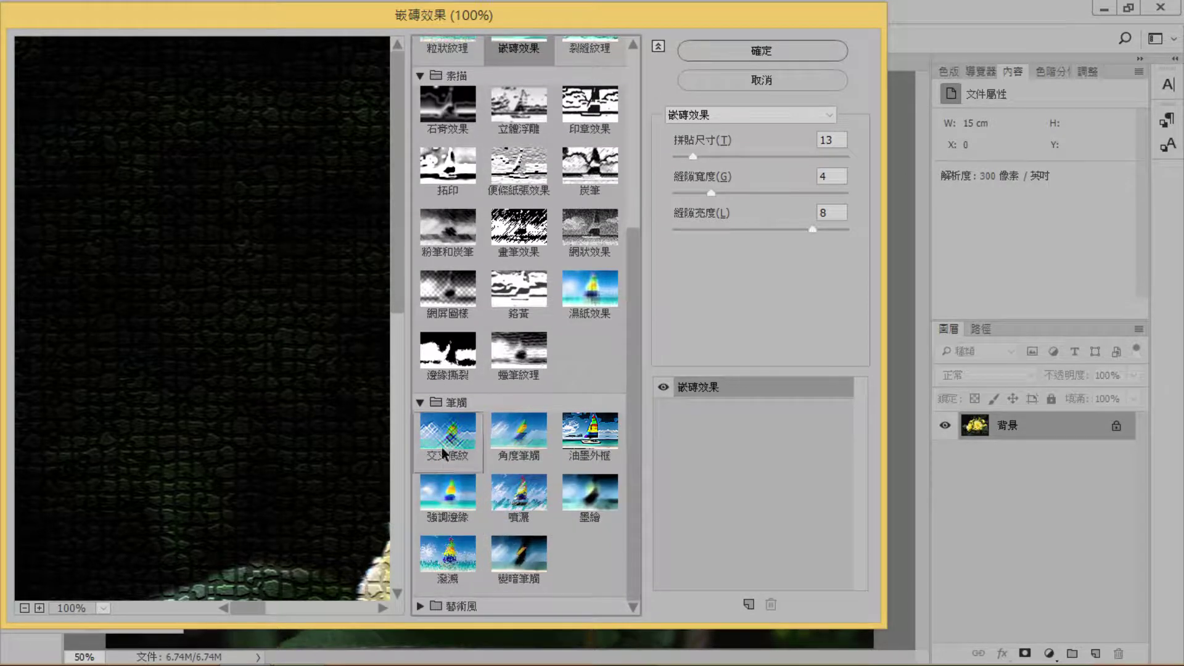
{"action": "left_click", "coordinate": [419, 606]}
{"action": "left_click_drag", "start_coordinate": [635, 441], "coordinate": [631, 592]}
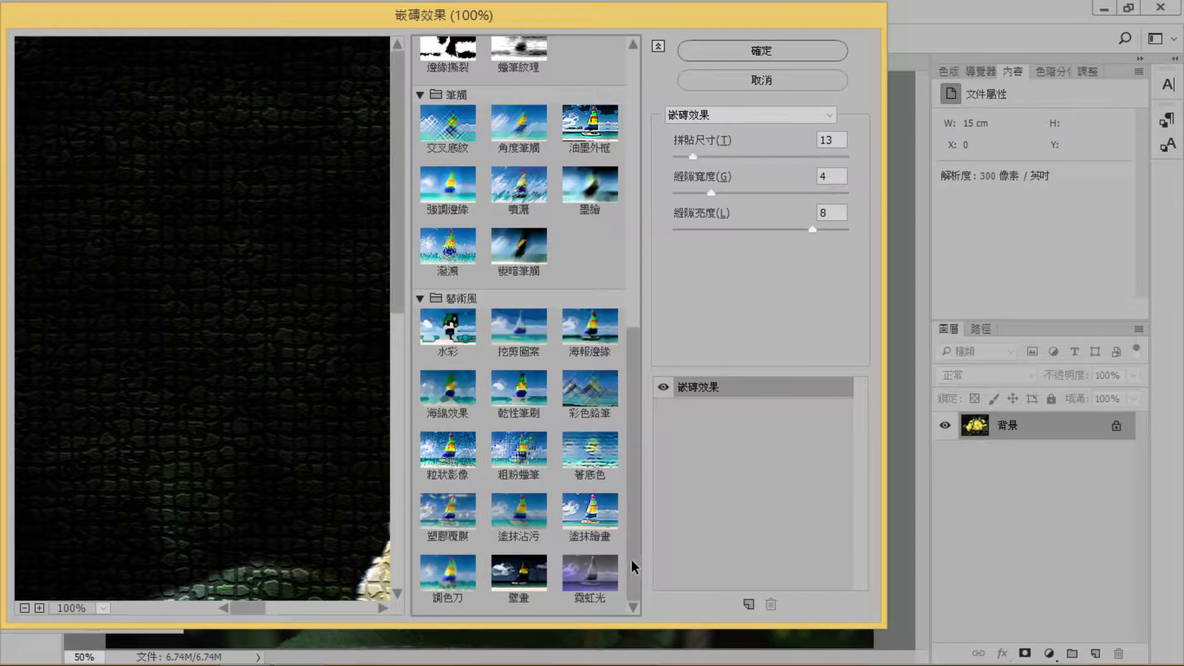
{"action": "scroll", "coordinate": [634, 566], "scroll_direction": "up", "scroll_amount": 10}
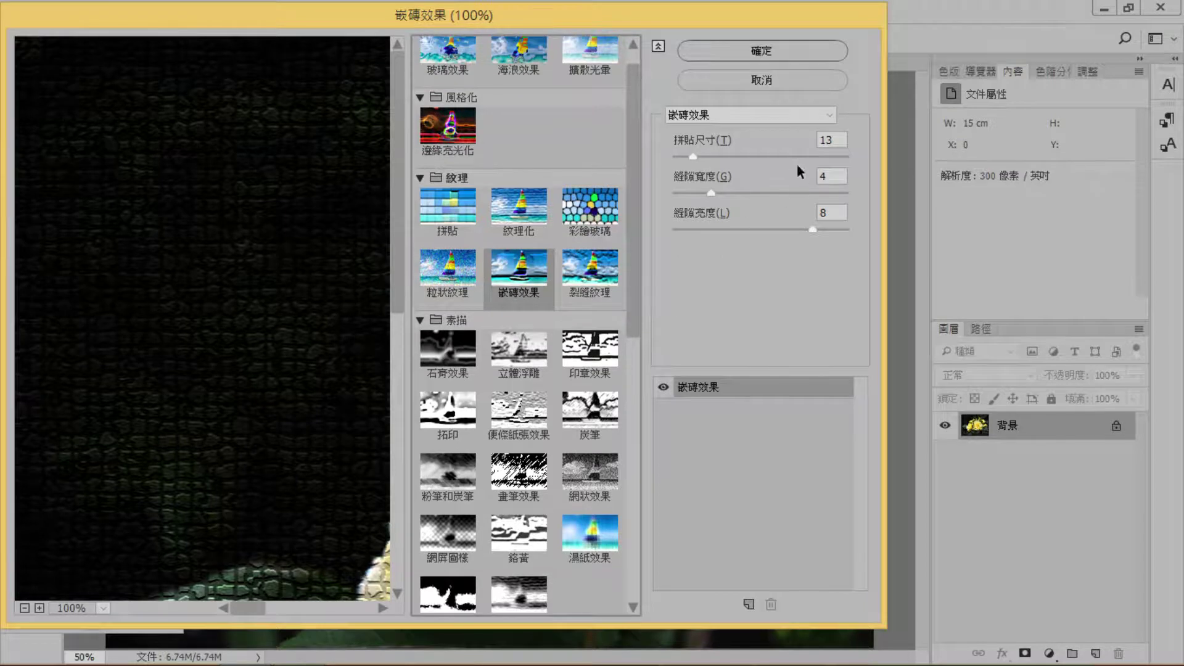
Choose the 水彩 filter from the full list of filters and reduce the preview to 25% to see the whole picture.
{"action": "left_click", "coordinate": [826, 113]}
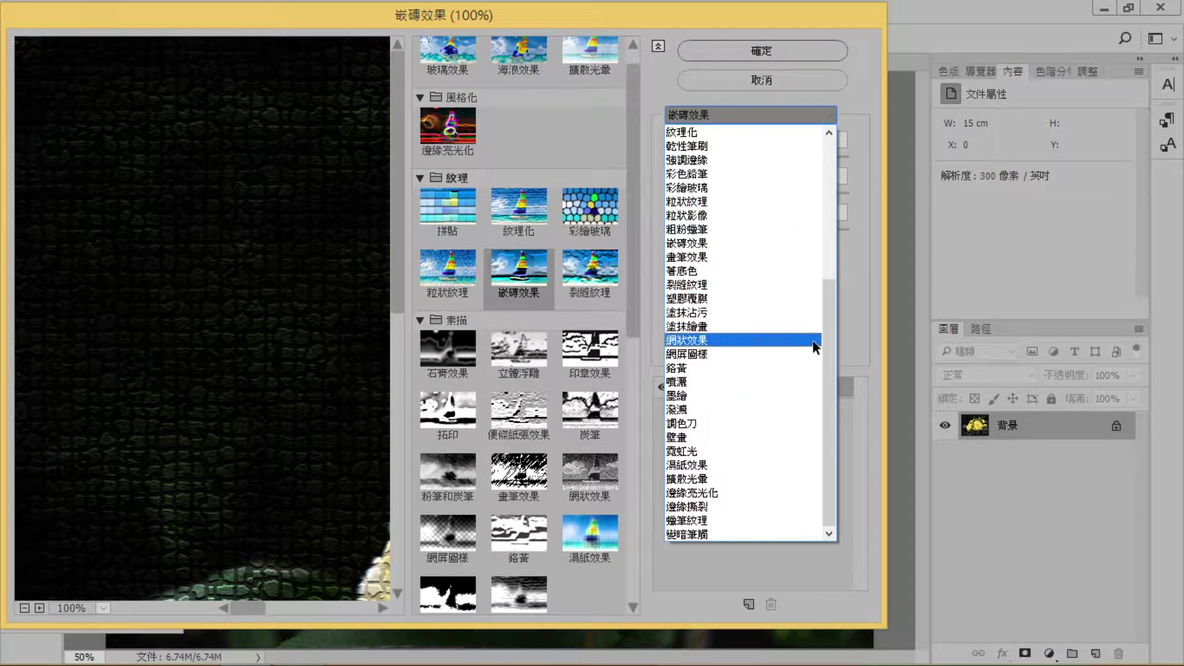
{"action": "scroll", "coordinate": [829, 383], "scroll_direction": "up", "scroll_amount": 6}
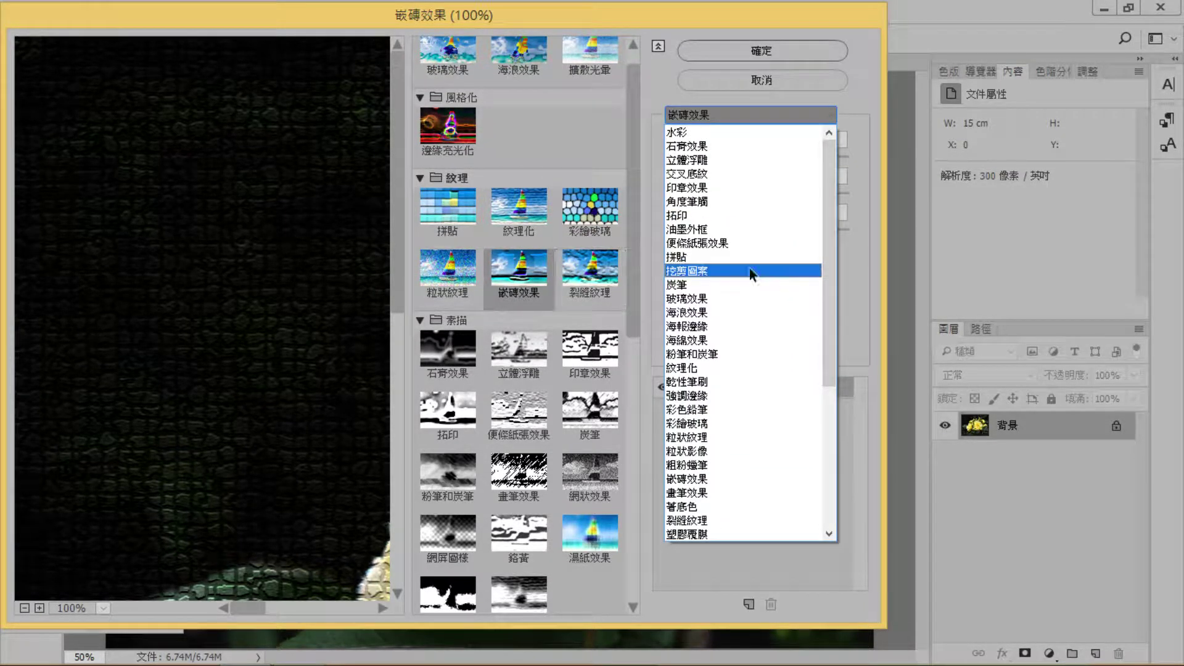
{"action": "left_click", "coordinate": [763, 132]}
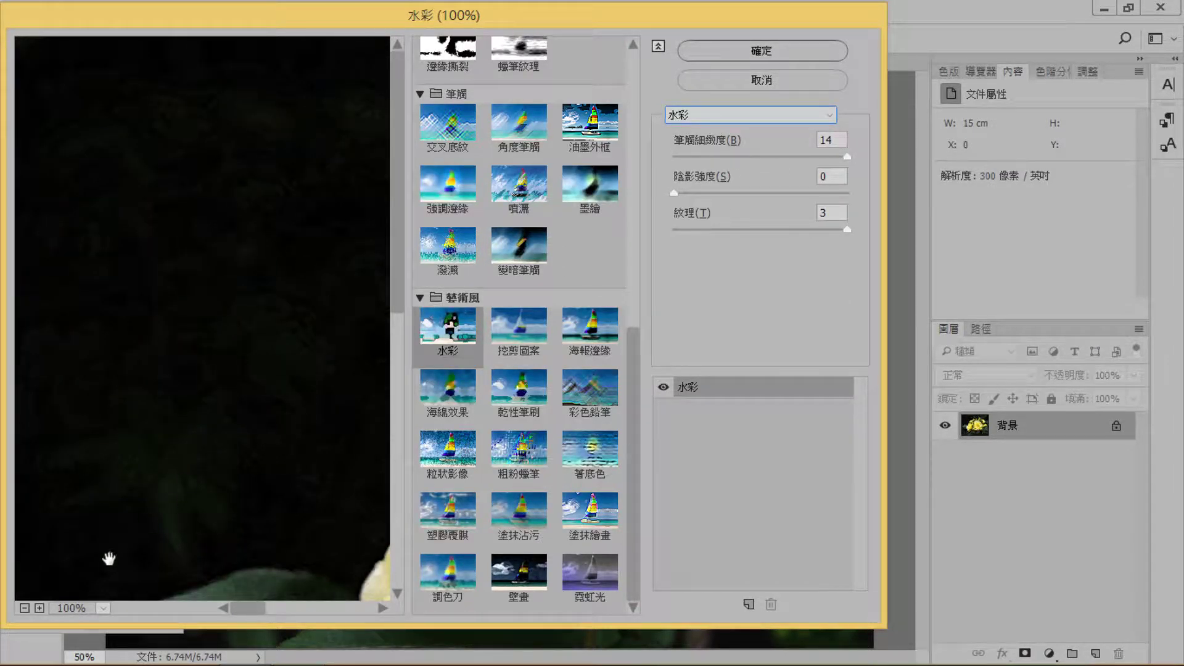
{"action": "left_click", "coordinate": [23, 609]}
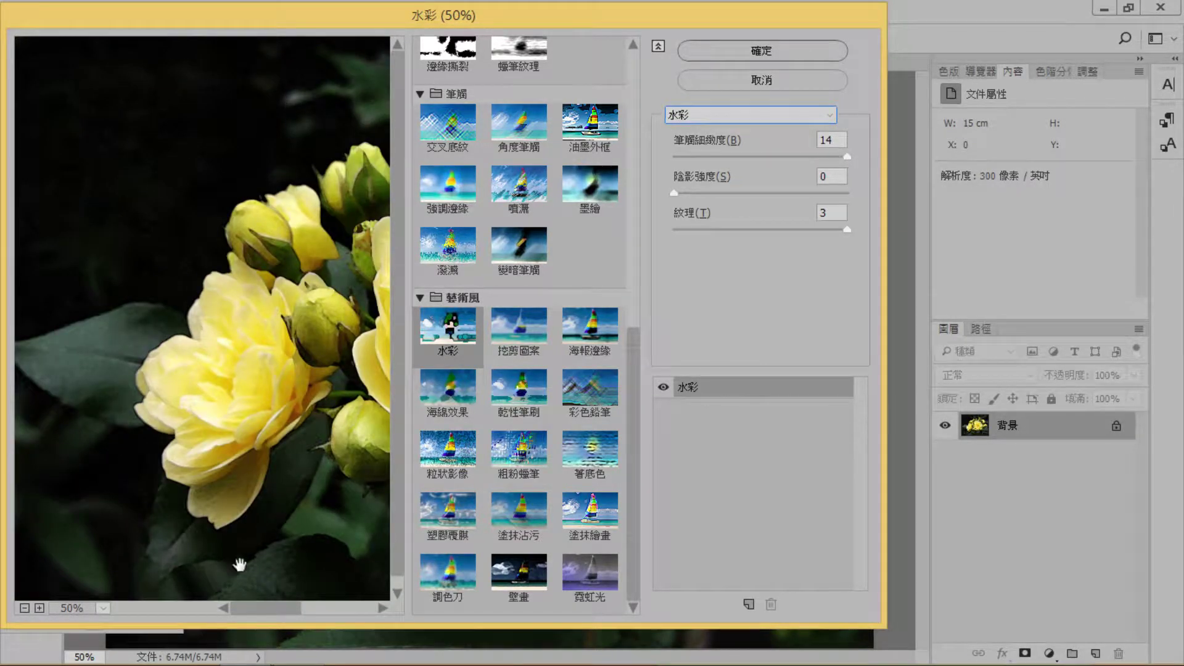
{"action": "key", "text": "ctrl"}
{"action": "key", "text": "ctrl+minus"}
{"action": "key", "text": "ctrl+minus"}
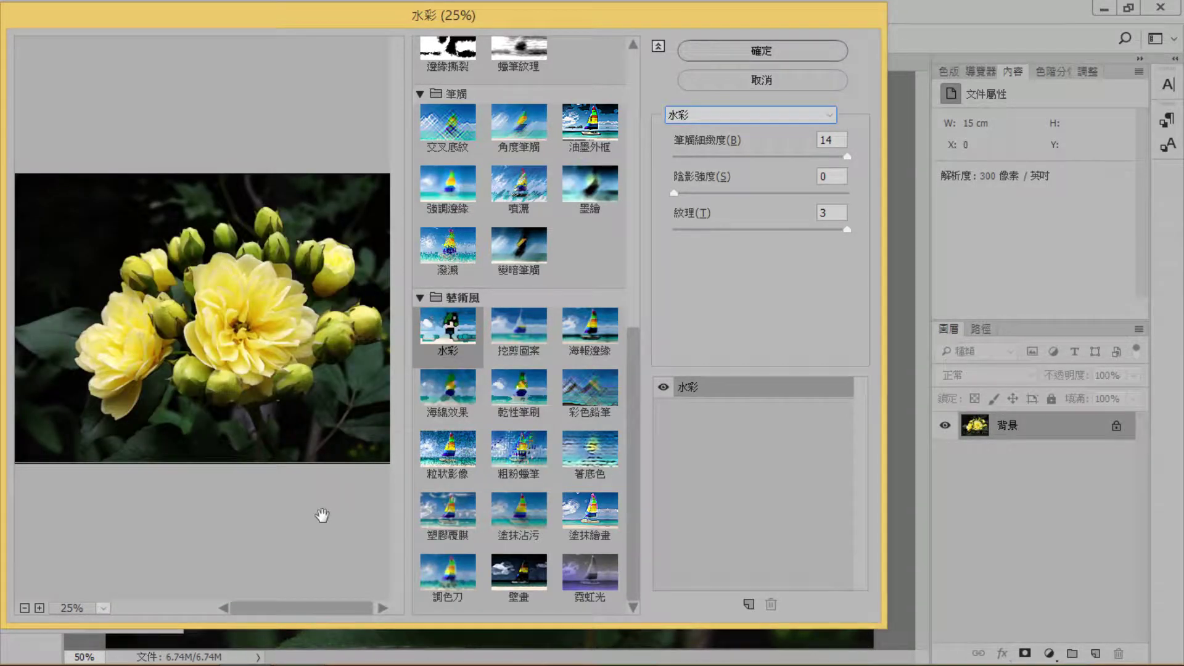
Preview the 彩繪玻璃, 邊緣亮光化, 石膏效果 and 立體浮雕 filters on the flower image.
{"action": "left_click_drag", "start_coordinate": [628, 516], "coordinate": [616, 228]}
{"action": "left_click", "coordinate": [590, 236]}
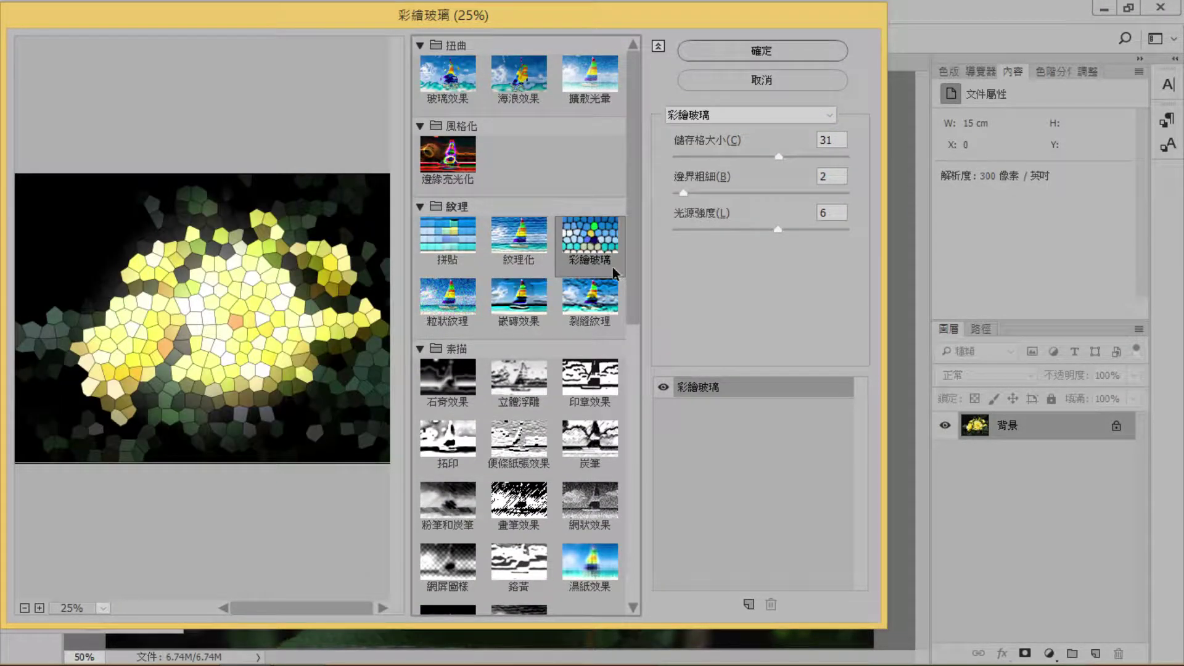
{"action": "left_click", "coordinate": [454, 165]}
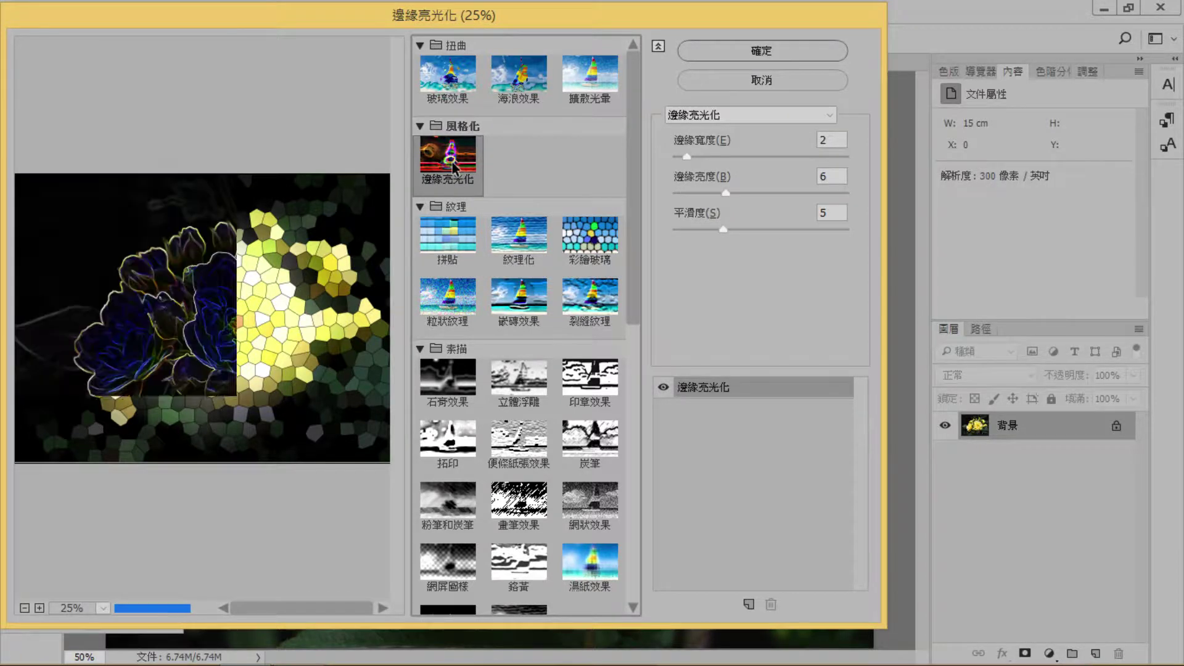
{"action": "left_click", "coordinate": [460, 385]}
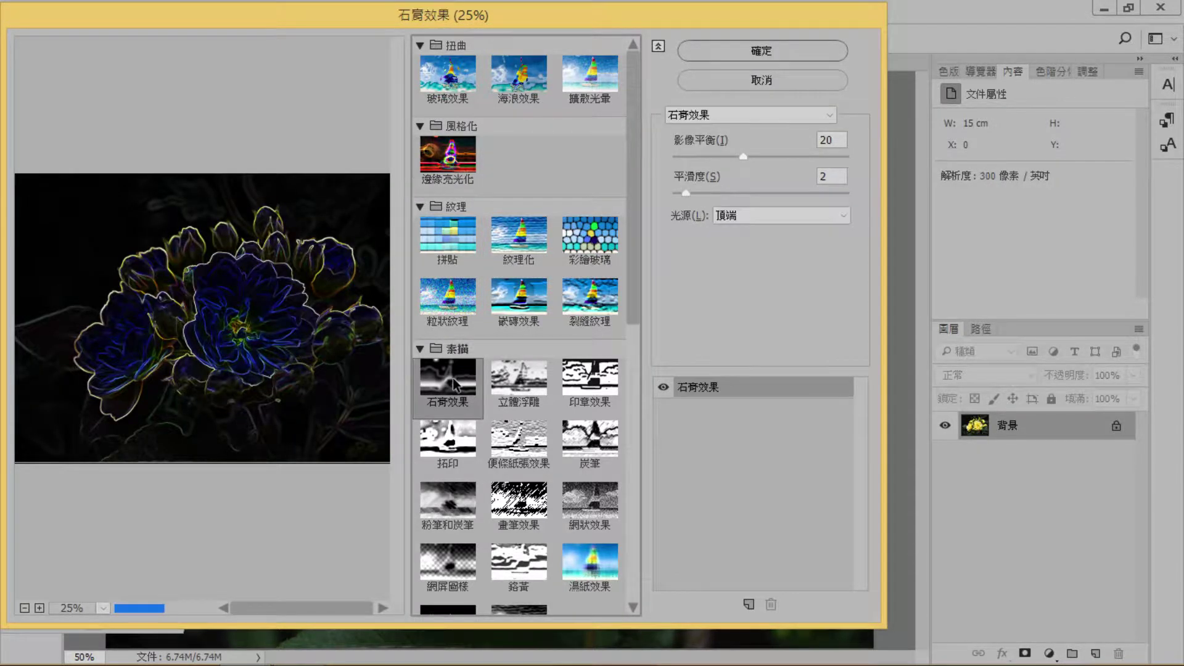
{"action": "left_click", "coordinate": [524, 398]}
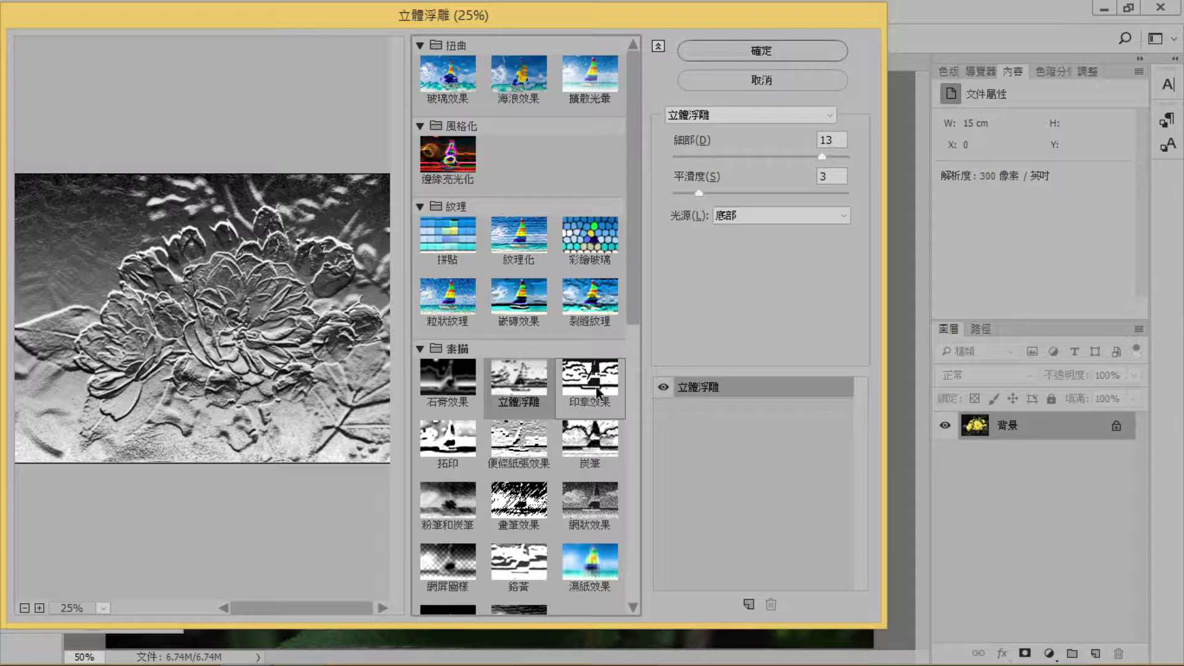
Preview the 拓印, 便條紙張效果, 畫筆效果, 粉筆和炭筆, 濕紙效果, 鉻黃 and 粗粉蠟筆 filters on the flower image.
{"action": "left_click", "coordinate": [449, 445]}
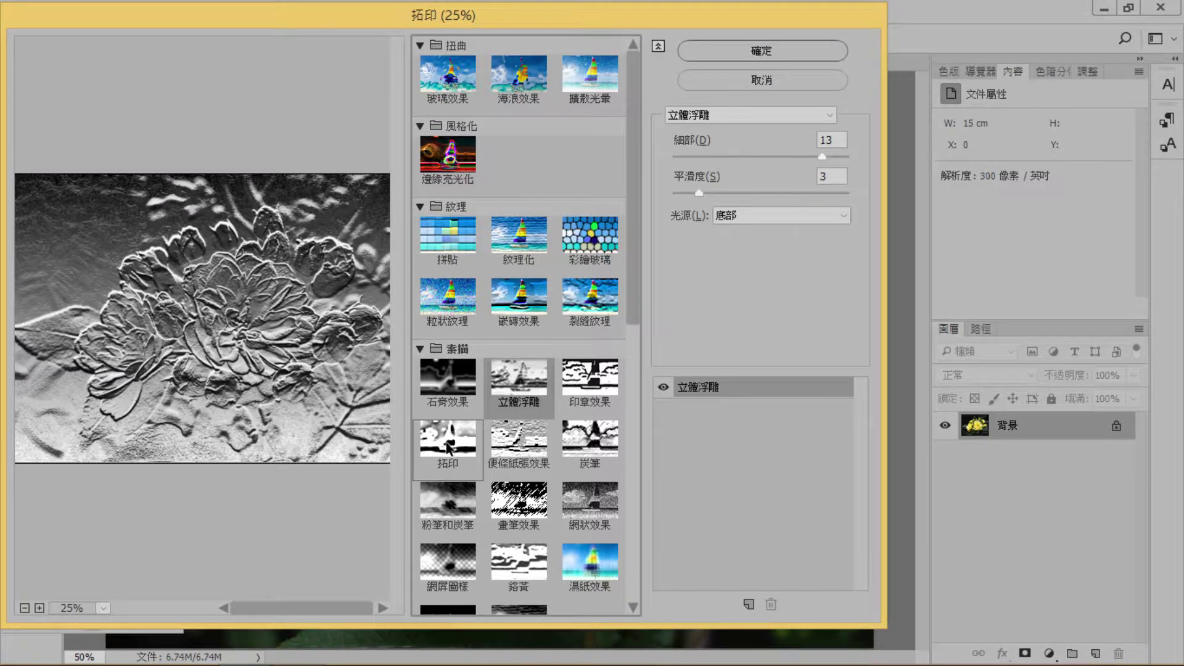
{"action": "left_click", "coordinate": [489, 439]}
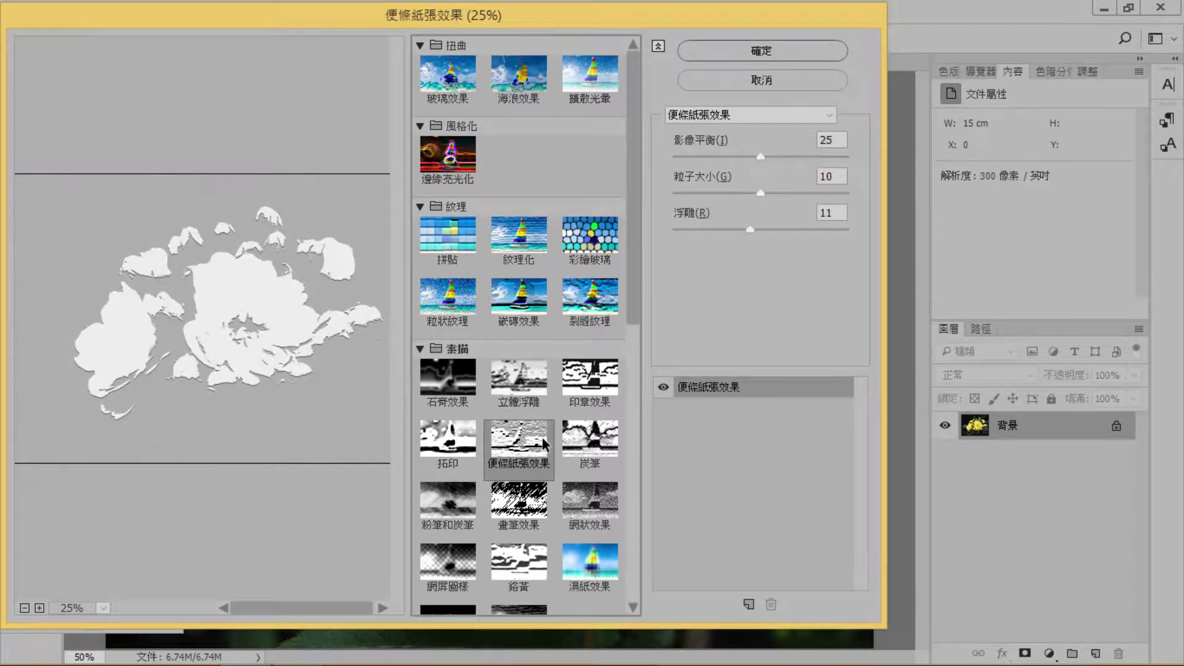
{"action": "left_click", "coordinate": [520, 505]}
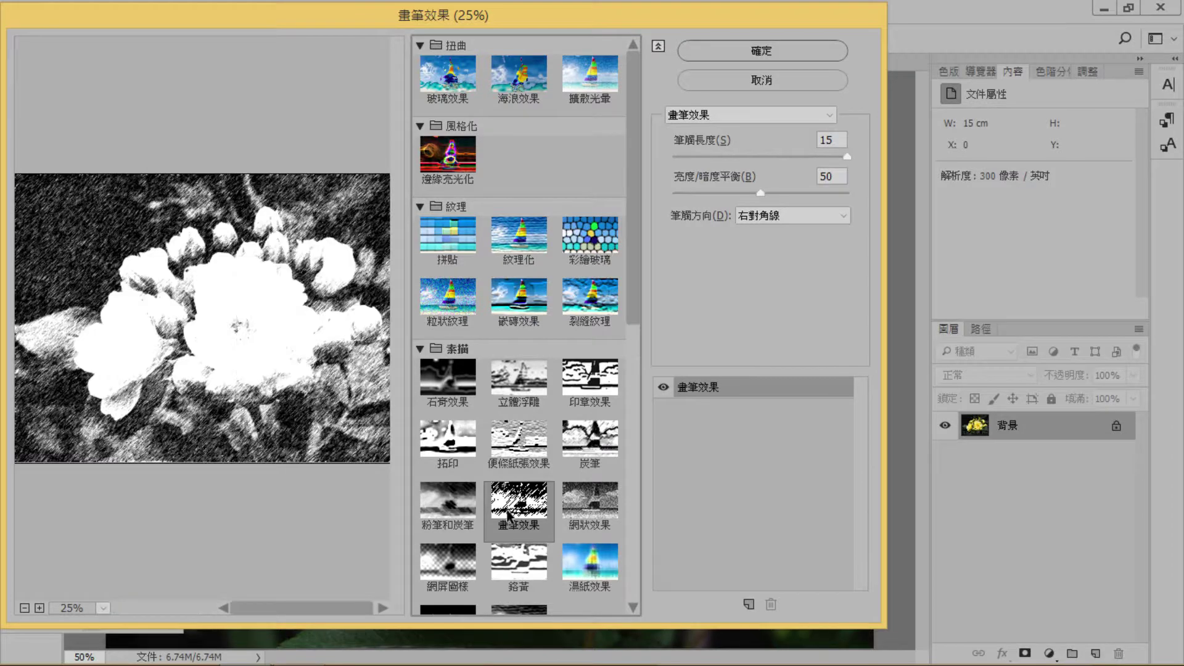
{"action": "left_click", "coordinate": [455, 506]}
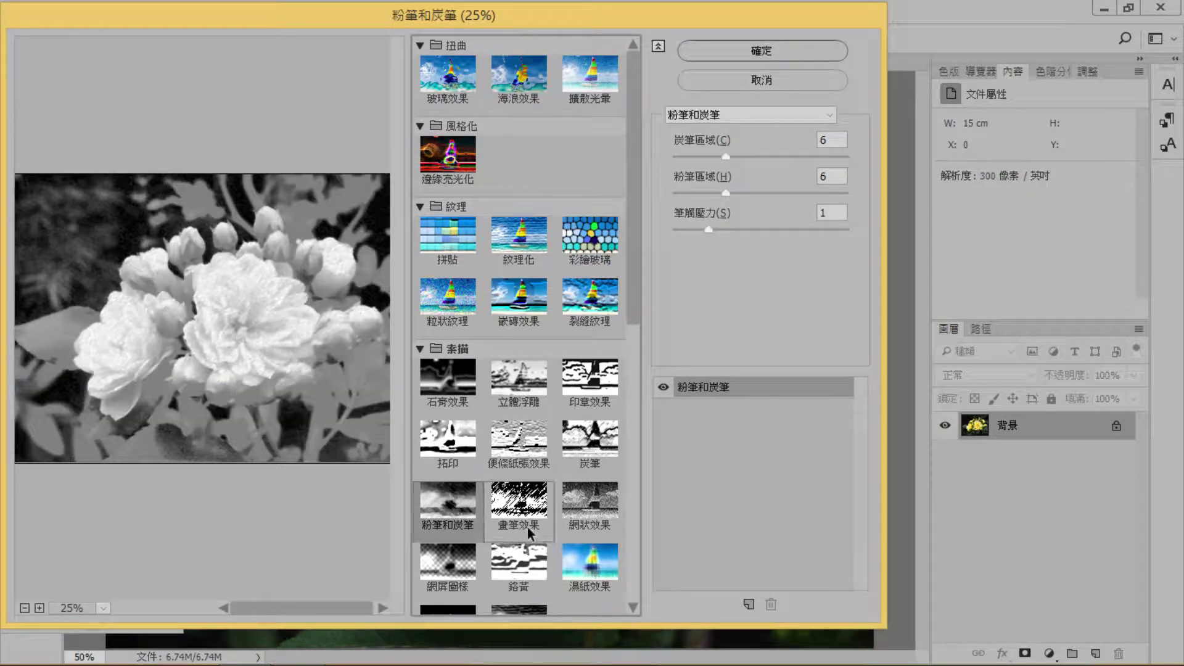
{"action": "left_click", "coordinate": [593, 573]}
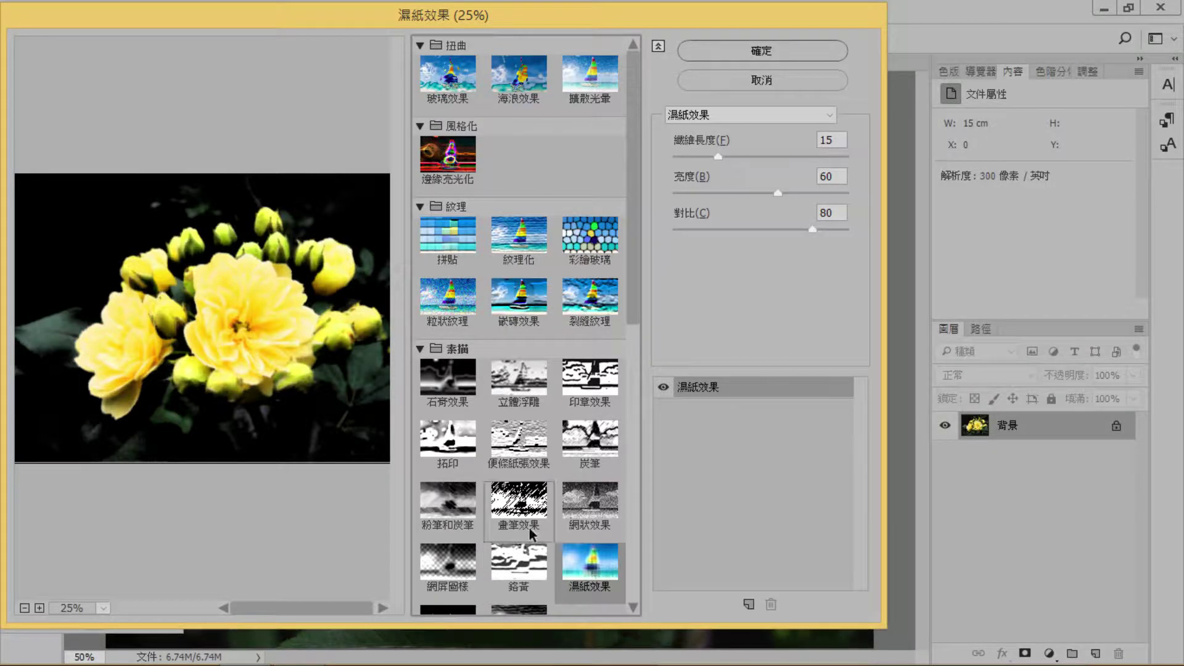
{"action": "left_click", "coordinate": [518, 572]}
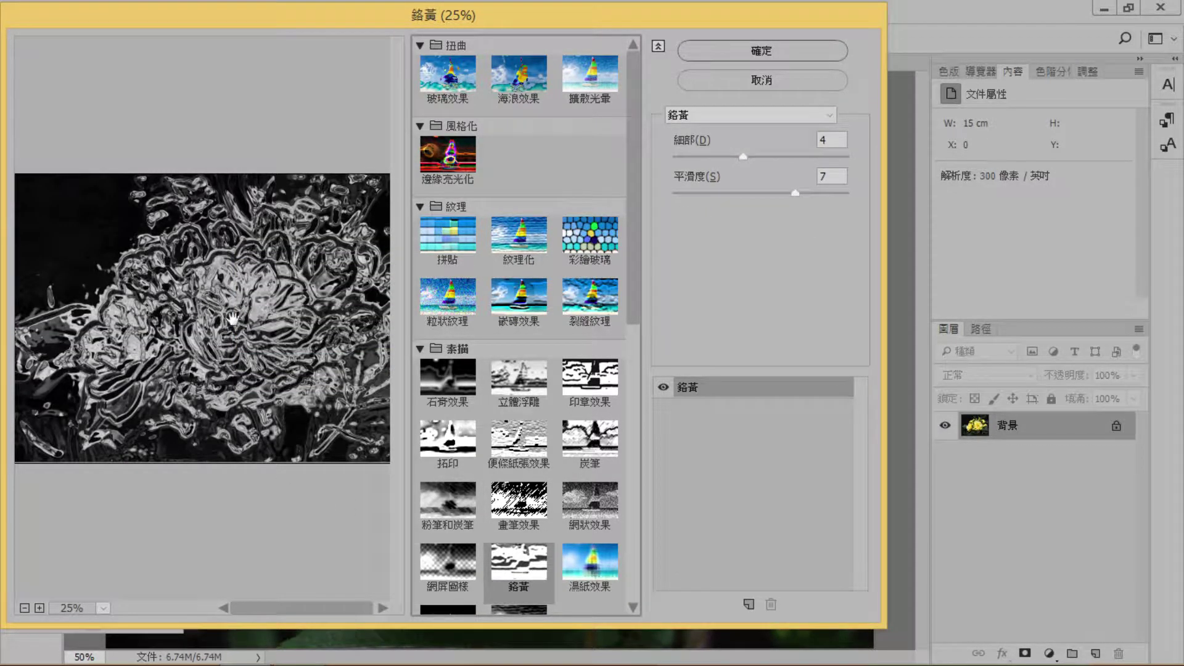
{"action": "mouse_move", "coordinate": [633, 261]}
{"action": "left_mouse_down"}
{"action": "mouse_move", "coordinate": [639, 549]}
{"action": "mouse_move", "coordinate": [630, 241]}
{"action": "left_mouse_up"}
{"action": "left_click", "coordinate": [518, 455]}
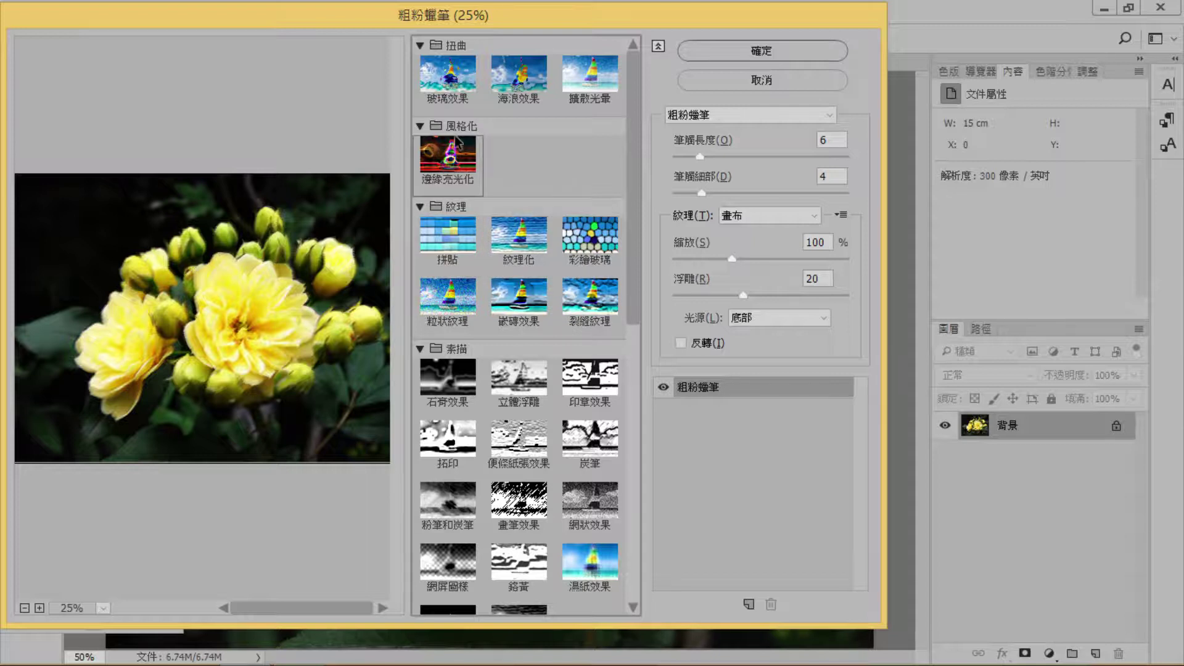
Choose the 邊緣亮光化 filter and raise 邊緣寬度 to 14, 邊緣亮度 to 19 and 平滑度 to 12.
{"action": "left_click", "coordinate": [449, 167]}
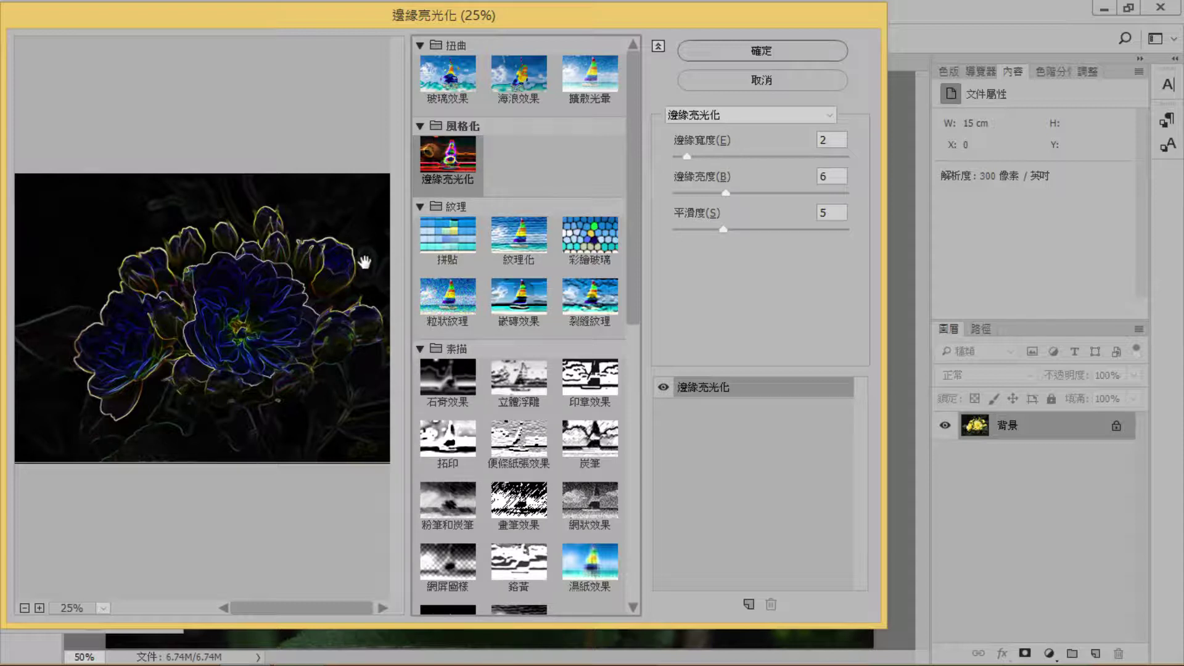
{"action": "left_click_drag", "start_coordinate": [686, 158], "coordinate": [849, 175]}
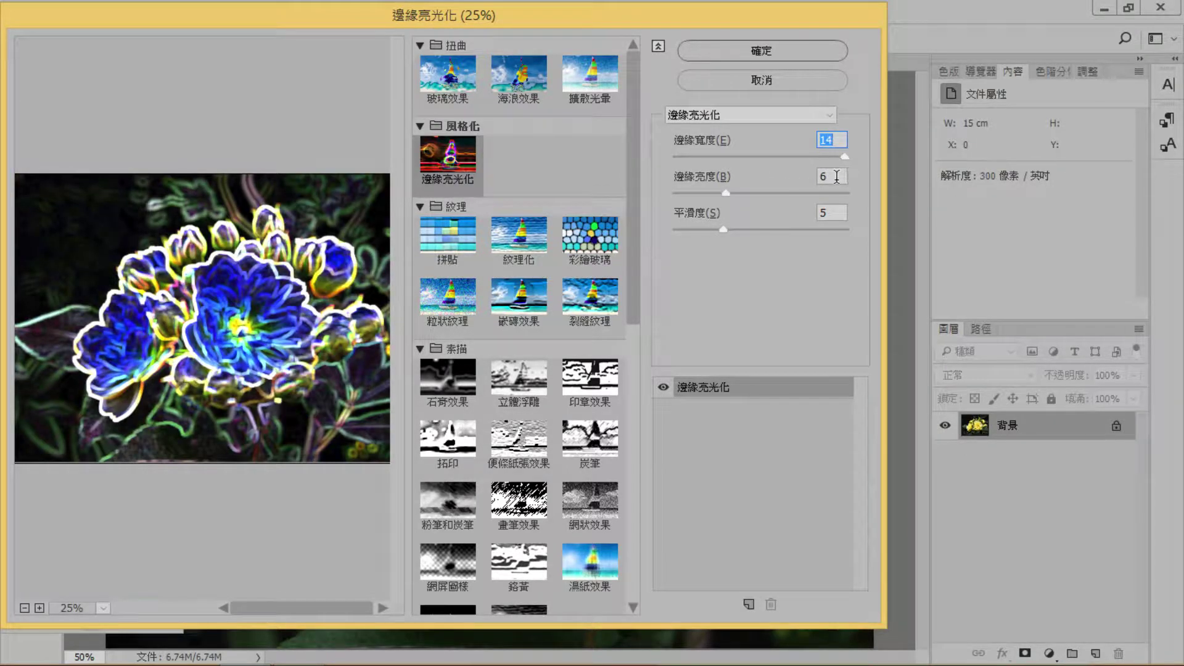
{"action": "left_click_drag", "start_coordinate": [728, 193], "coordinate": [840, 195]}
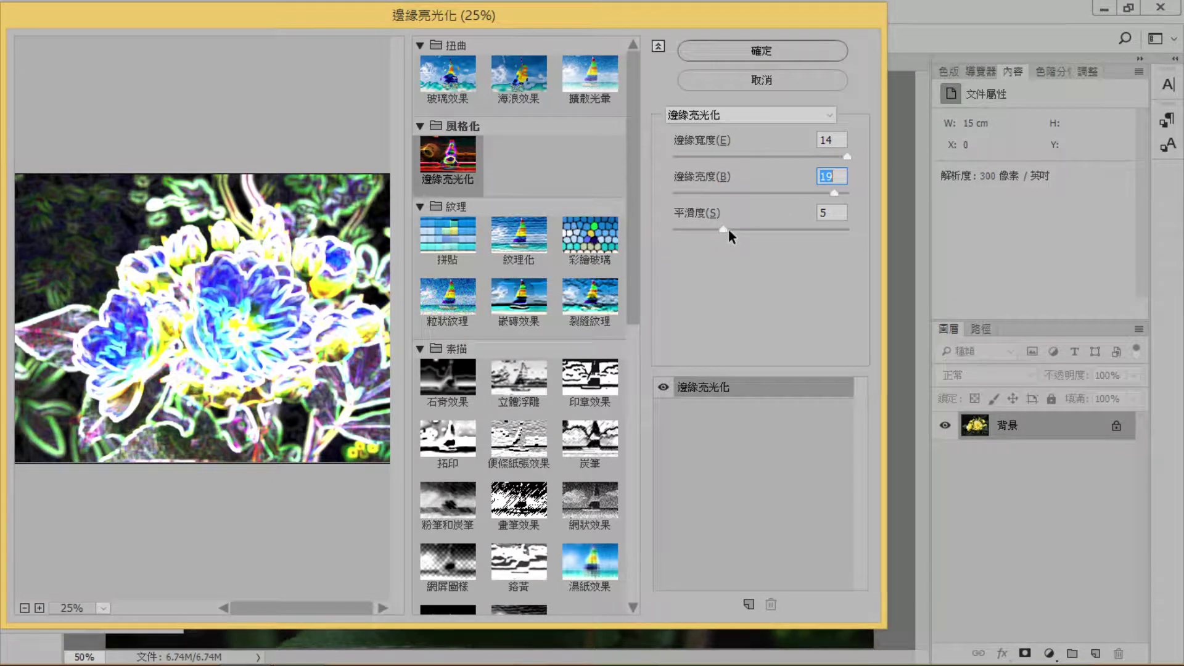
{"action": "left_click_drag", "start_coordinate": [725, 229], "coordinate": [810, 230]}
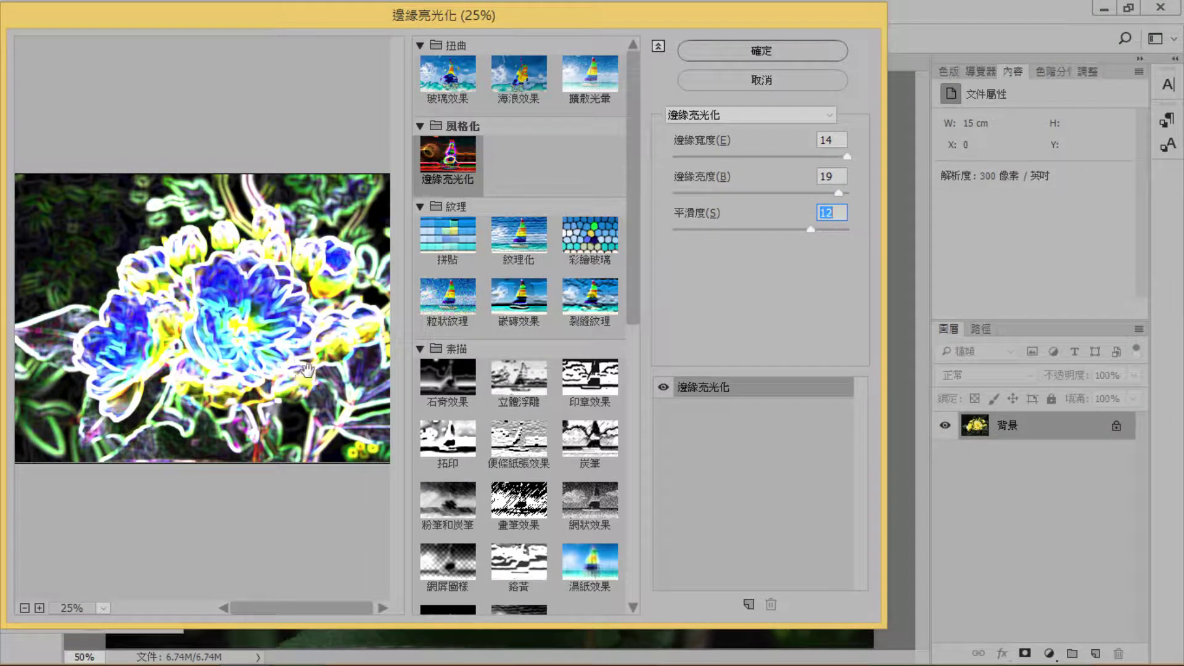
Reduce the 邊緣亮光化 filter's 平滑度 to 2, 邊緣亮度 to 2 and 邊緣寬度 to 7.
{"action": "left_click_drag", "start_coordinate": [808, 230], "coordinate": [688, 231]}
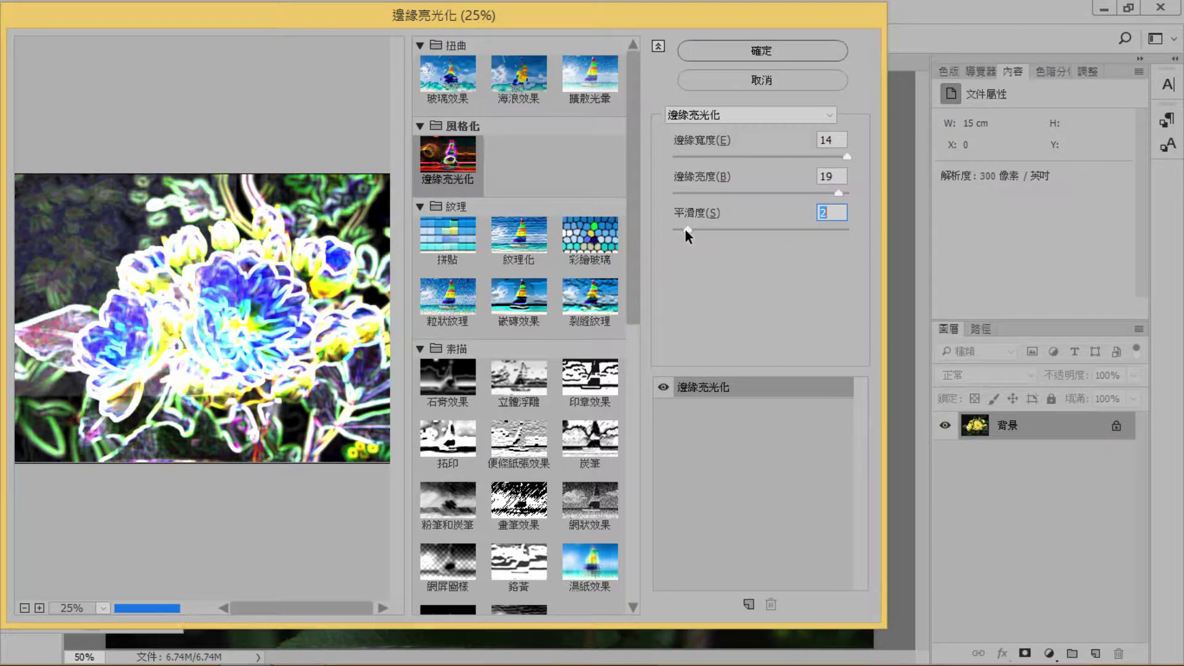
{"action": "left_click_drag", "start_coordinate": [838, 194], "coordinate": [681, 194]}
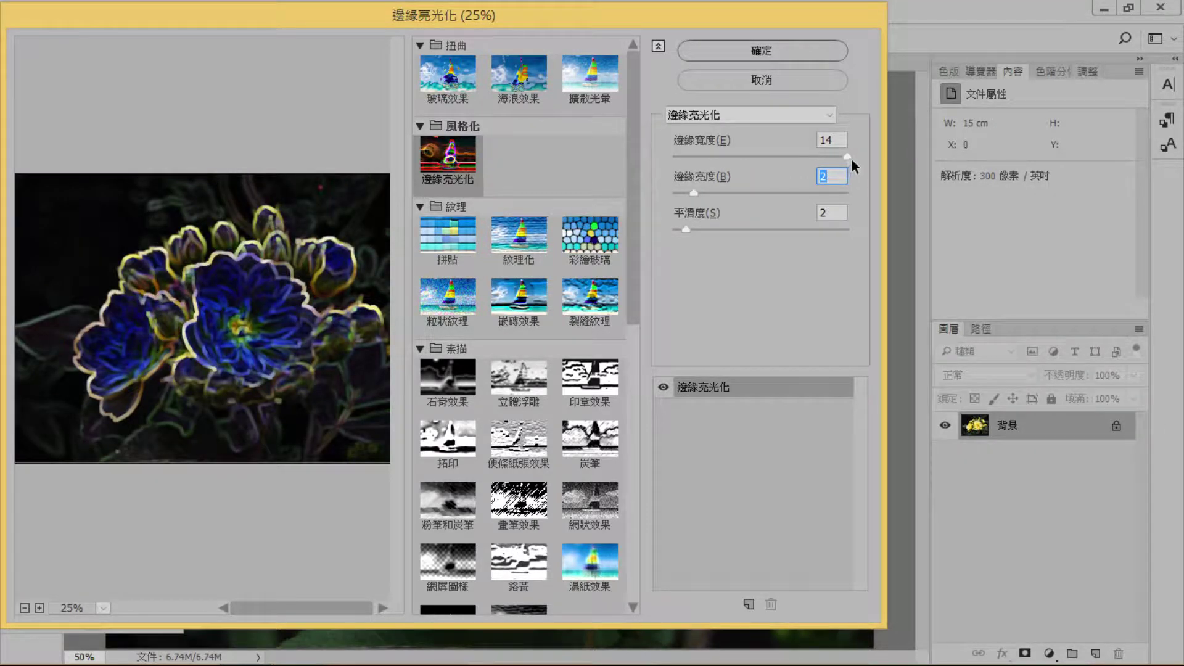
{"action": "left_click_drag", "start_coordinate": [847, 157], "coordinate": [755, 162]}
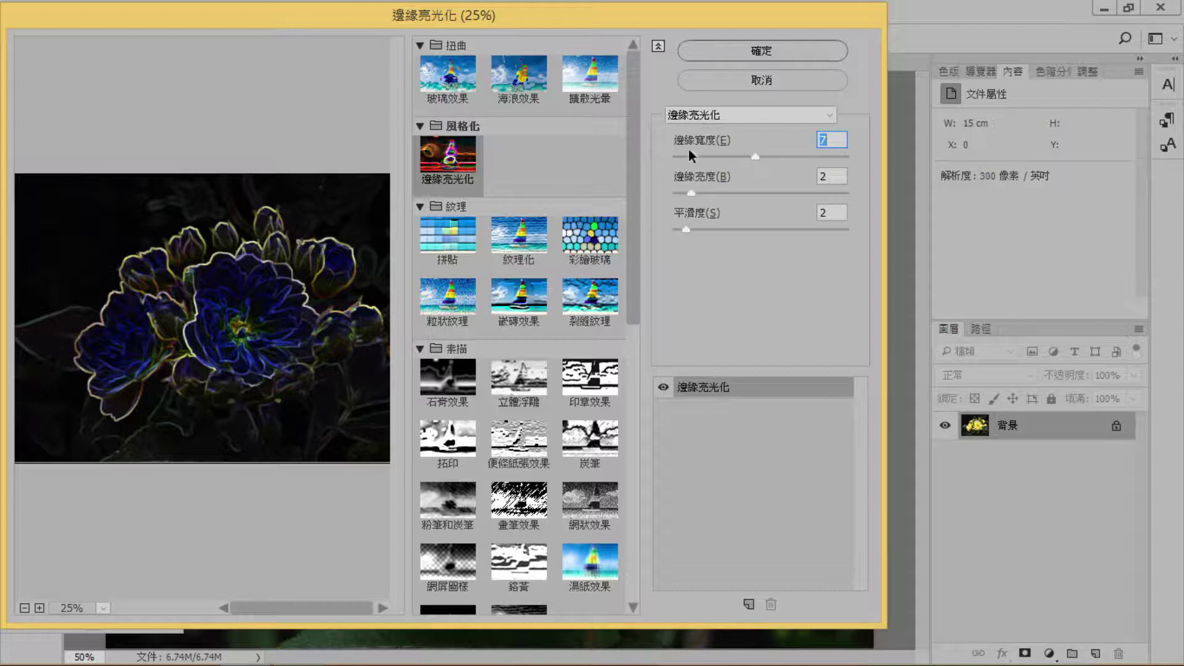
Apply the 邊緣亮光化 filter with 邊緣寬度 6, 邊緣亮度 5 and 平滑度 1 to the flower photo.
{"action": "left_click_drag", "start_coordinate": [691, 193], "coordinate": [709, 191]}
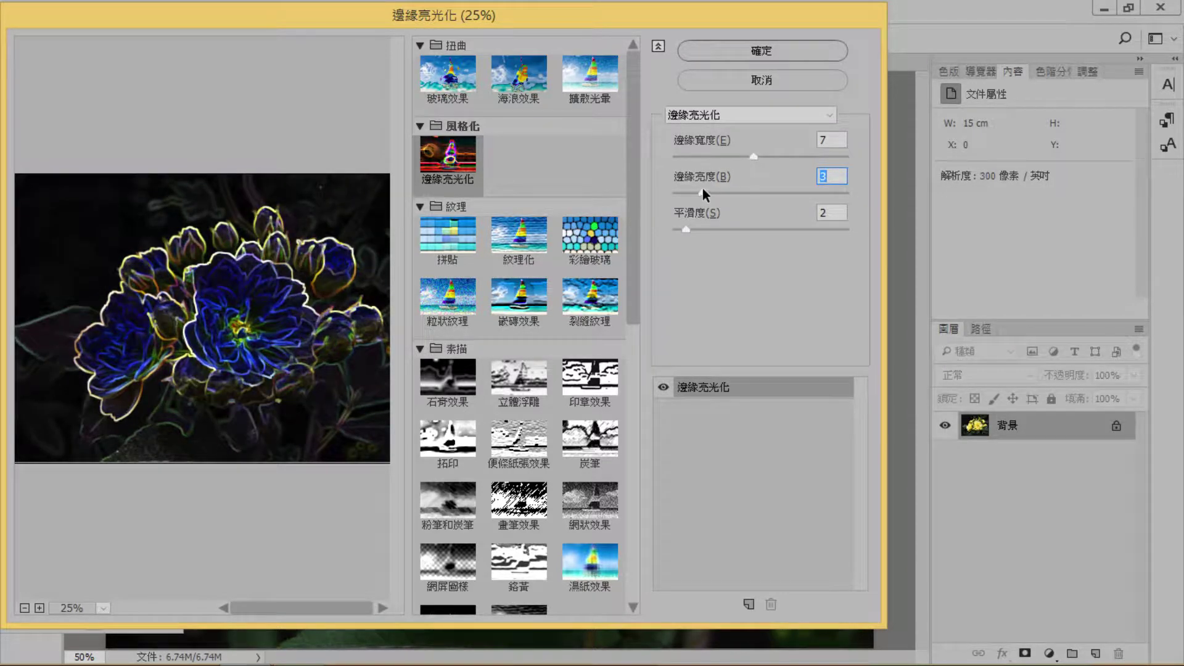
{"action": "left_click_drag", "start_coordinate": [705, 195], "coordinate": [717, 195]}
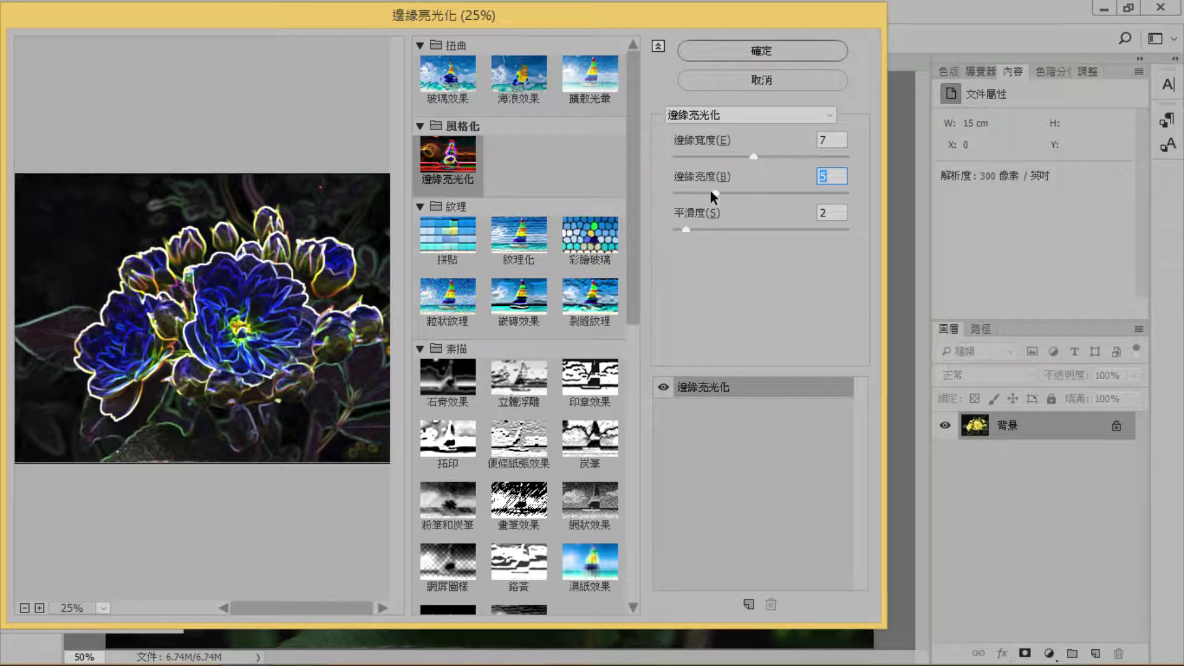
{"action": "left_click_drag", "start_coordinate": [750, 159], "coordinate": [736, 156]}
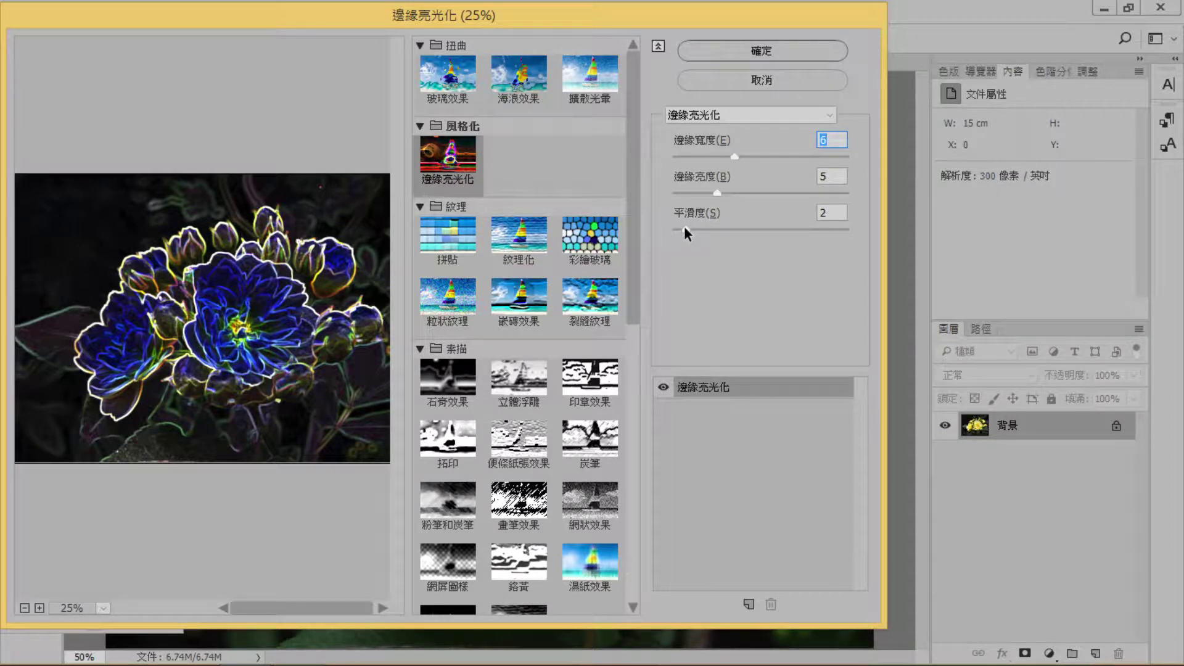
{"action": "left_click_drag", "start_coordinate": [684, 227], "coordinate": [678, 230]}
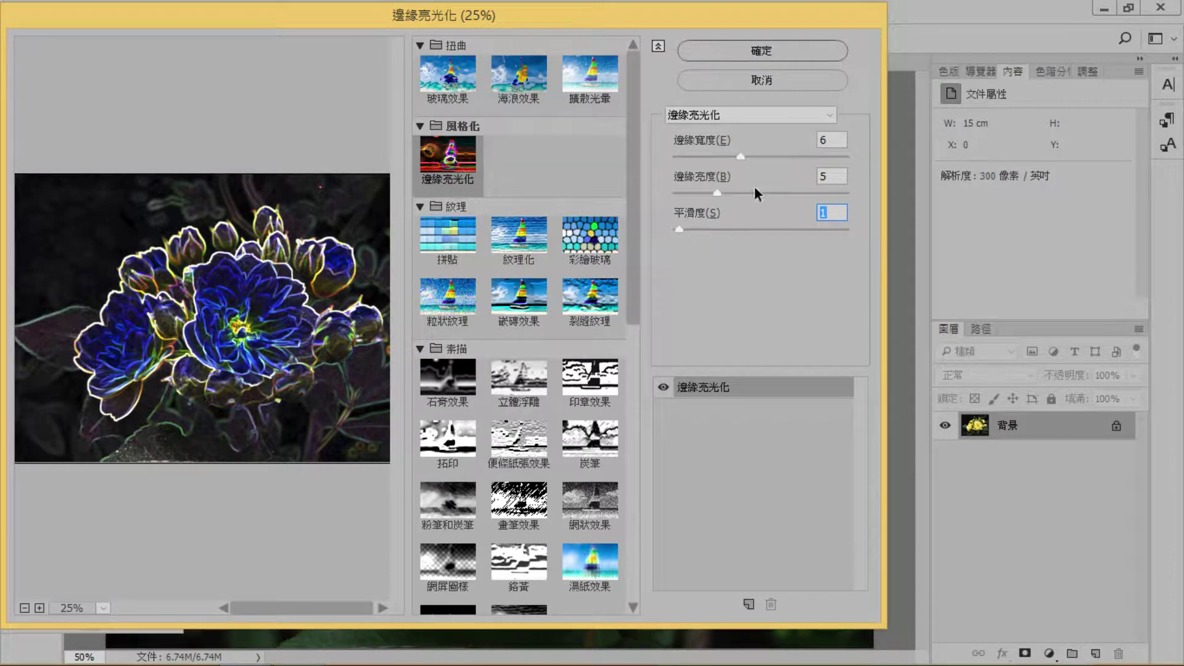
{"action": "left_click", "coordinate": [796, 52]}
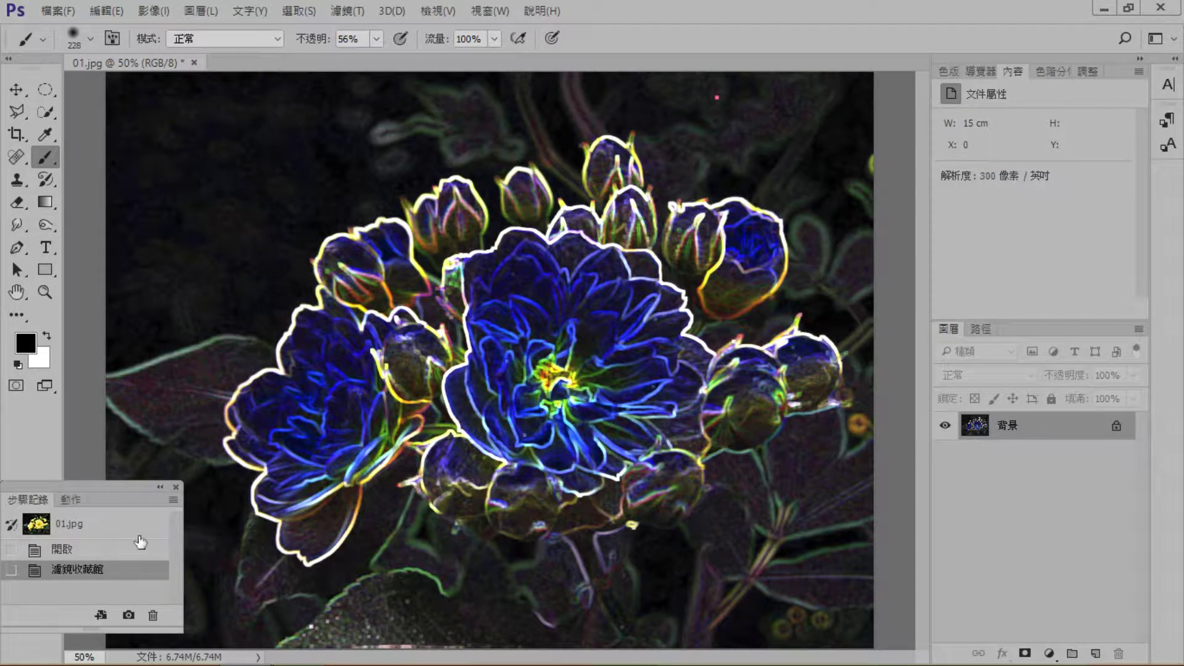
Revert the photo to its original 01.jpg snapshot and duplicate the 背景 layer.
{"action": "left_click", "coordinate": [100, 530]}
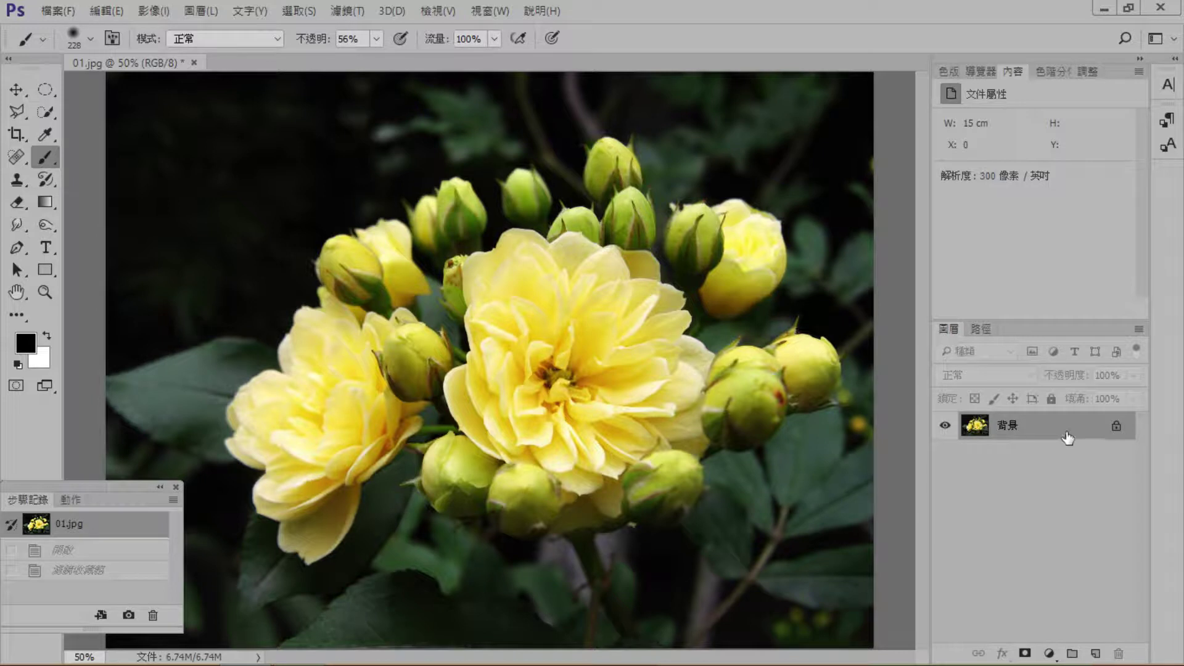
{"action": "left_click_drag", "start_coordinate": [1067, 438], "coordinate": [1095, 657]}
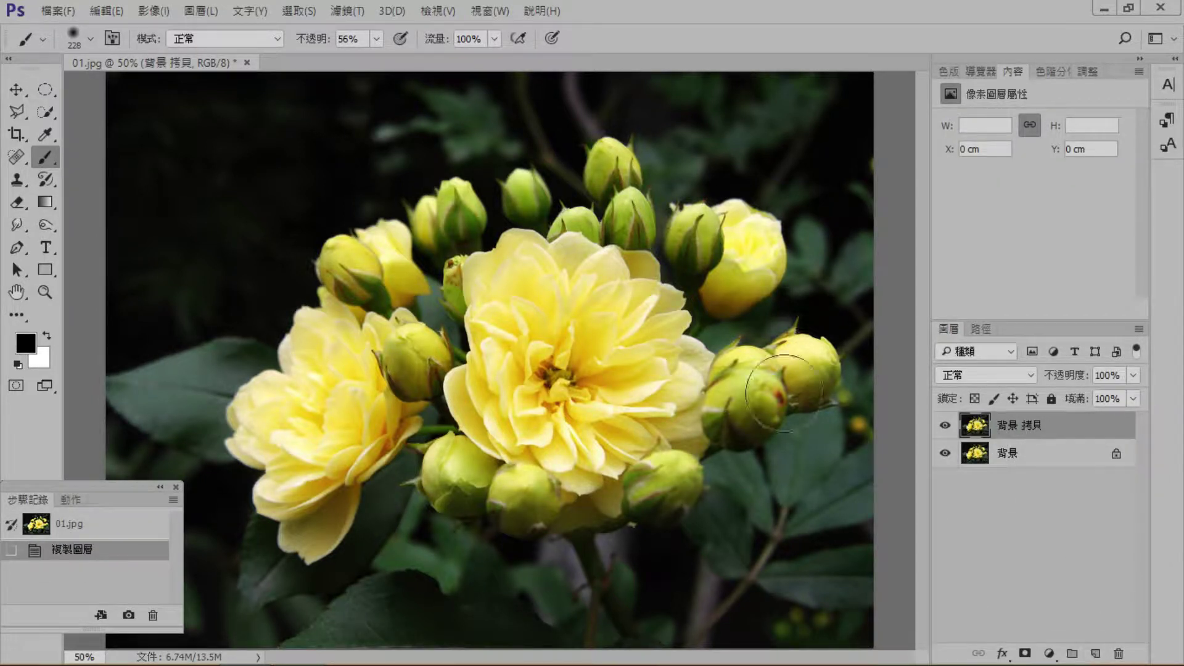
Apply the 邊緣亮光化 filter to the 背景 拷貝 layer with 邊緣寬度 4 and 邊緣亮度 6, and compare it with the original.
{"action": "left_click", "coordinate": [344, 15]}
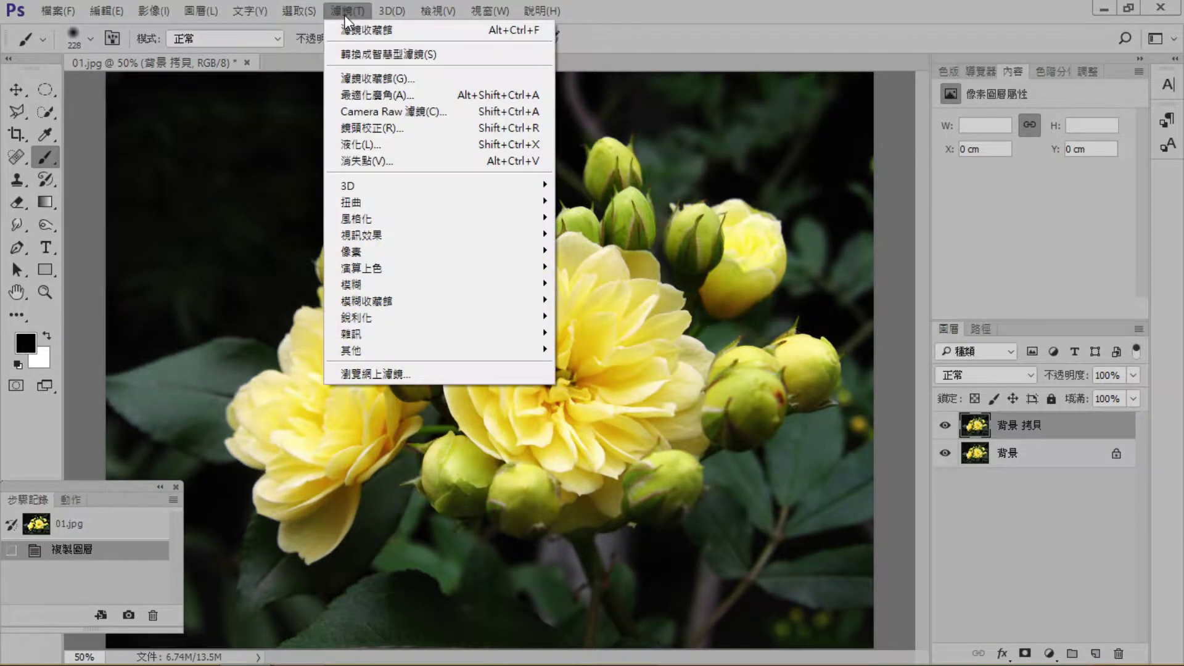
{"action": "left_click", "coordinate": [377, 76]}
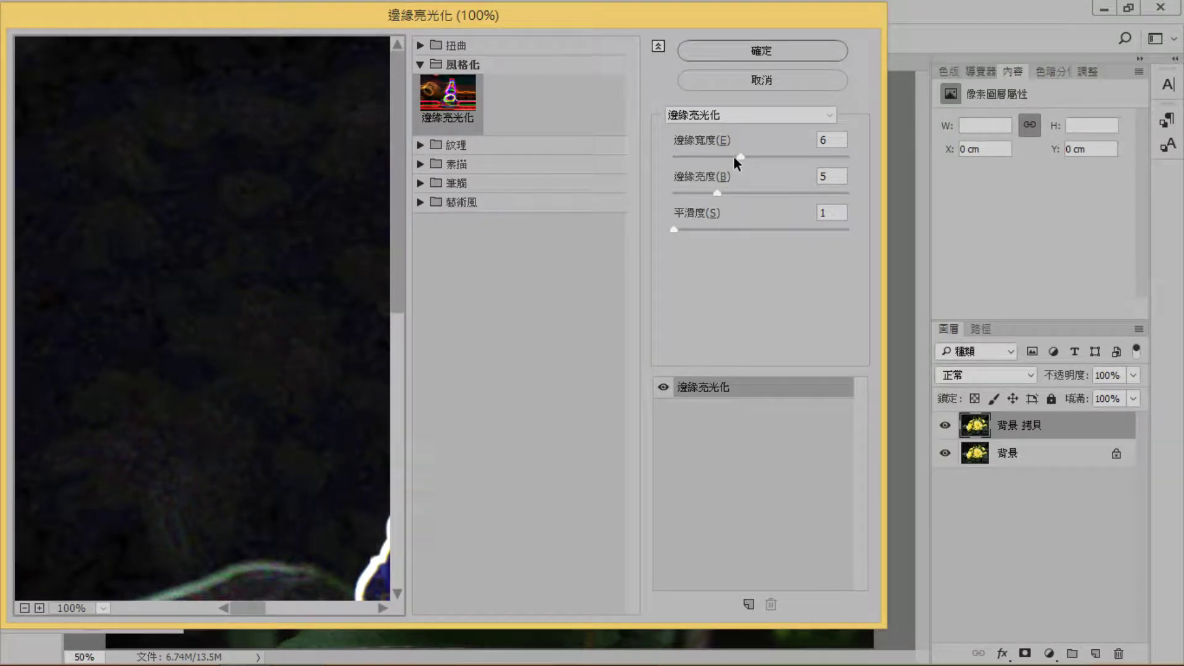
{"action": "left_click_drag", "start_coordinate": [735, 158], "coordinate": [728, 192]}
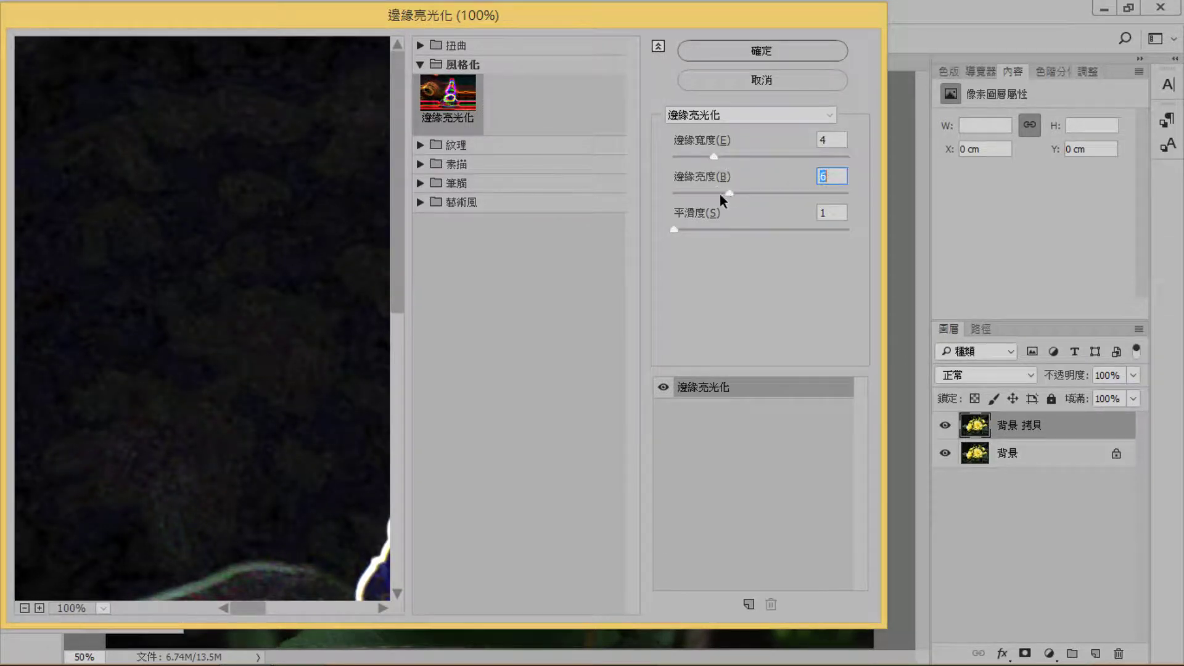
{"action": "left_click", "coordinate": [765, 50]}
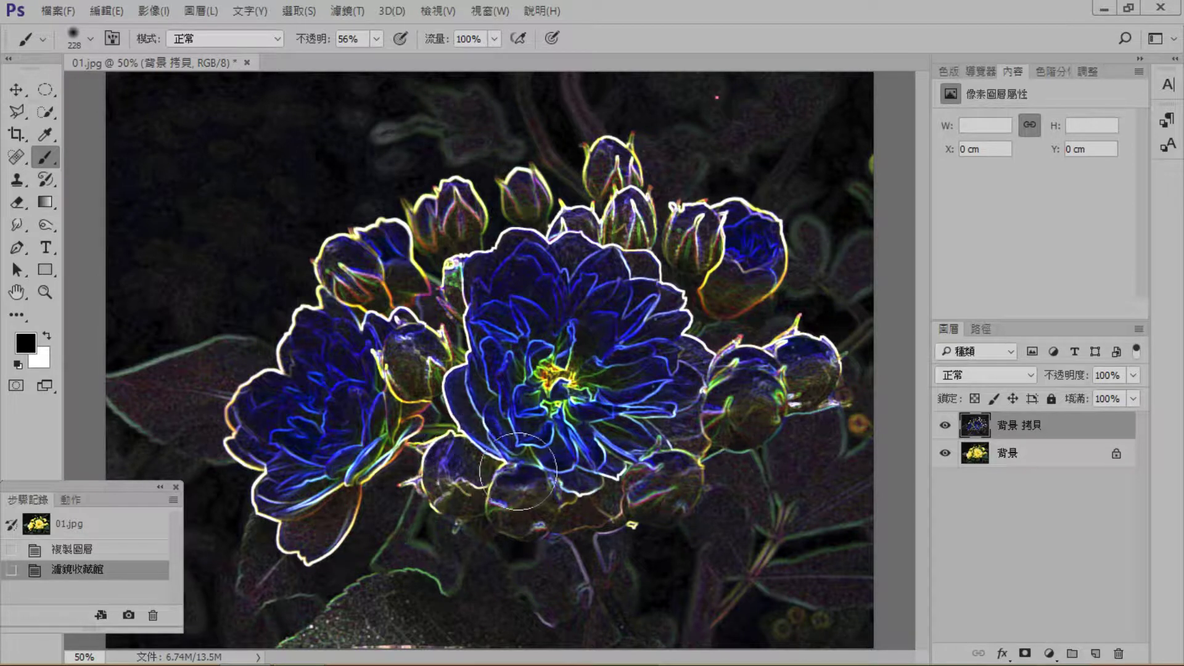
{"action": "left_click", "coordinate": [944, 424]}
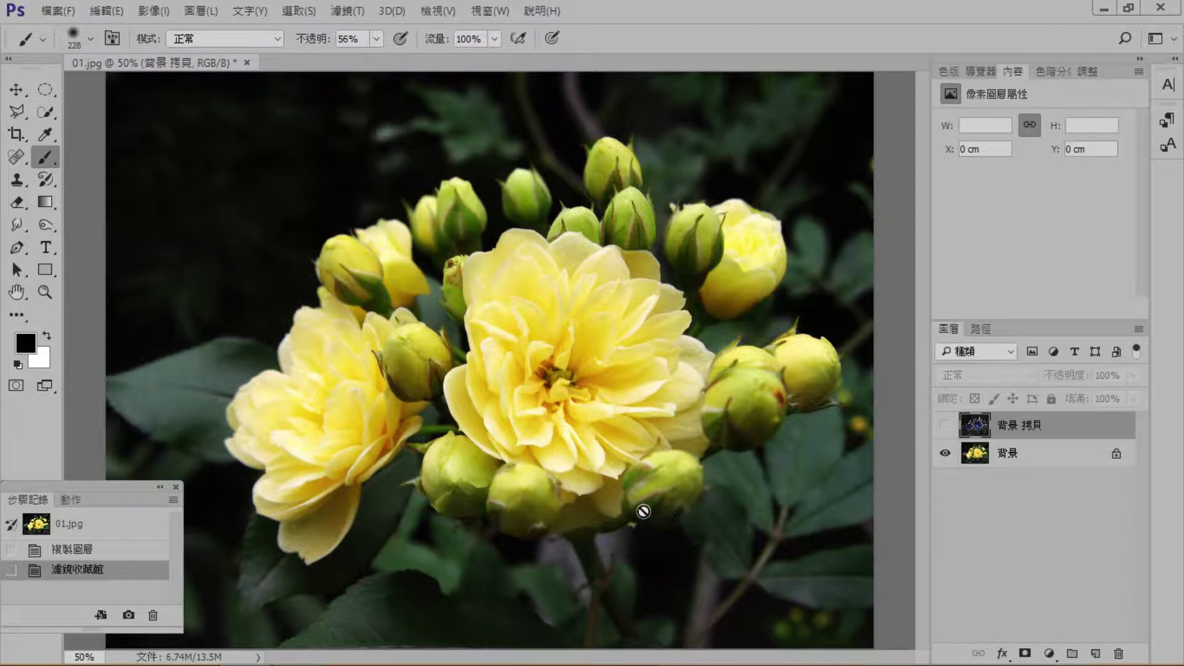
{"action": "left_click", "coordinate": [944, 426]}
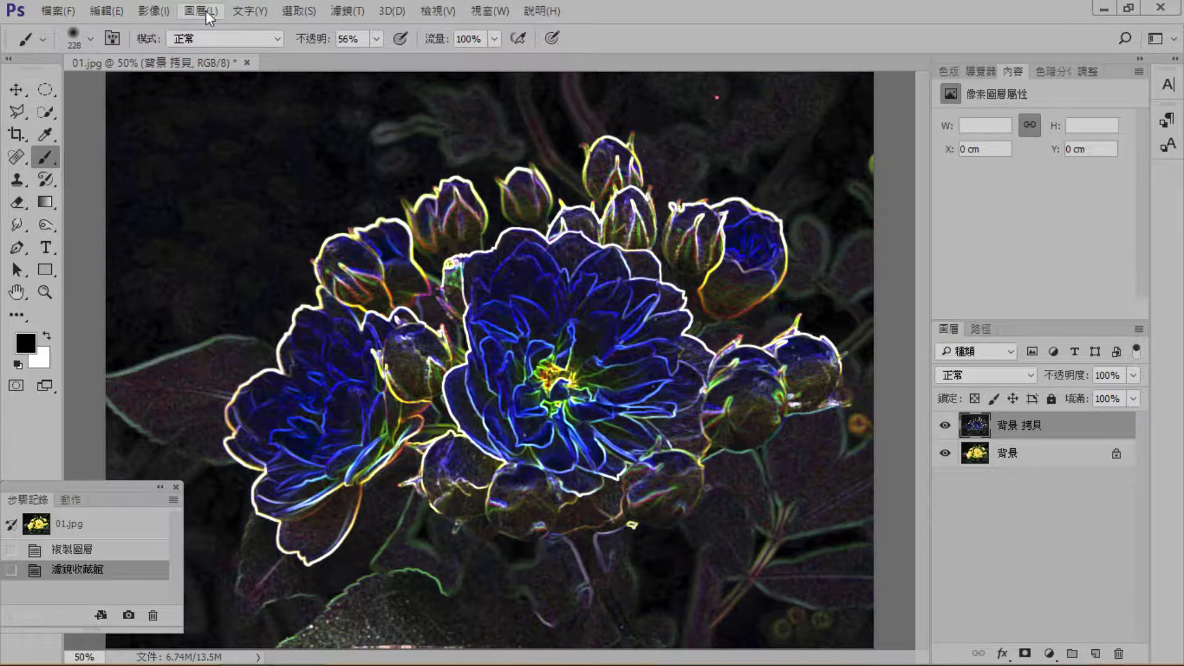
Add a 黑白 adjustment layer and a 負片效果 adjustment layer above the filtered 背景 拷貝 layer.
{"action": "left_click", "coordinate": [1049, 650]}
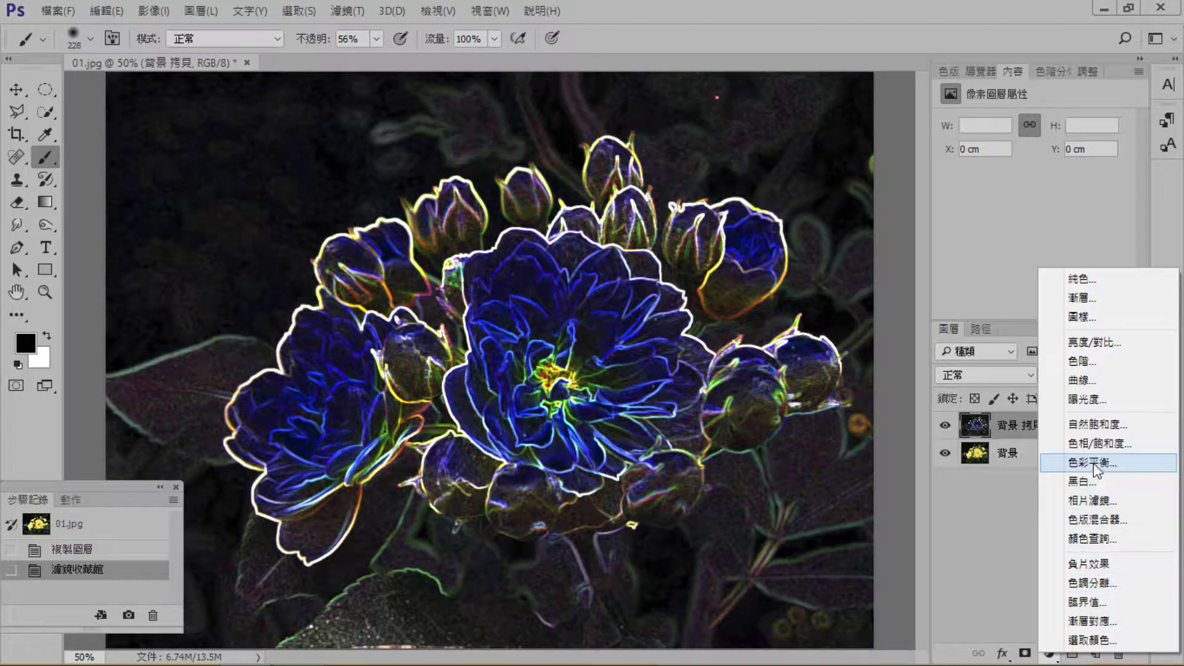
{"action": "left_click", "coordinate": [1096, 482]}
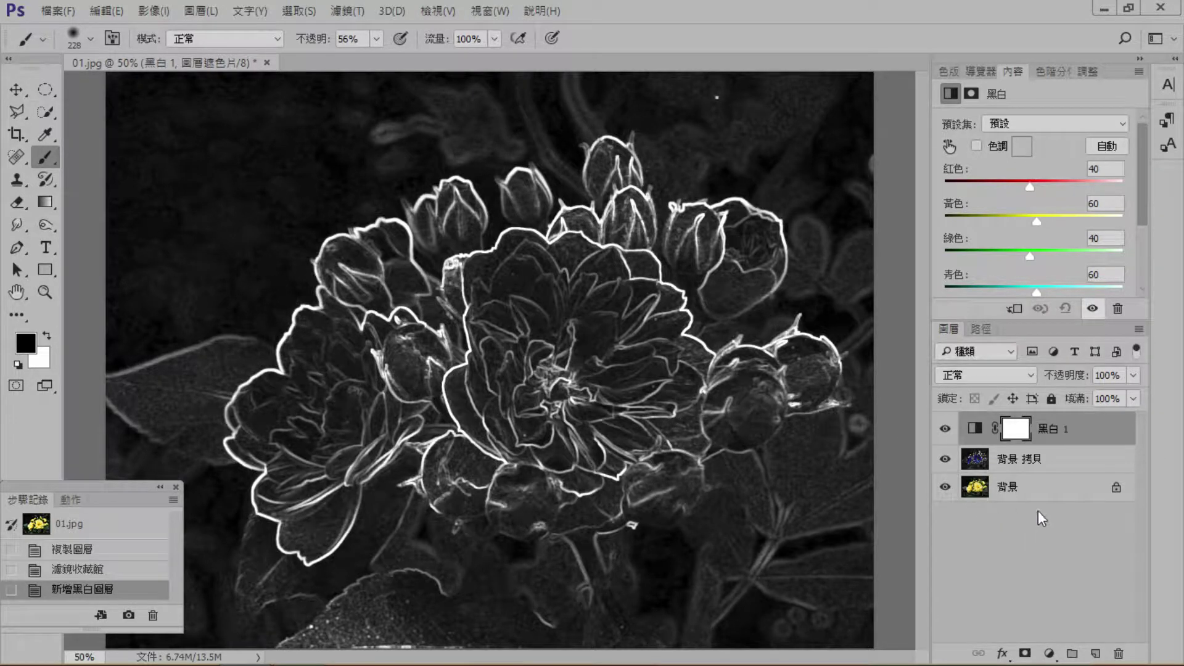
{"action": "left_click", "coordinate": [1049, 654]}
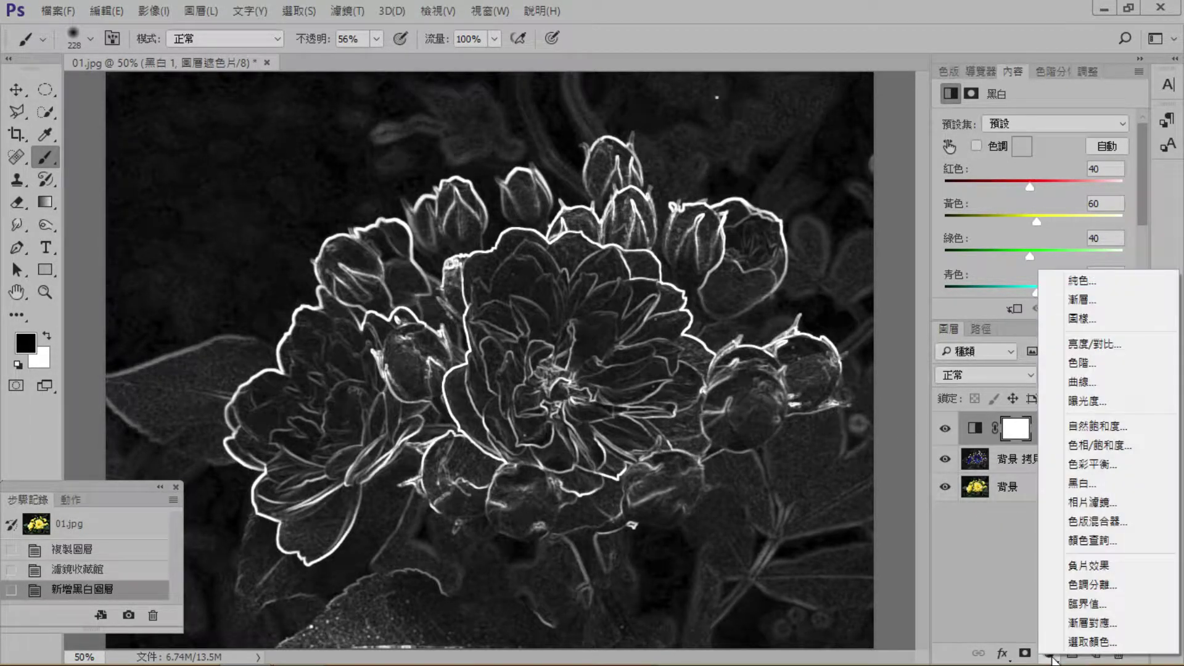
{"action": "left_click", "coordinate": [1088, 565]}
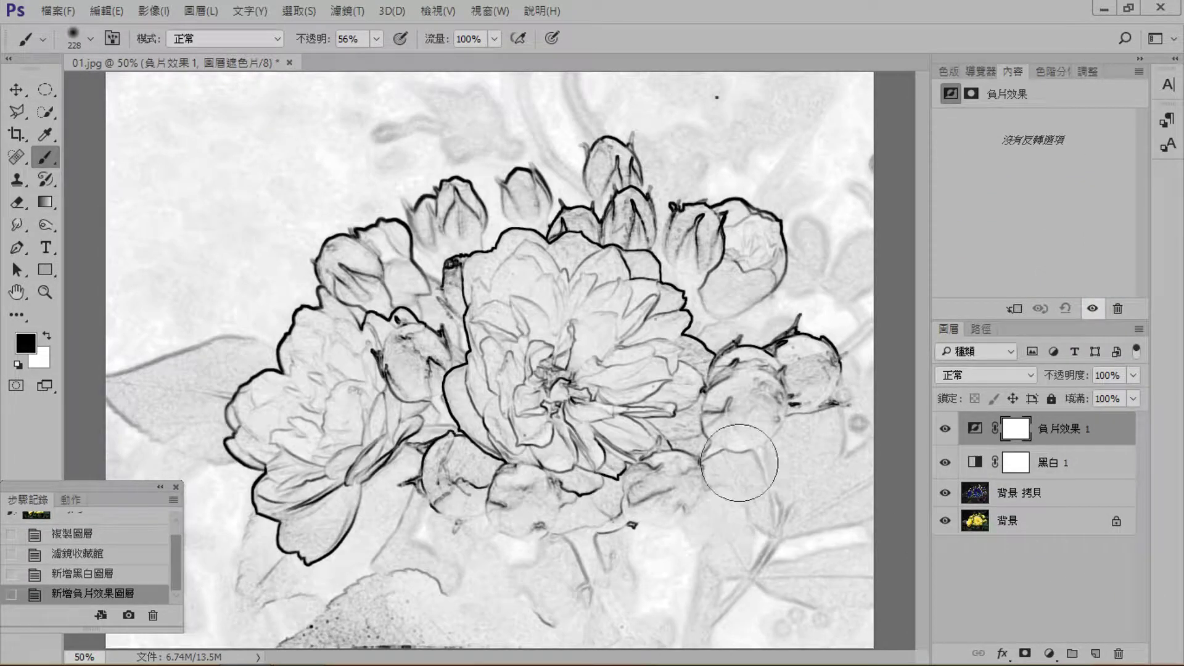
Hide the two adjustment layers and 背景 拷貝 to compare the line drawing with the original photo, and show them again.
{"action": "key", "text": "ctrl+minus"}
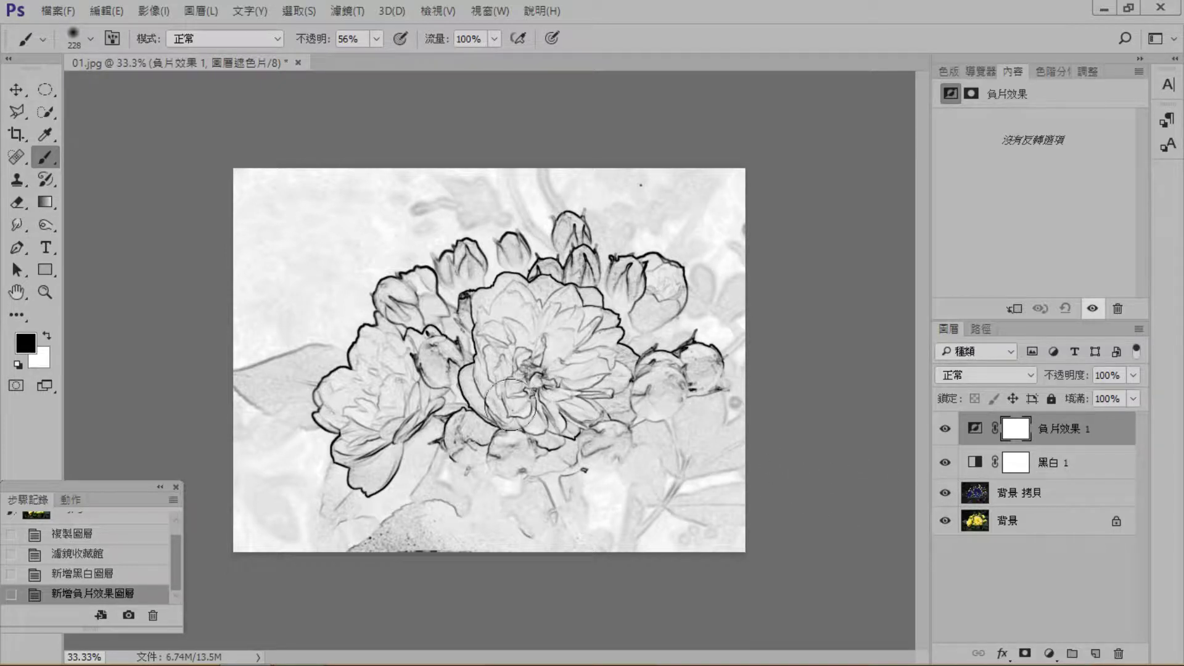
{"action": "left_click_drag", "start_coordinate": [945, 432], "coordinate": [943, 502]}
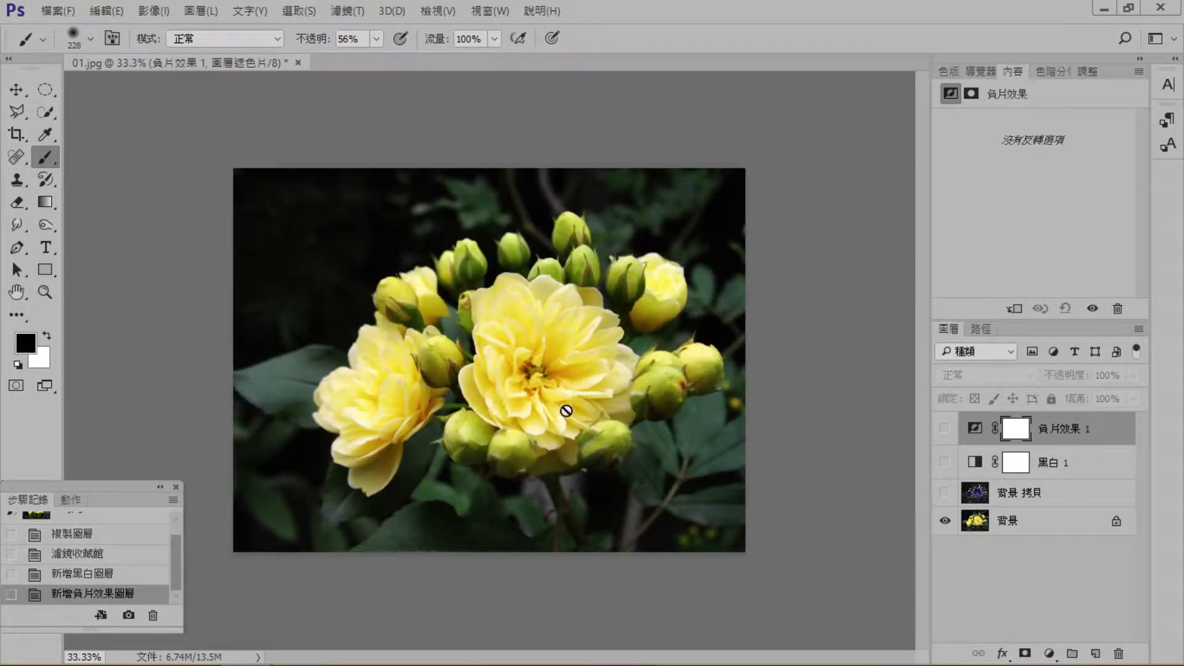
{"action": "left_click", "coordinate": [945, 464]}
{"action": "left_click", "coordinate": [943, 492]}
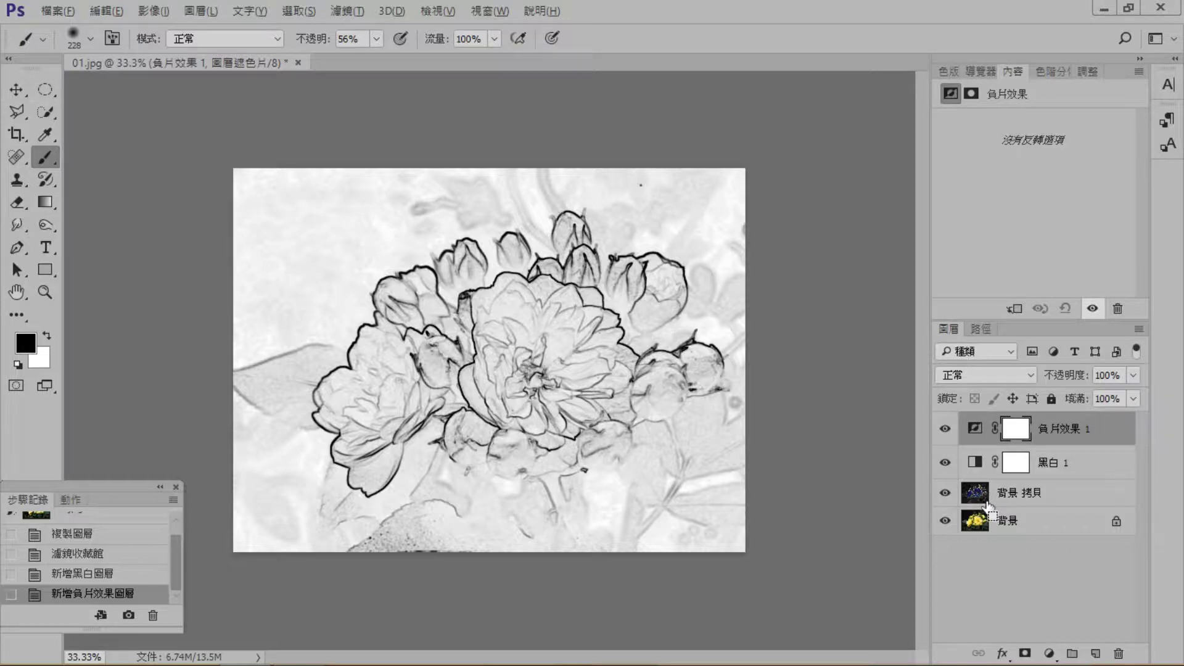
Stamp all visible layers into a new top layer and hide the 負片效果 1, 黑白 1 and 背景 拷貝 layers.
{"action": "key", "text": "ctrl+alt+shift+e"}
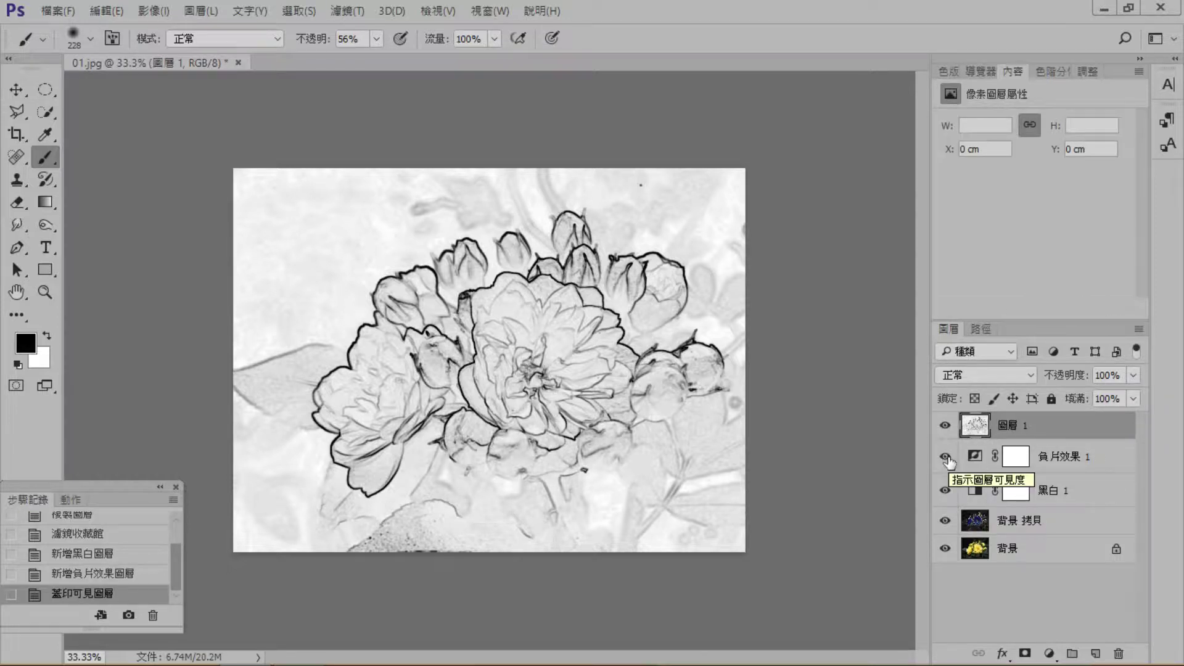
{"action": "left_click_drag", "start_coordinate": [945, 457], "coordinate": [955, 525]}
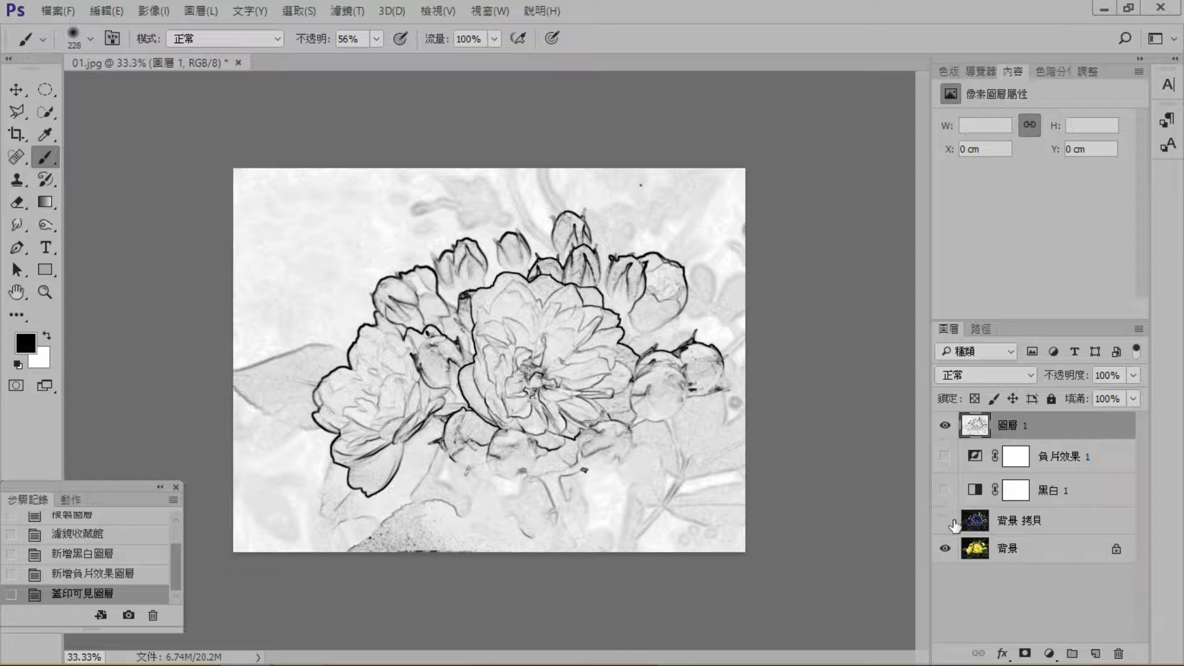
Set the stamped line-drawing layer's blend mode to 覆蓋 and toggle its visibility to compare it with the original.
{"action": "left_click", "coordinate": [1027, 374]}
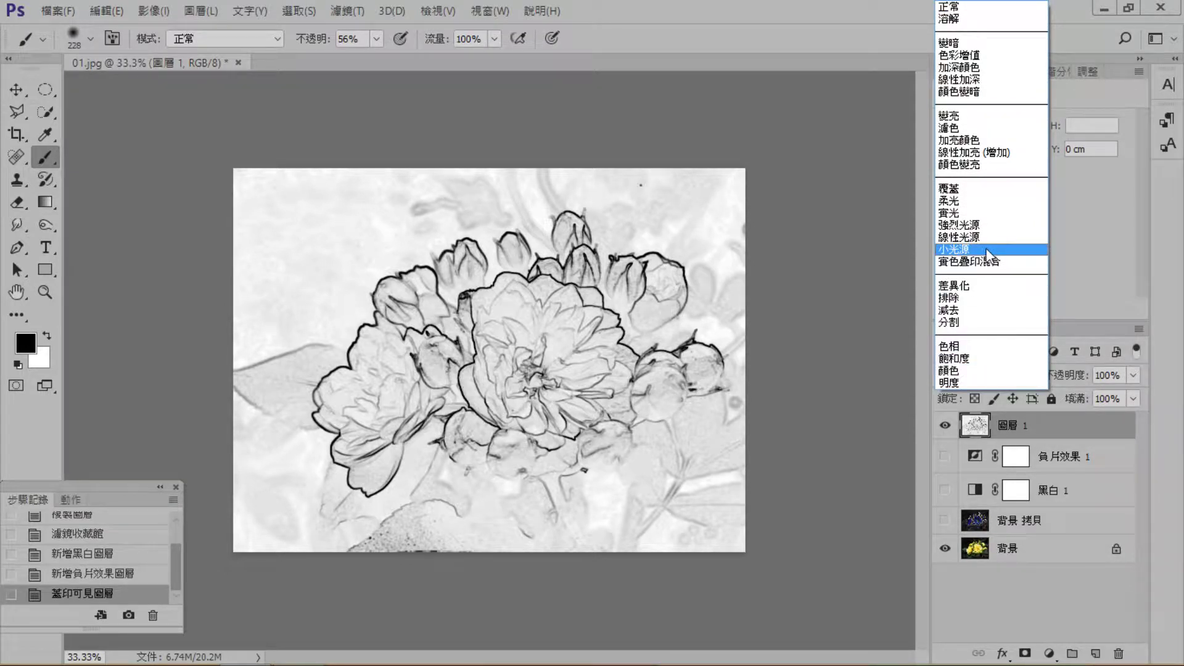
{"action": "left_click", "coordinate": [973, 189]}
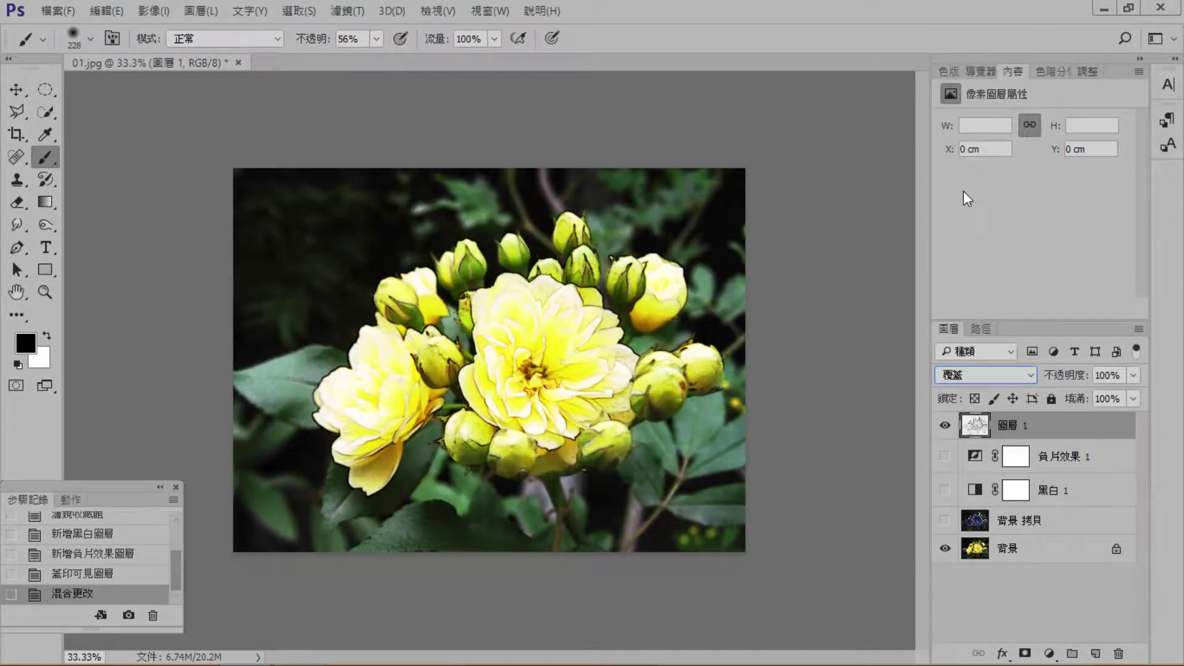
{"action": "left_click", "coordinate": [943, 426]}
{"action": "left_click", "coordinate": [943, 426]}
{"action": "left_click", "coordinate": [944, 426]}
{"action": "left_click", "coordinate": [943, 426]}
Lower the stamped layer's opacity to 70% and toggle its visibility to compare the softer blend with the original.
{"action": "left_click", "coordinate": [1132, 377]}
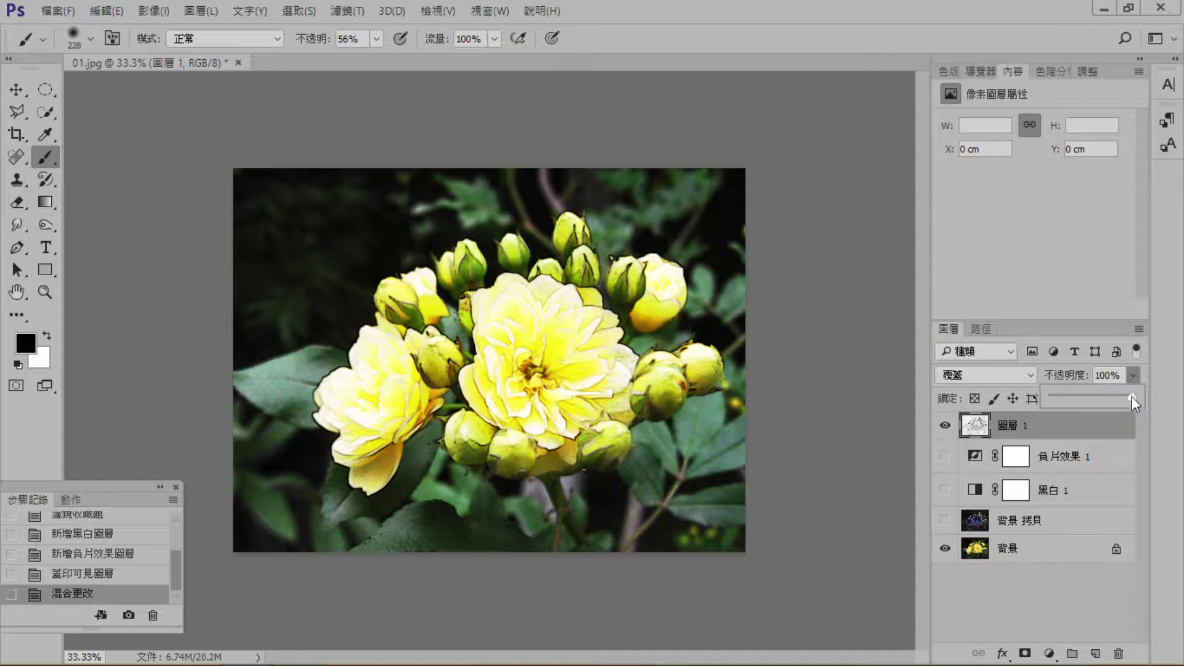
{"action": "left_click_drag", "start_coordinate": [1130, 397], "coordinate": [1086, 399]}
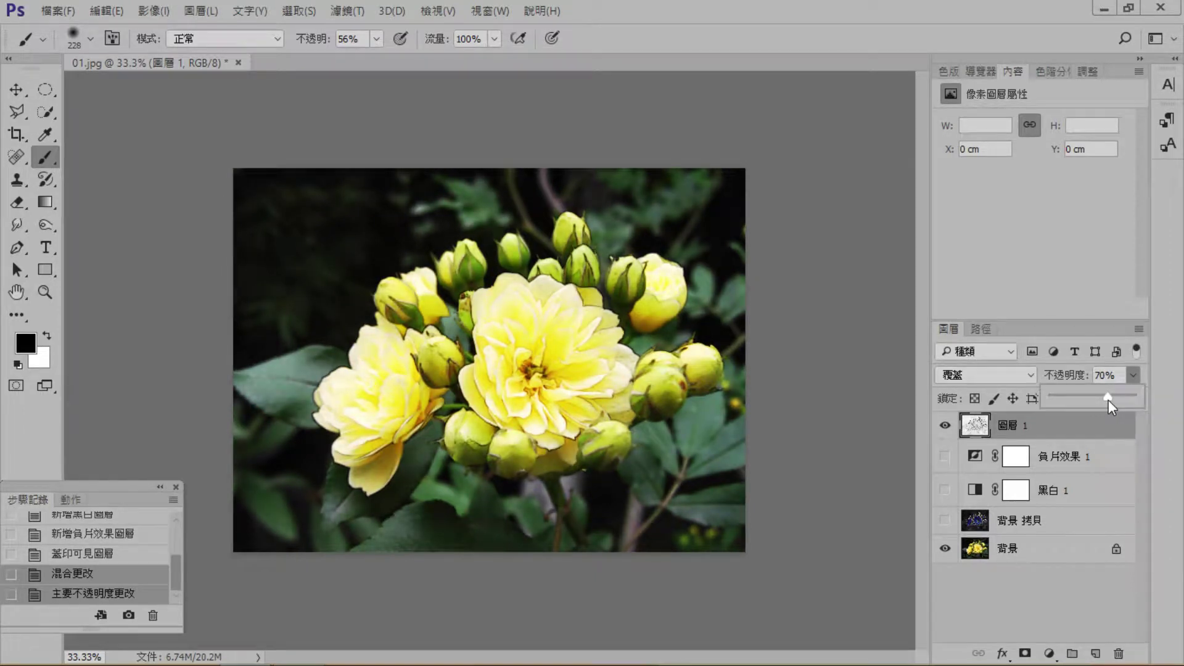
{"action": "left_click", "coordinate": [944, 425]}
{"action": "left_click", "coordinate": [944, 426]}
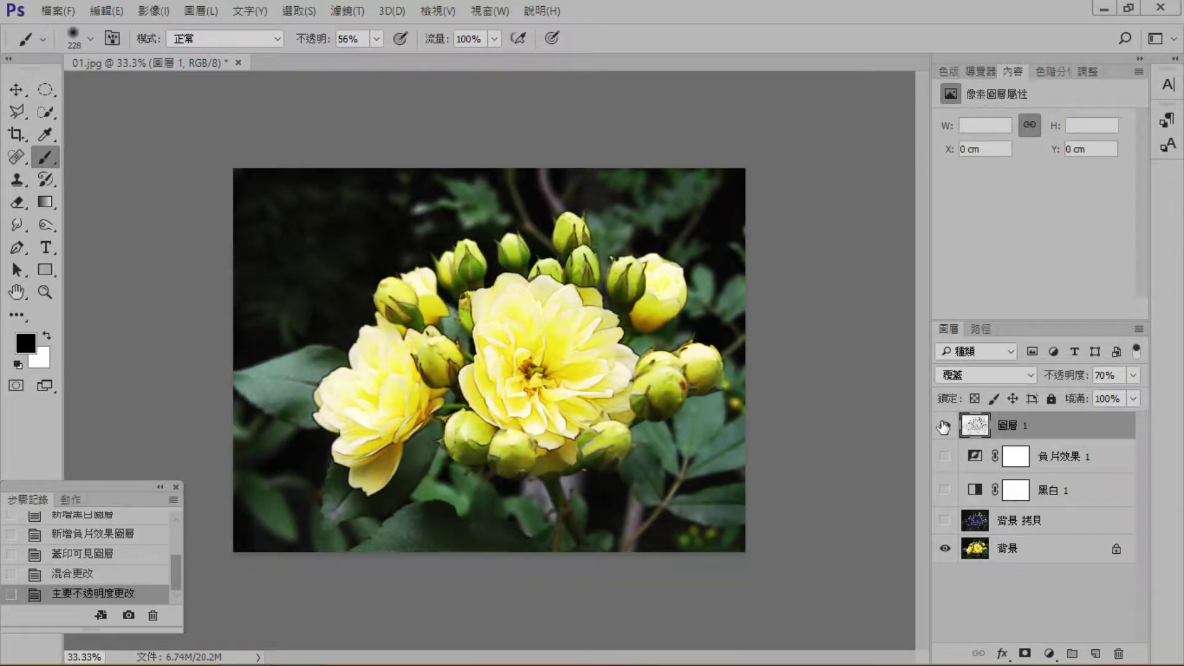
{"action": "left_click", "coordinate": [944, 425]}
Lower the 圖層 1 layer's opacity to 53% and repeatedly toggle its visibility to compare the blend with the original.
{"action": "left_click", "coordinate": [1132, 379]}
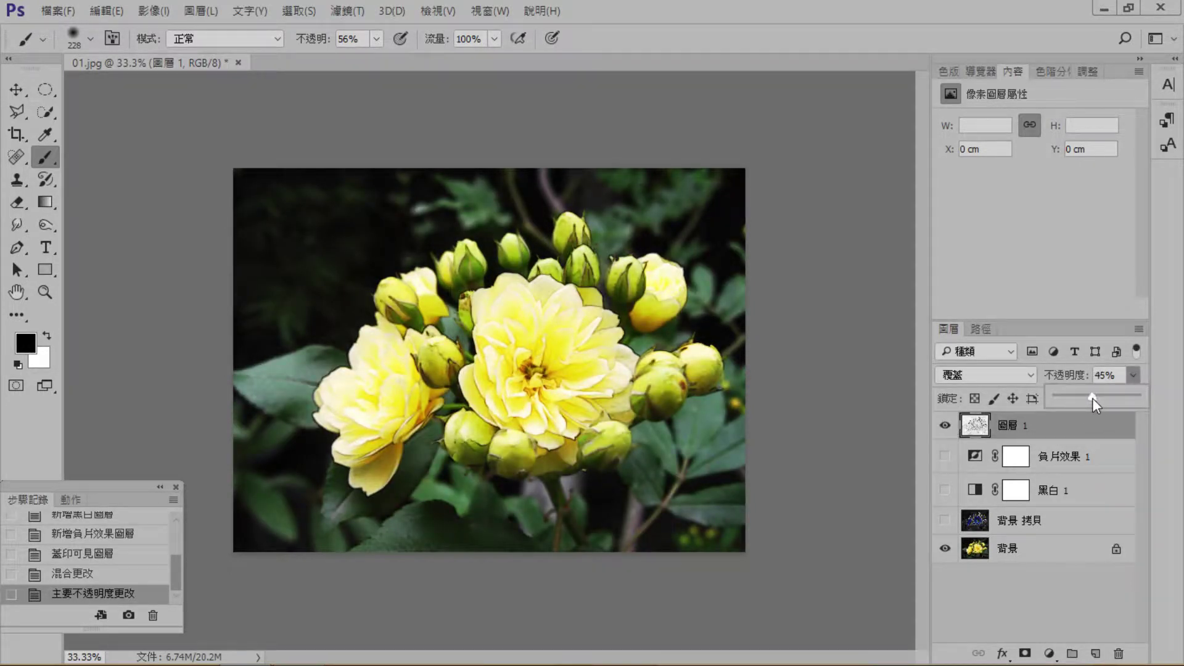
{"action": "left_click_drag", "start_coordinate": [1093, 397], "coordinate": [1100, 397]}
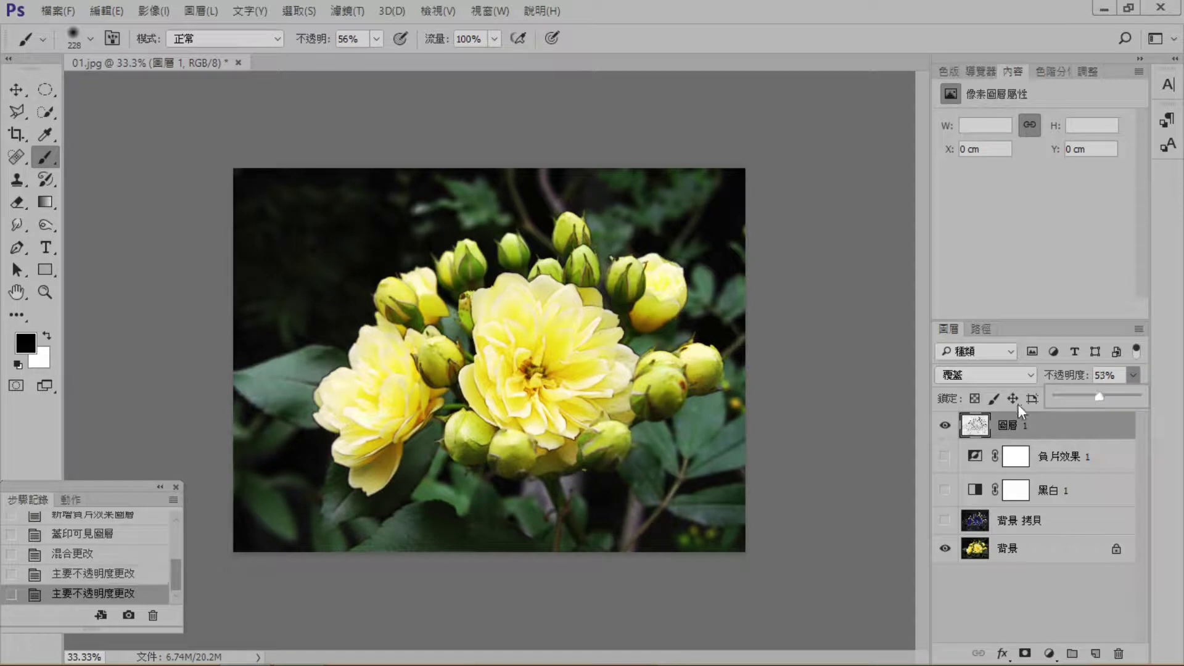
{"action": "left_click", "coordinate": [944, 427]}
{"action": "left_click", "coordinate": [944, 426]}
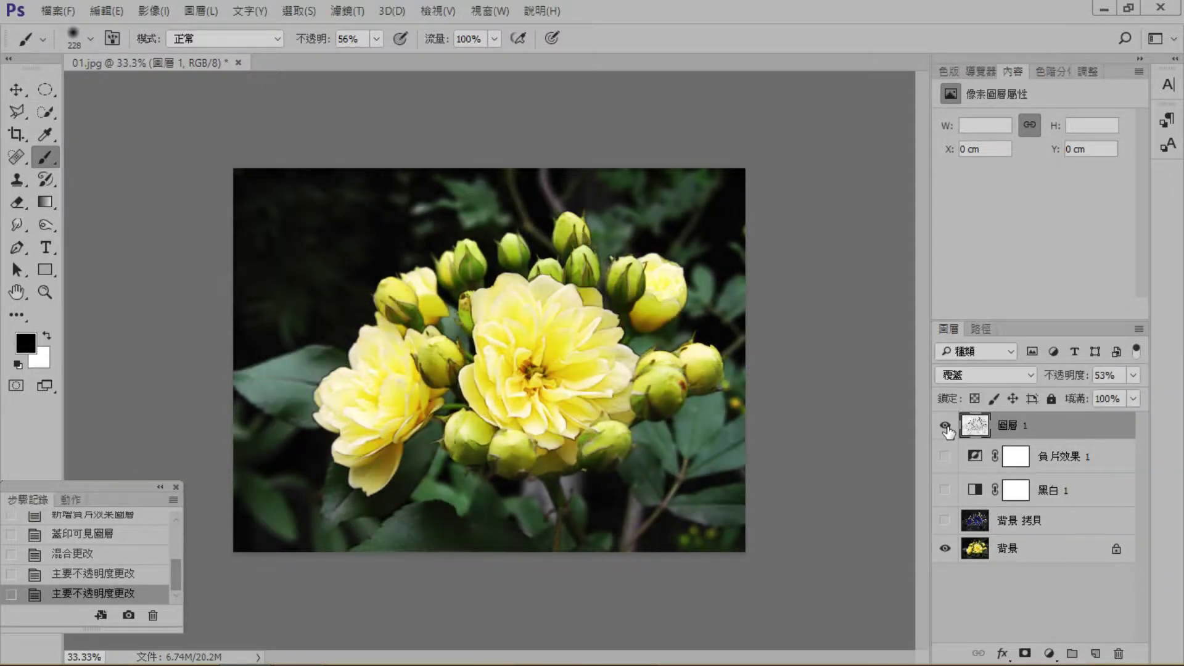
{"action": "left_click", "coordinate": [944, 426]}
{"action": "left_click", "coordinate": [946, 427]}
{"action": "left_click", "coordinate": [945, 427]}
{"action": "left_click", "coordinate": [944, 425]}
{"action": "left_click", "coordinate": [944, 425]}
{"action": "left_click", "coordinate": [943, 425]}
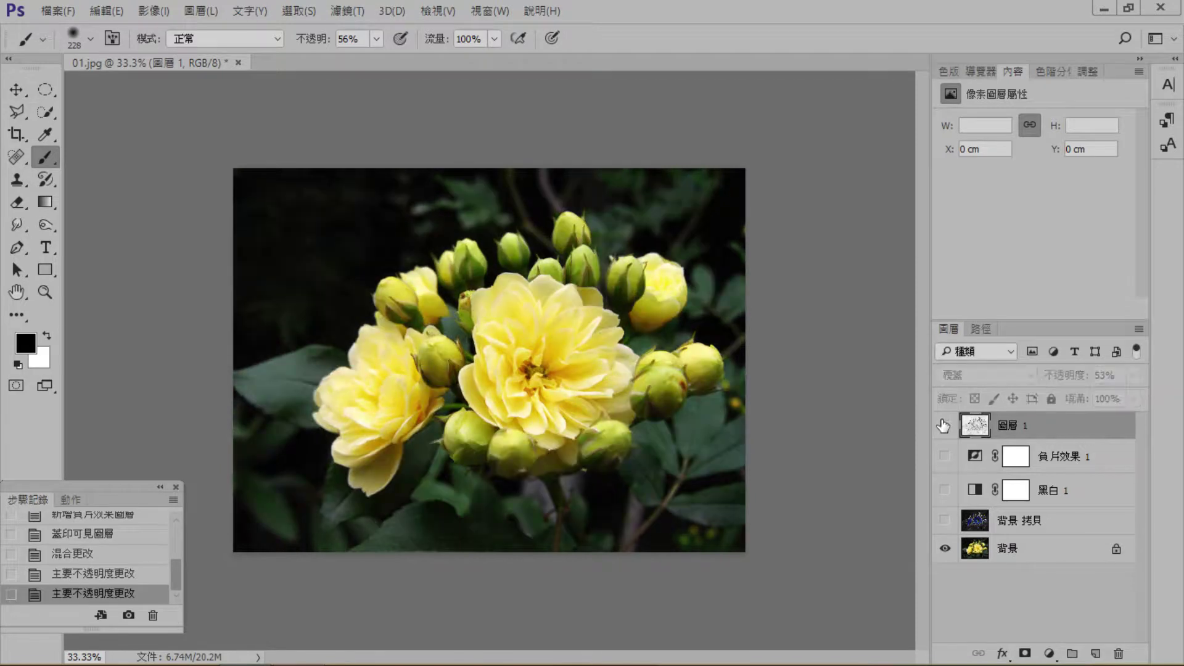
{"action": "left_click", "coordinate": [944, 426]}
{"action": "left_click", "coordinate": [943, 426]}
{"action": "left_click", "coordinate": [943, 426]}
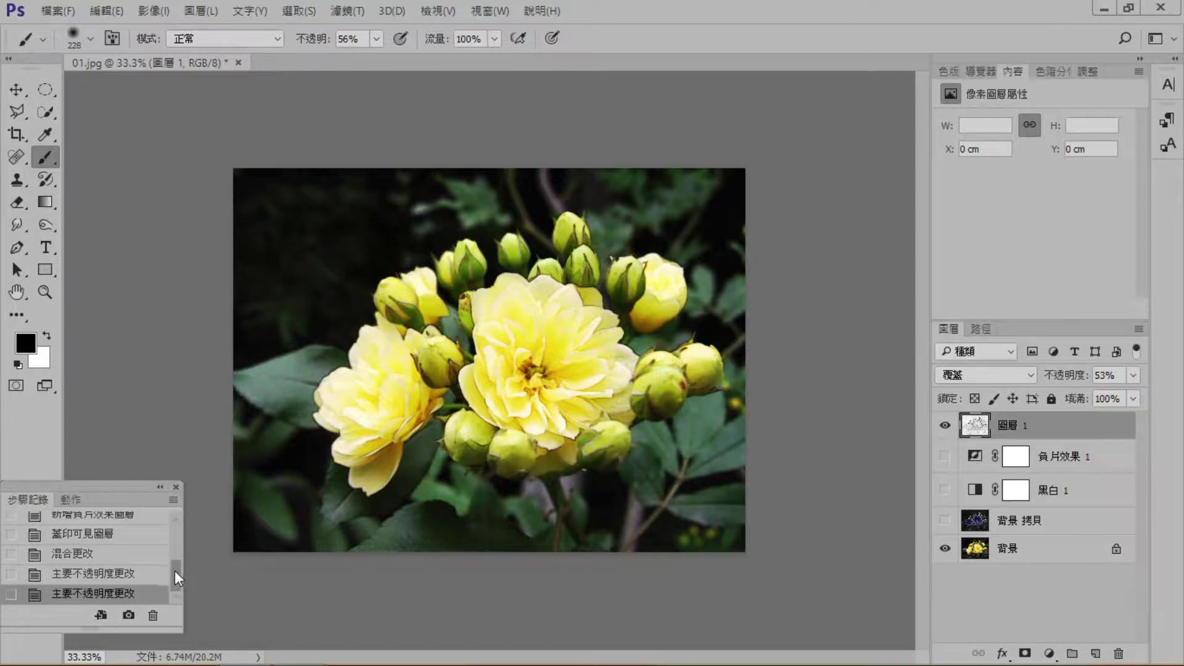
Revert the document to its opening state 01.jpg in the history and duplicate the 背景 layer.
{"action": "left_click_drag", "start_coordinate": [175, 571], "coordinate": [172, 513]}
{"action": "left_click", "coordinate": [126, 526]}
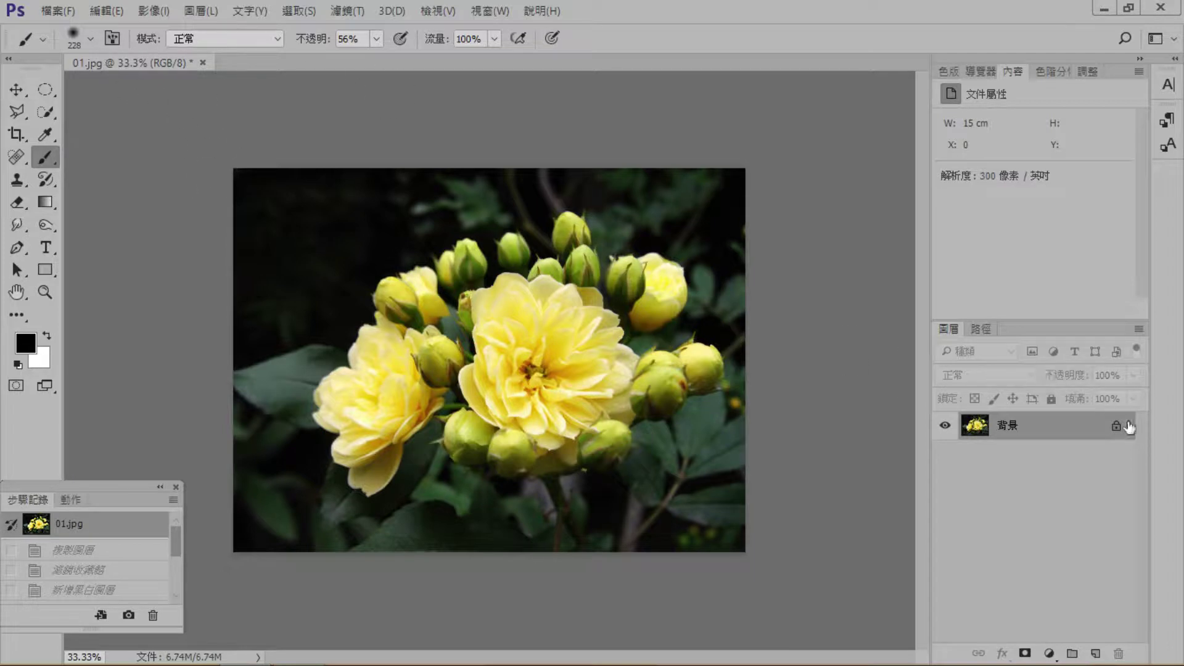
{"action": "left_click_drag", "start_coordinate": [1129, 426], "coordinate": [1097, 654]}
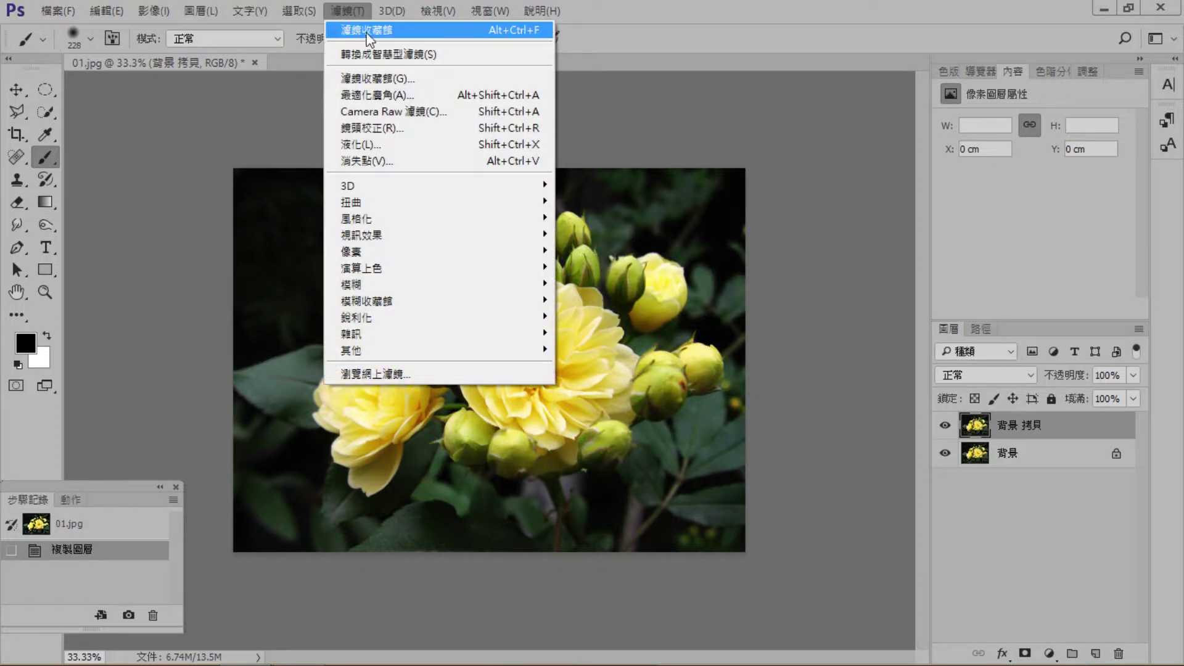
Apply the 玻璃效果 filter from the 扭曲 group of the 濾鏡收藏館 to the 背景 拷貝 layer.
{"action": "left_click", "coordinate": [395, 76]}
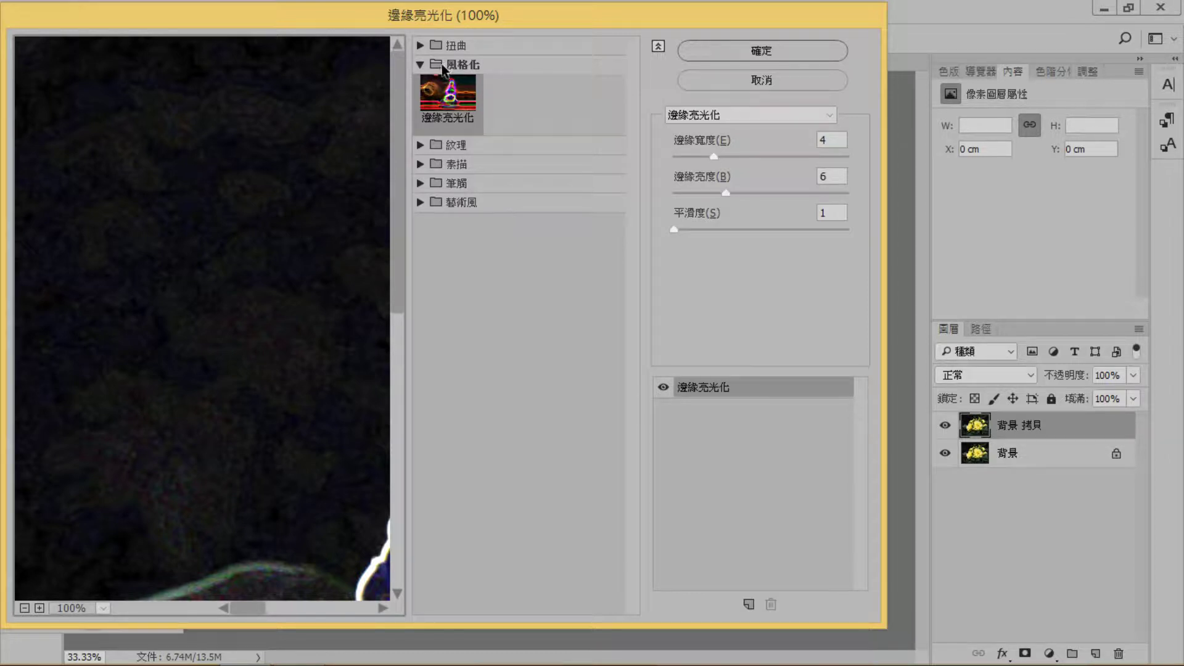
{"action": "left_click", "coordinate": [421, 46]}
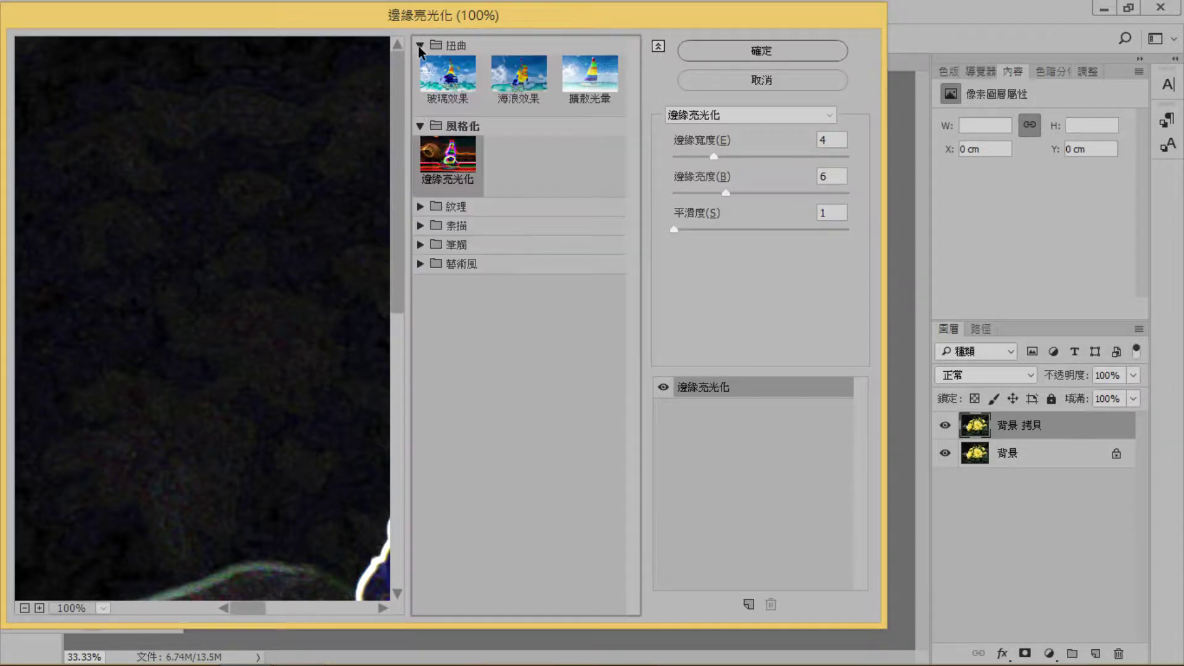
{"action": "left_click", "coordinate": [442, 73]}
{"action": "left_click", "coordinate": [740, 50]}
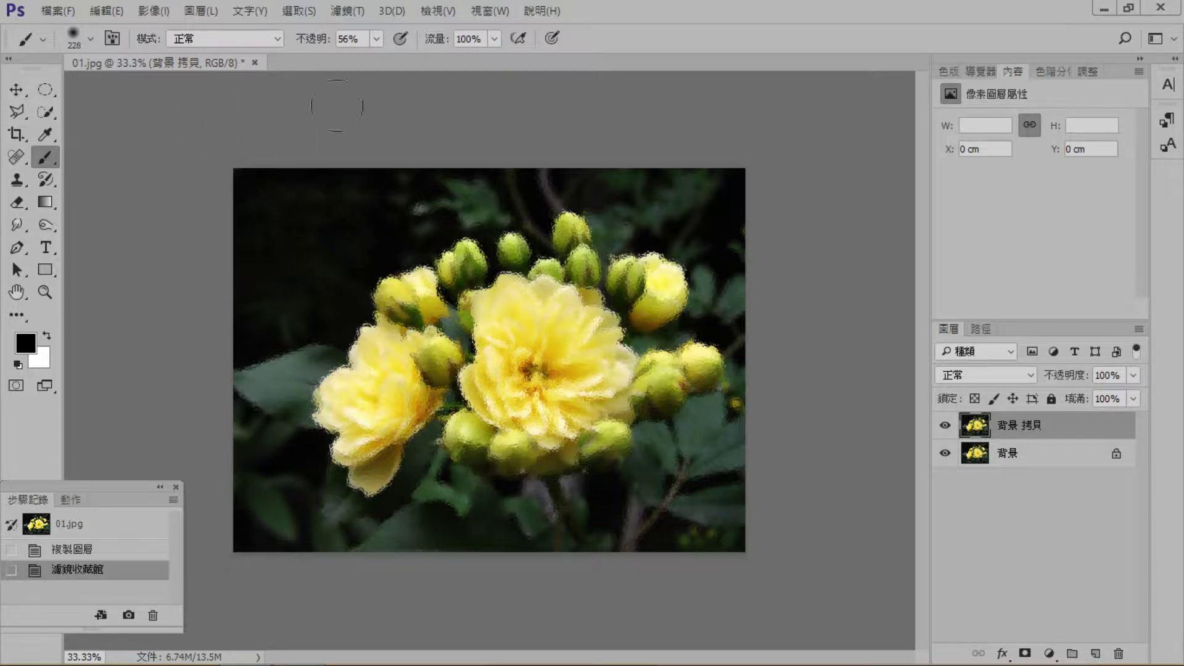
Undo the 玻璃效果 filter, reapply it to 背景 拷貝 as the last used filter, and undo it again.
{"action": "left_click", "coordinate": [119, 549]}
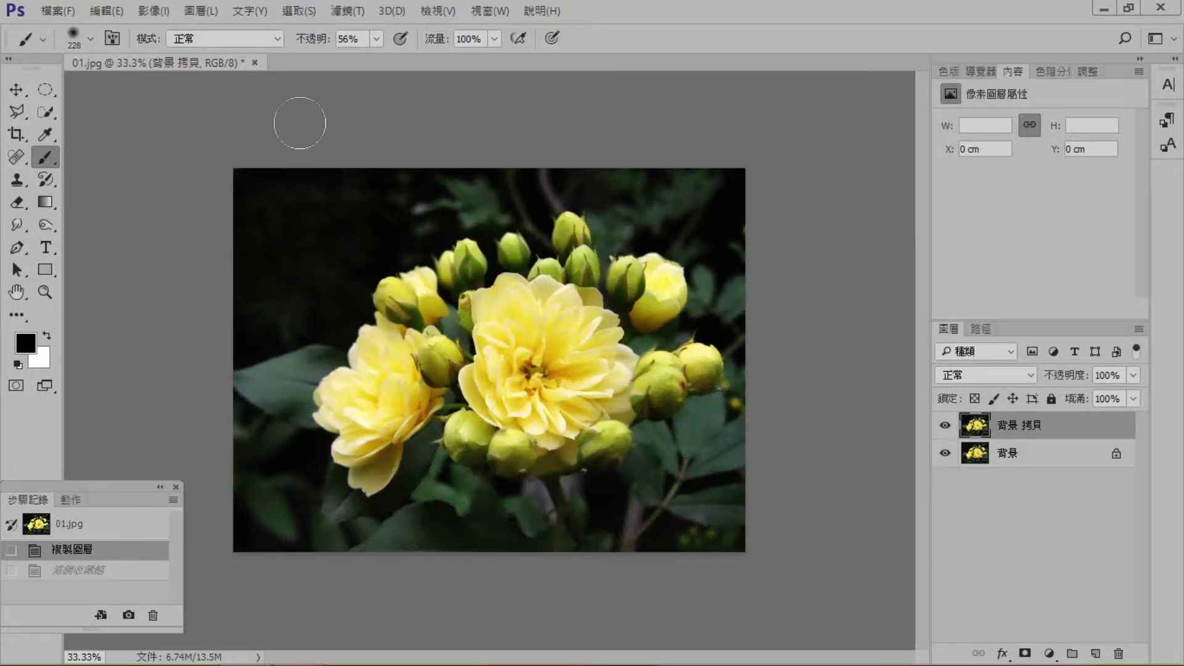
{"action": "left_click", "coordinate": [345, 10]}
{"action": "left_click", "coordinate": [367, 31]}
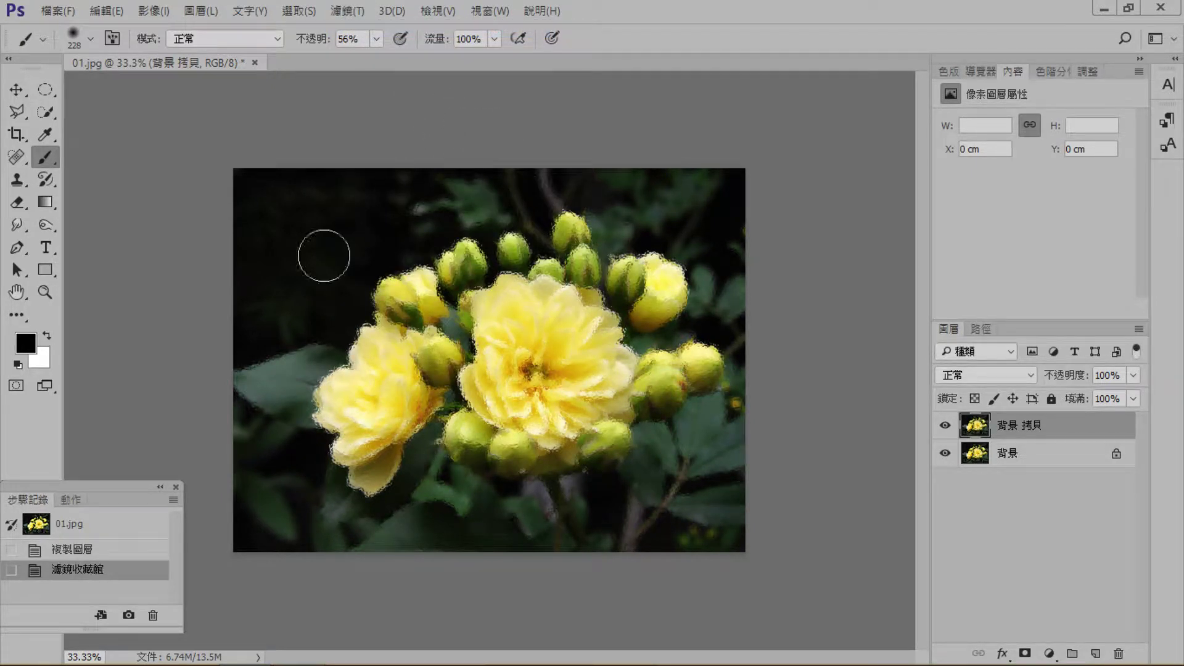
{"action": "left_click", "coordinate": [135, 549]}
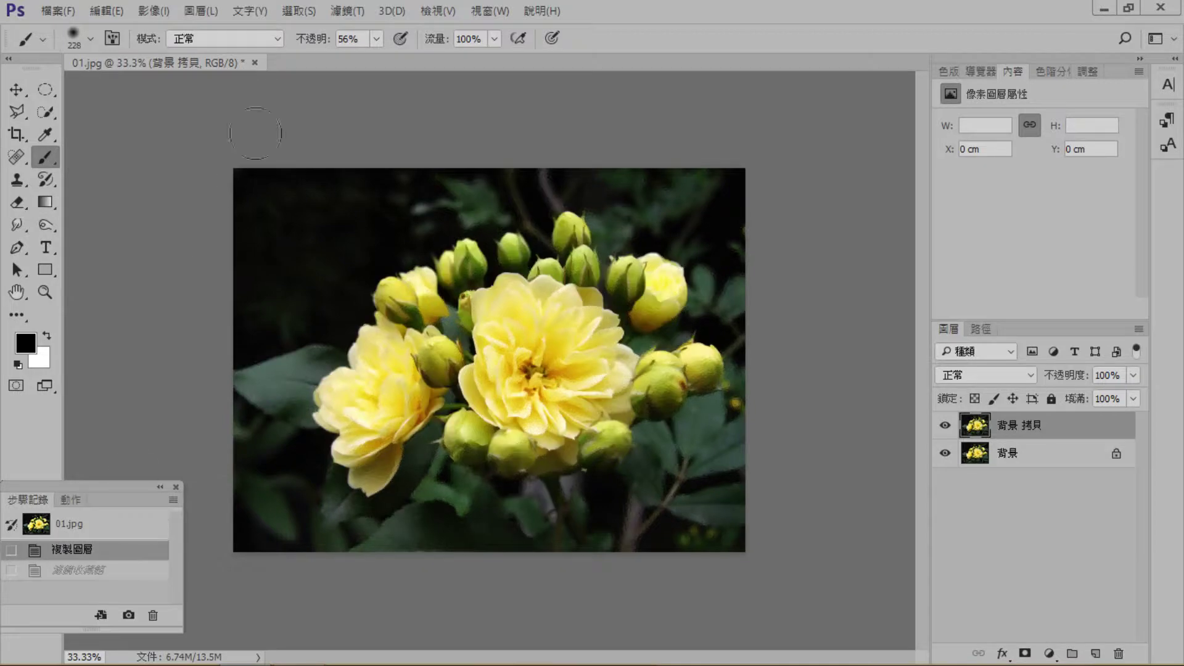
Apply the 擴散光暈 filter from the 濾鏡收藏館 to 背景 拷貝 and toggle the layer's visibility to compare it with the original.
{"action": "left_click", "coordinate": [340, 12]}
{"action": "left_click", "coordinate": [379, 77]}
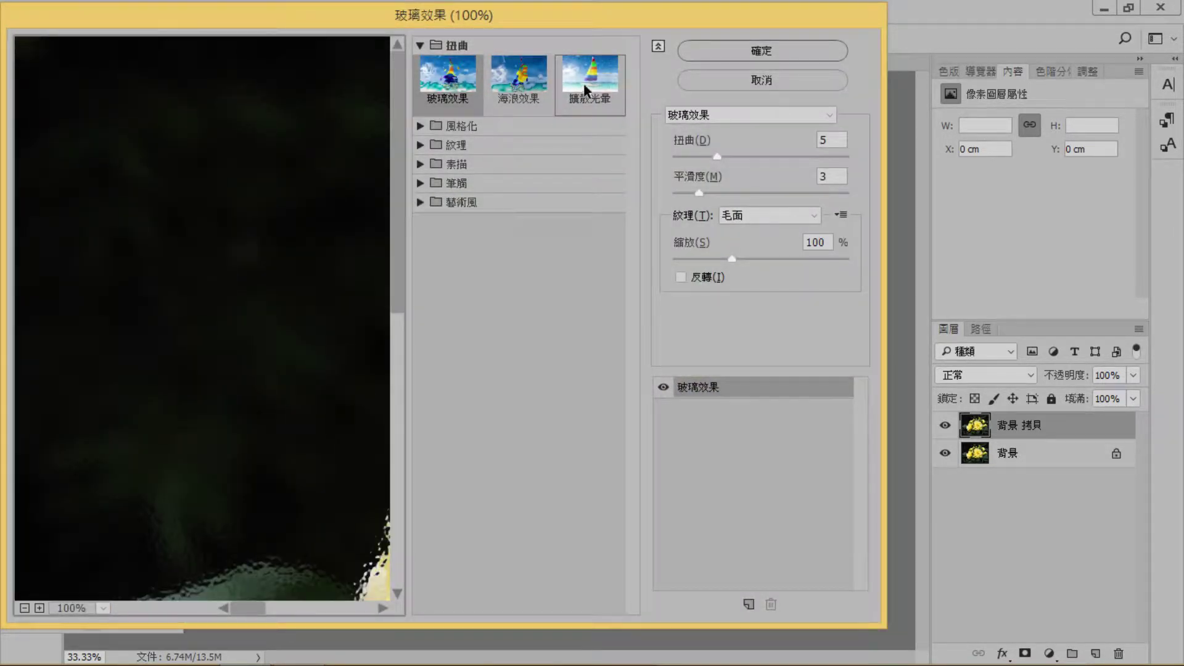
{"action": "left_click", "coordinate": [590, 83]}
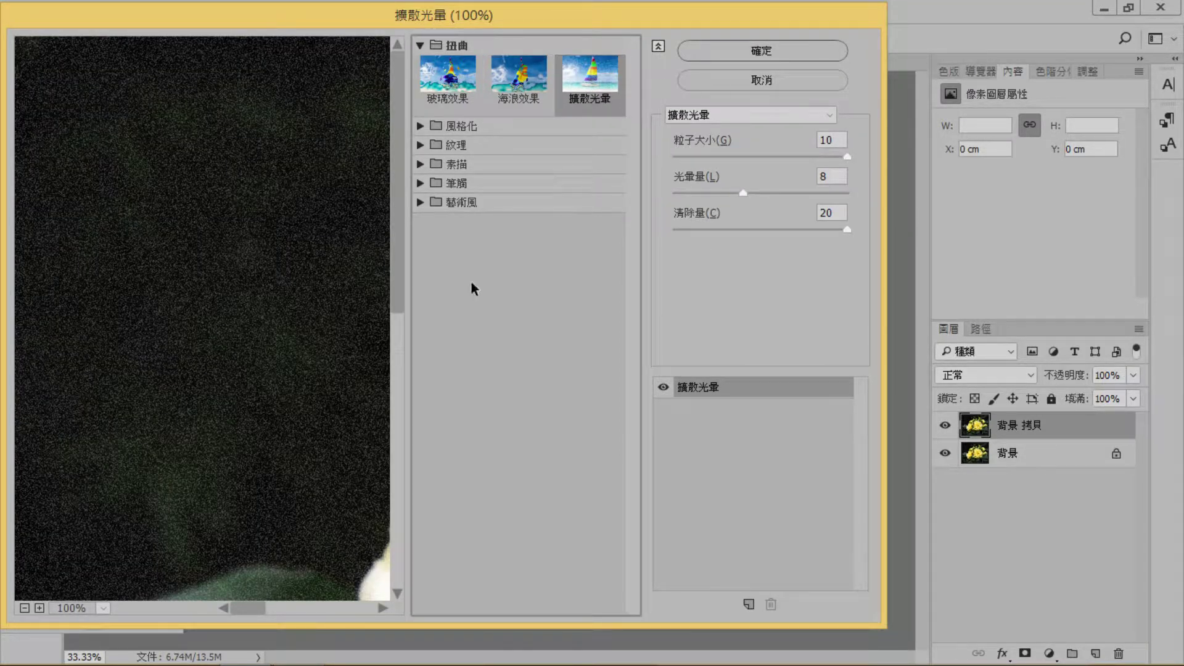
{"action": "scroll", "coordinate": [297, 332], "scroll_direction": "down", "scroll_amount": 3}
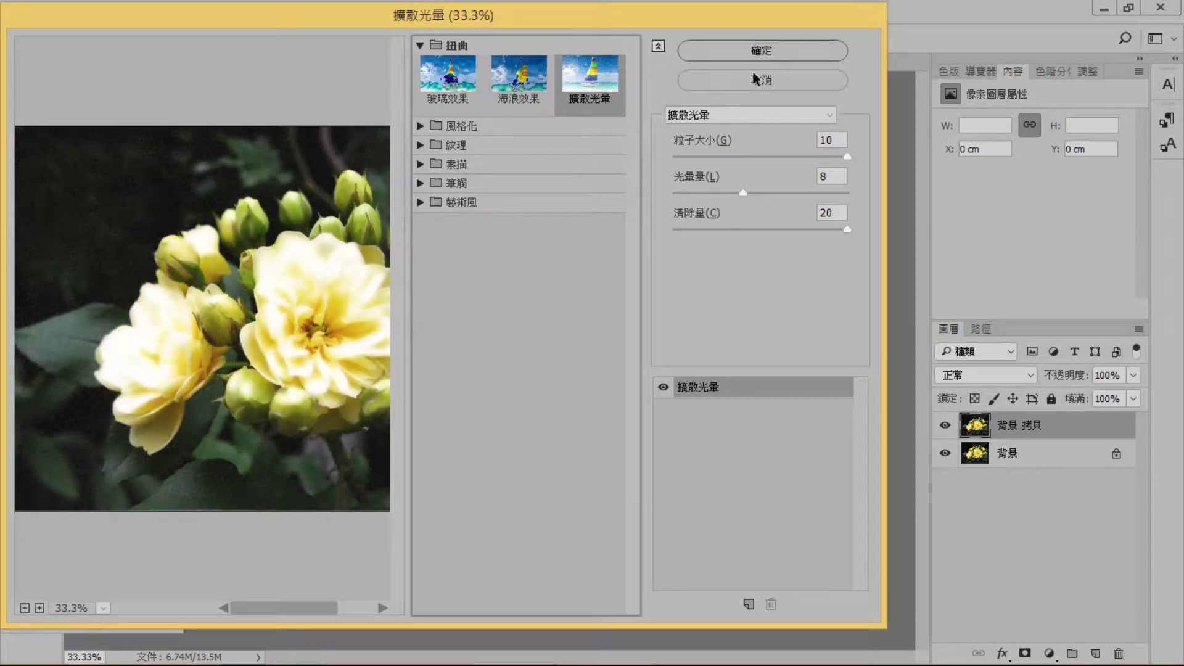
{"action": "left_click", "coordinate": [761, 52]}
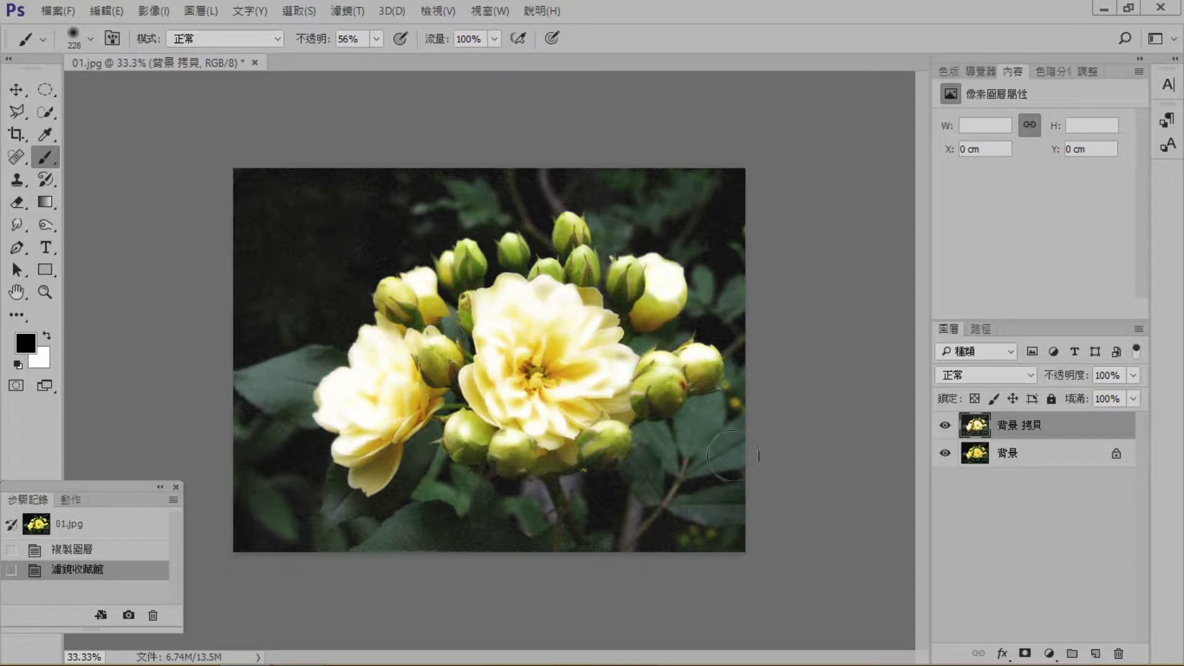
{"action": "left_click", "coordinate": [949, 425]}
{"action": "left_click", "coordinate": [944, 426]}
Restore the original 01.jpg history state to discard the 擴散光暈 result, and make a fresh copy of the 背景 layer.
{"action": "left_click", "coordinate": [90, 528]}
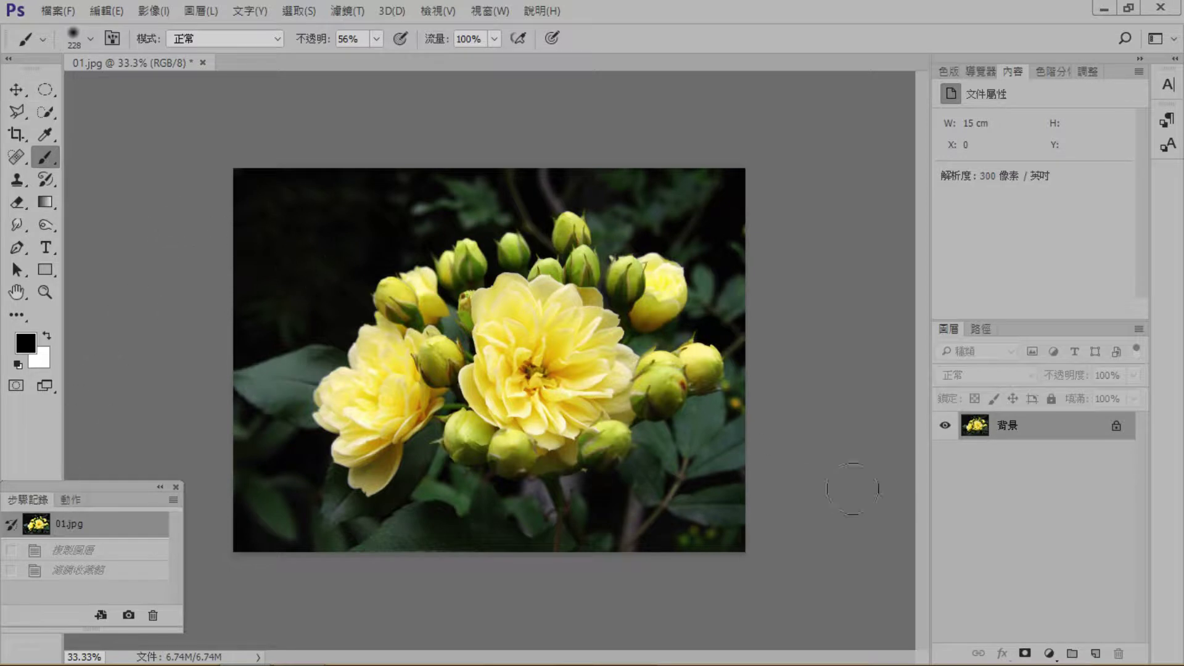
{"action": "left_click_drag", "start_coordinate": [1071, 439], "coordinate": [1095, 653]}
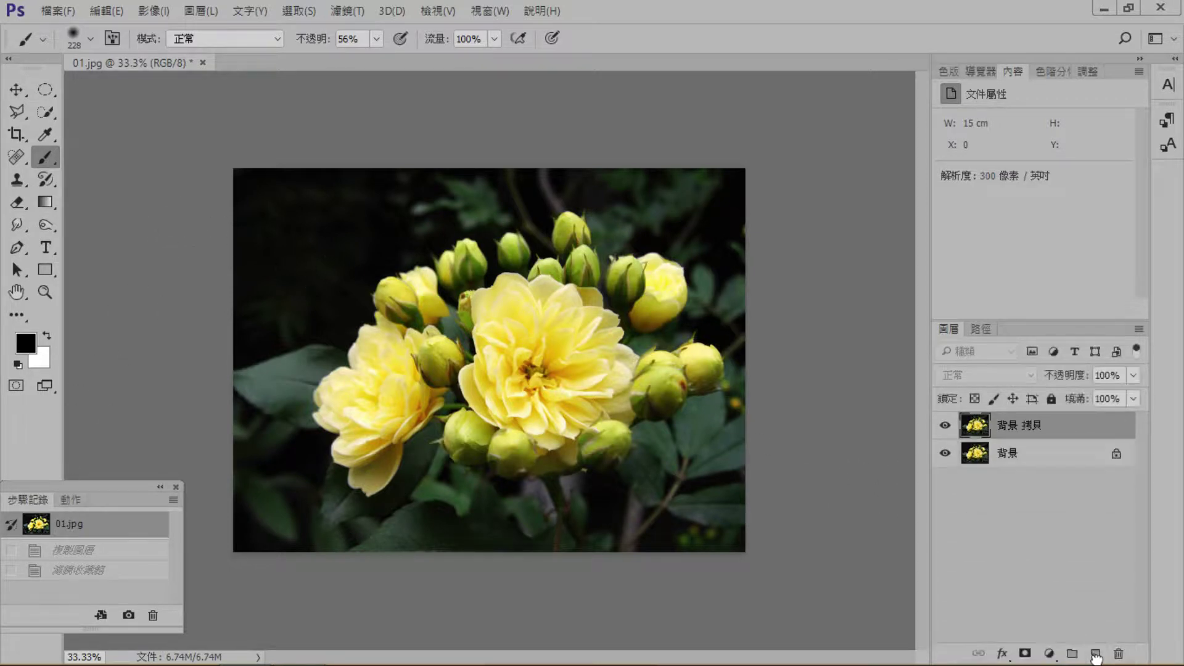
Apply the 嵌磚效果 filter from the 紋理 group to 背景 拷貝, inspect the result at 50% zoom, and undo the filter.
{"action": "left_click", "coordinate": [347, 10]}
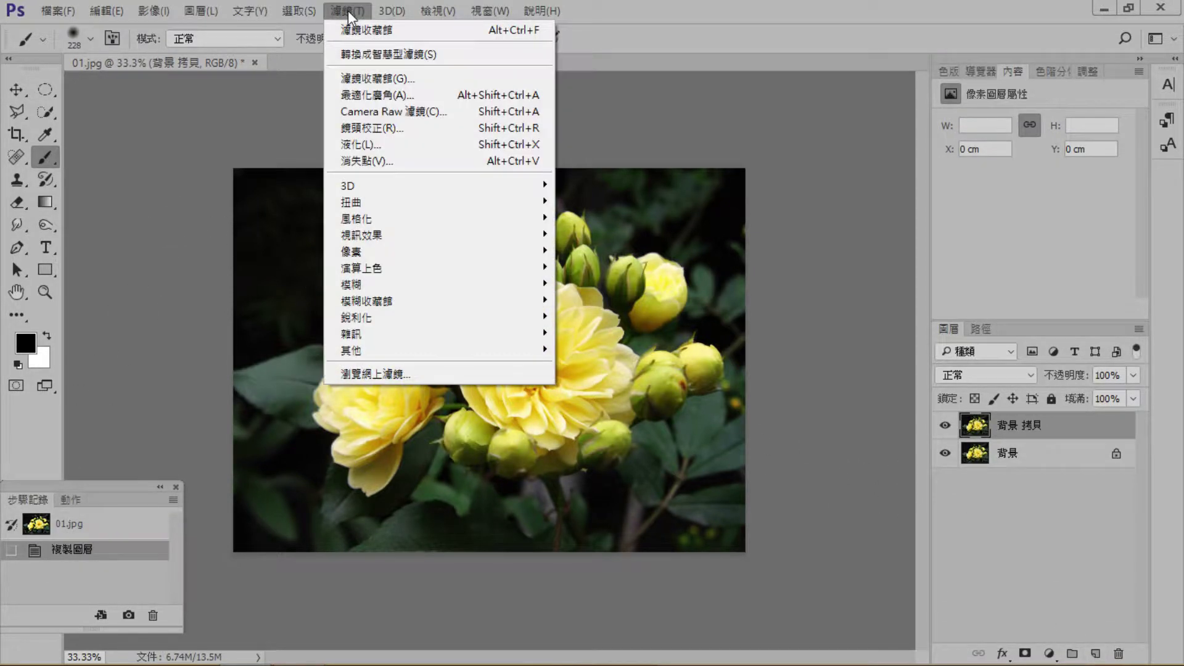
{"action": "left_click", "coordinate": [376, 78]}
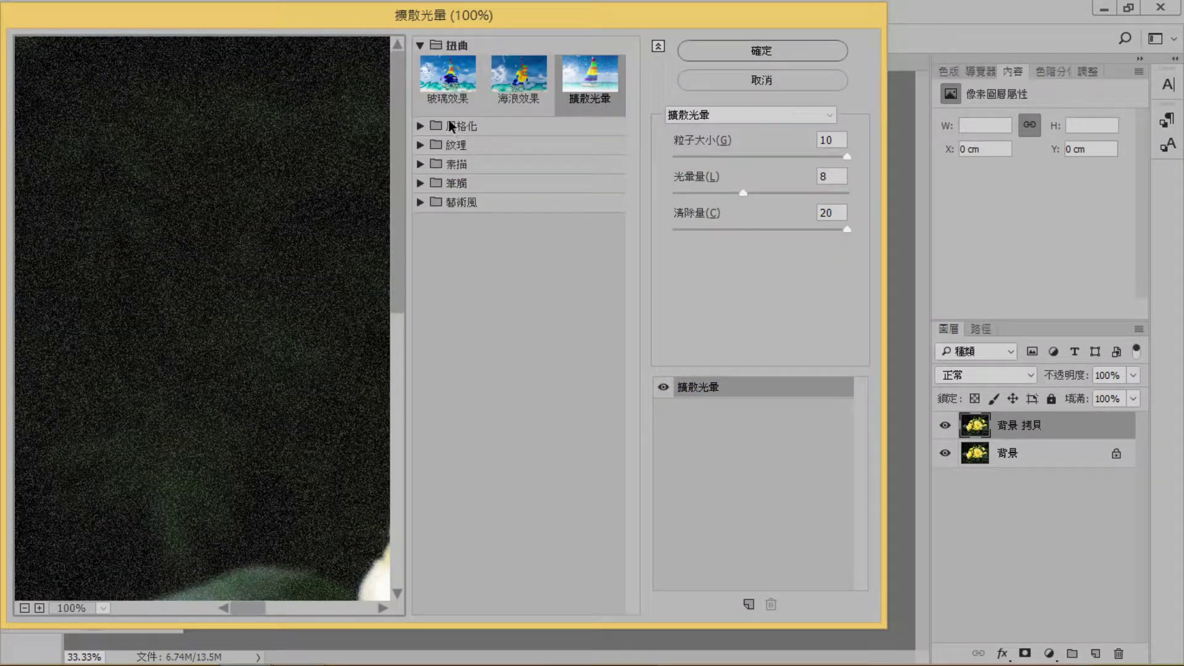
{"action": "left_click", "coordinate": [420, 146]}
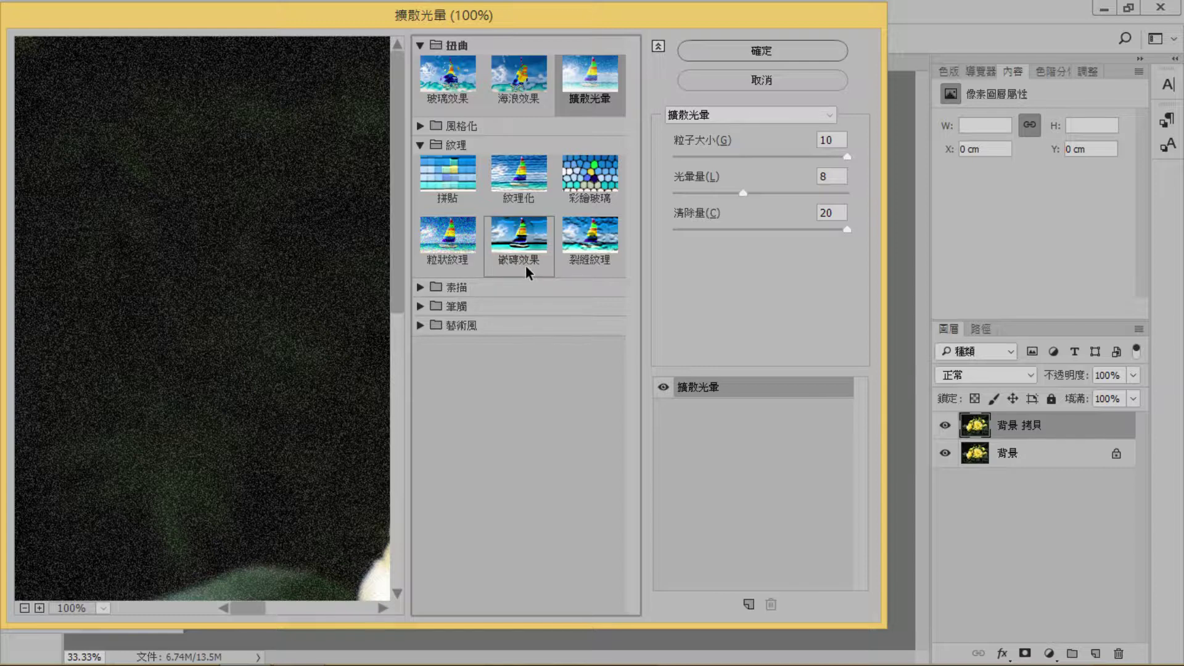
{"action": "left_click", "coordinate": [521, 242]}
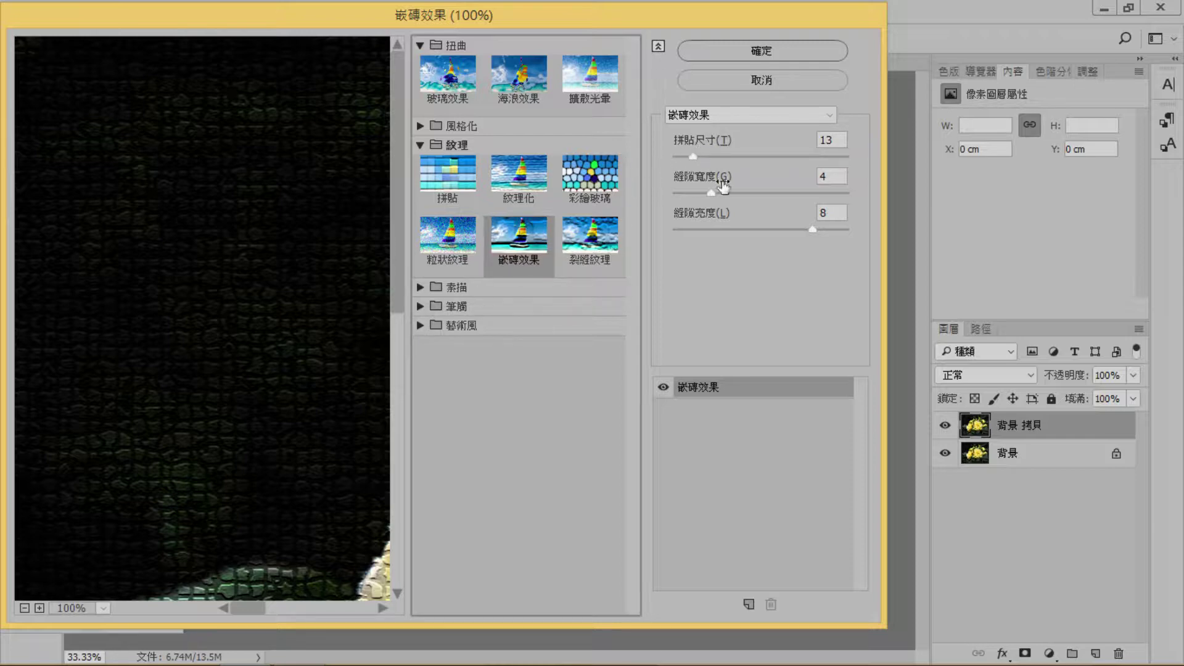
{"action": "left_click", "coordinate": [764, 49]}
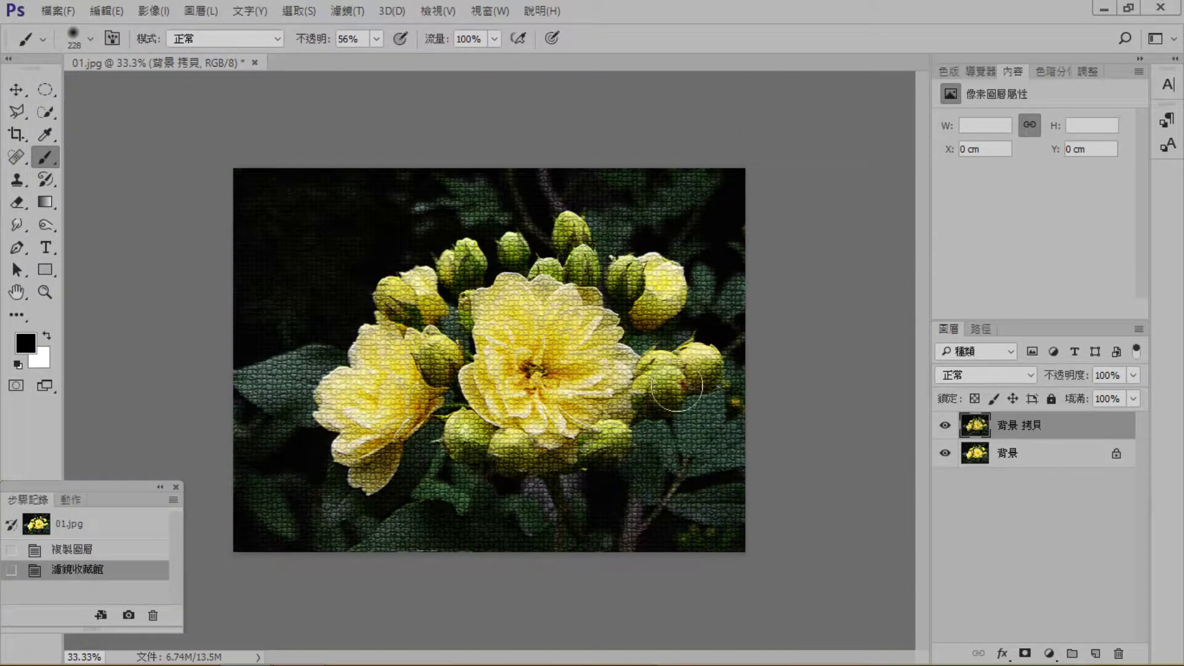
{"action": "key", "text": "ctrl+plus"}
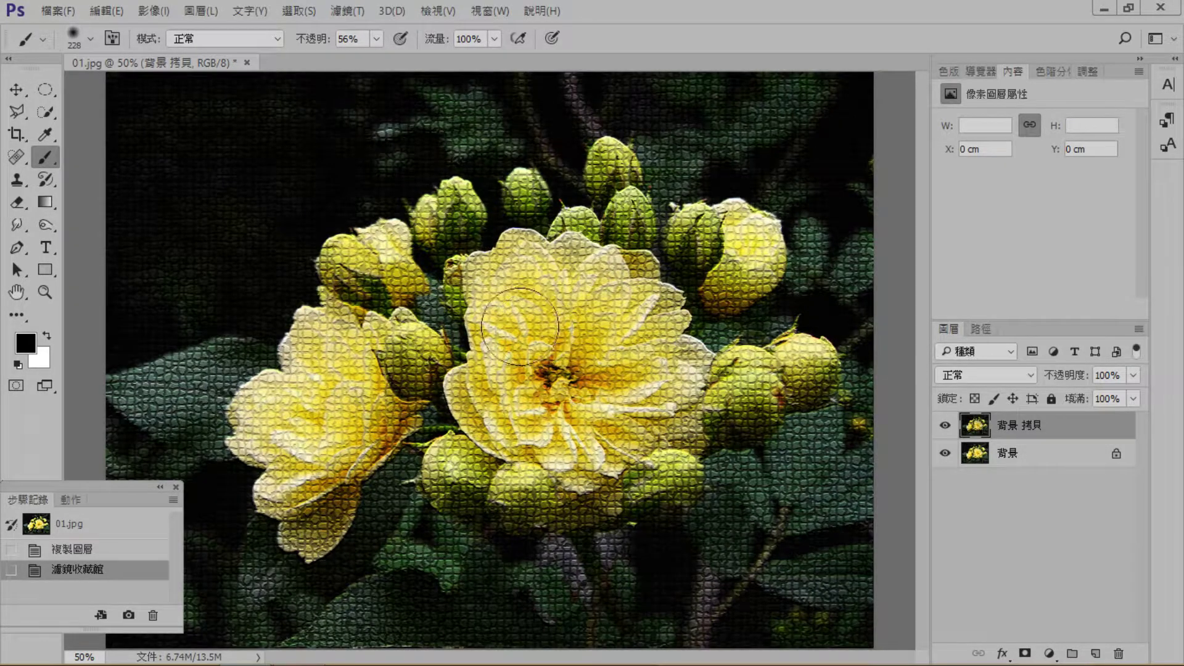
{"action": "left_click", "coordinate": [117, 550]}
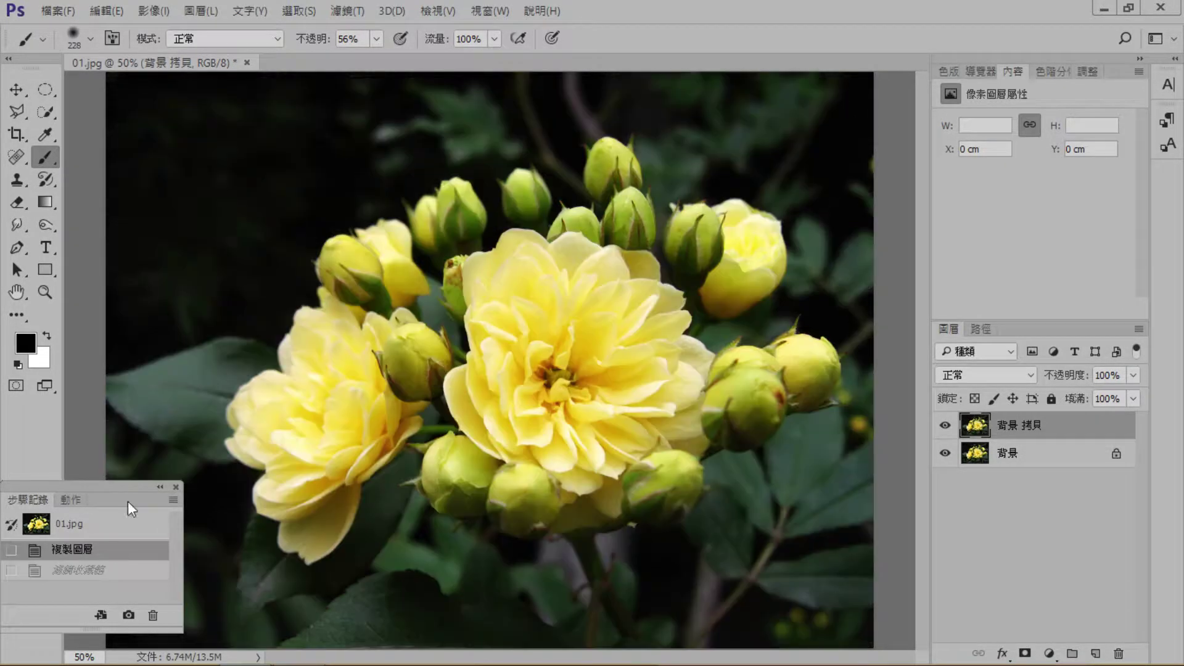
Apply the 彩繪玻璃 filter from the 濾鏡收藏館 to 背景 拷貝 with 儲存格大小 11, 邊界粗細 1 and 光源強度 0.
{"action": "left_click", "coordinate": [347, 10]}
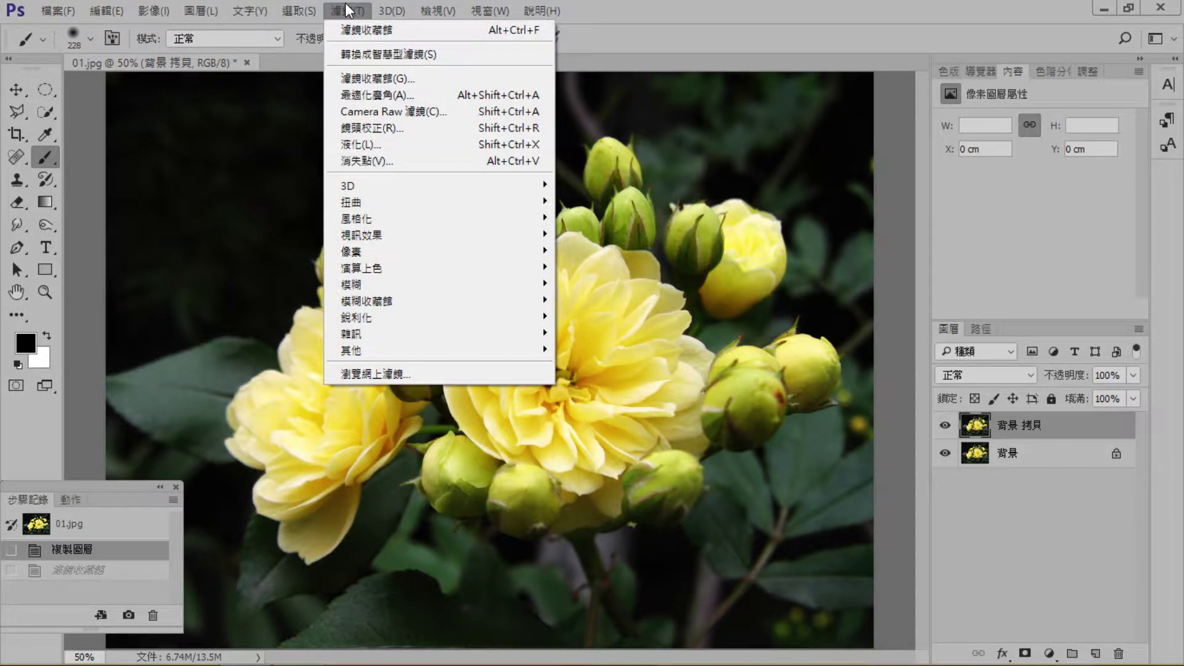
{"action": "left_click", "coordinate": [386, 78]}
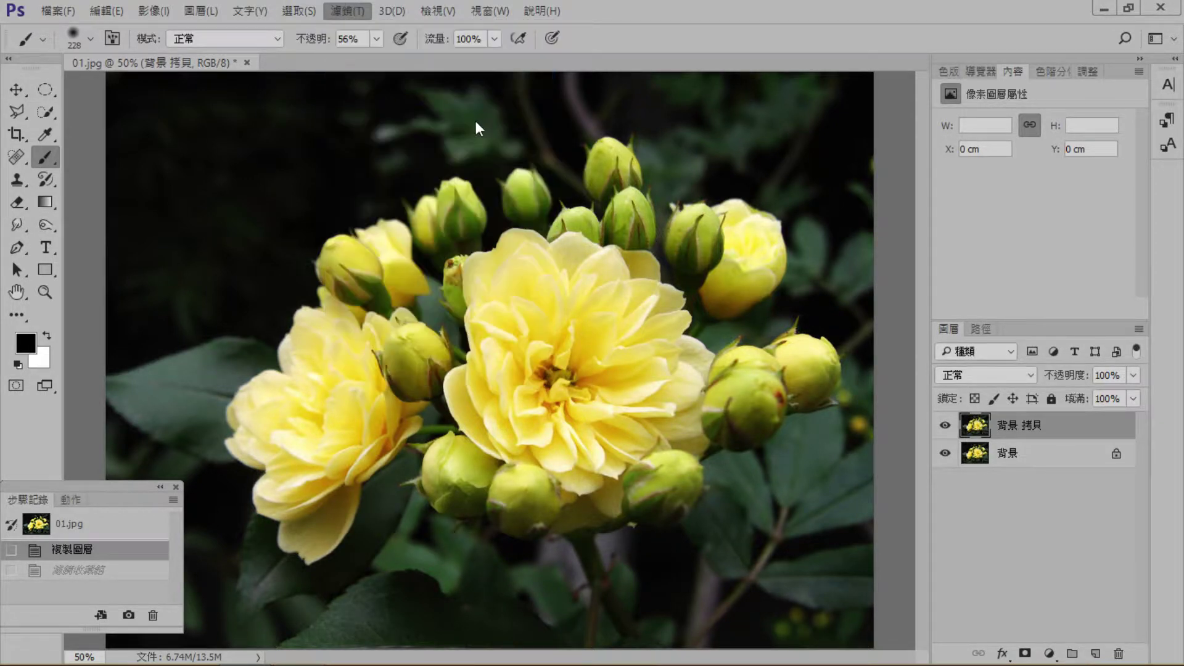
{"action": "left_click", "coordinate": [590, 114]}
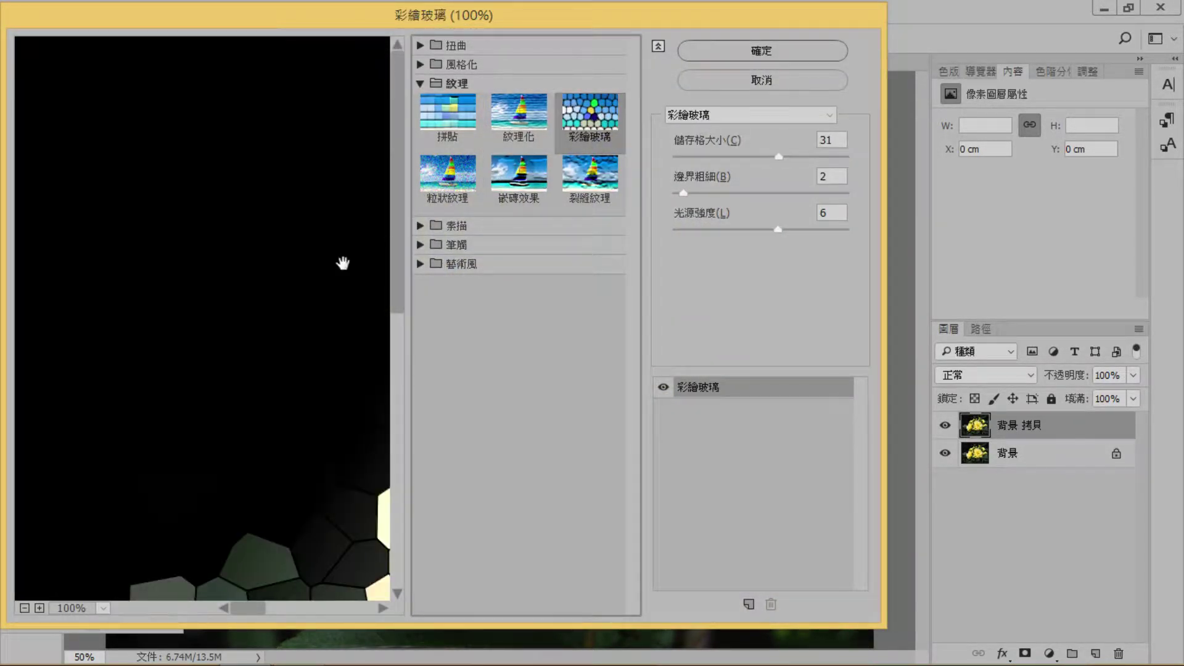
{"action": "key", "text": "ctrl"}
{"action": "key", "text": "ctrl+minus"}
{"action": "key", "text": "ctrl+minus"}
{"action": "key", "text": "ctrl+minus"}
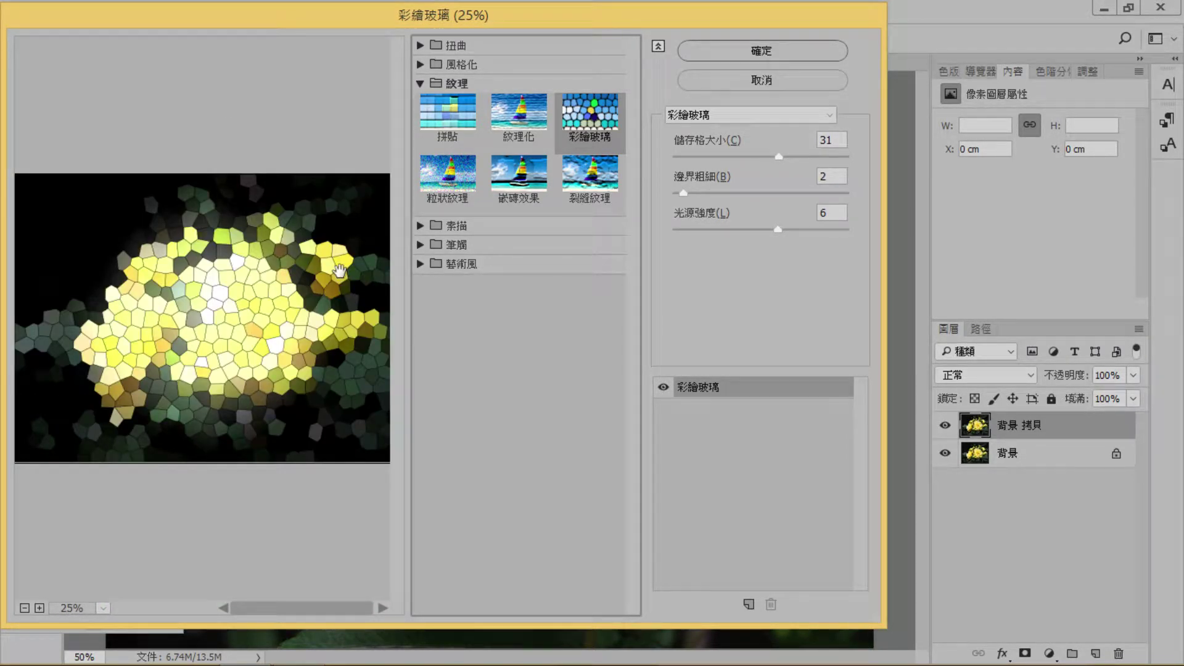
{"action": "left_click_drag", "start_coordinate": [778, 158], "coordinate": [632, 208]}
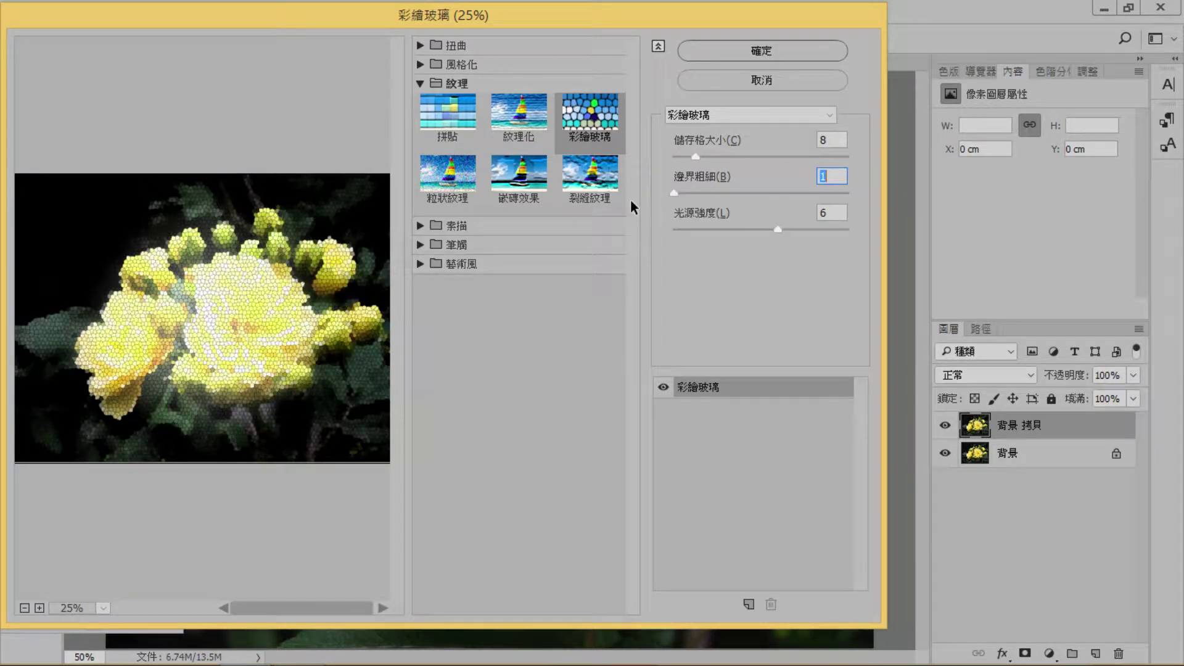
{"action": "left_click_drag", "start_coordinate": [779, 237], "coordinate": [667, 233]}
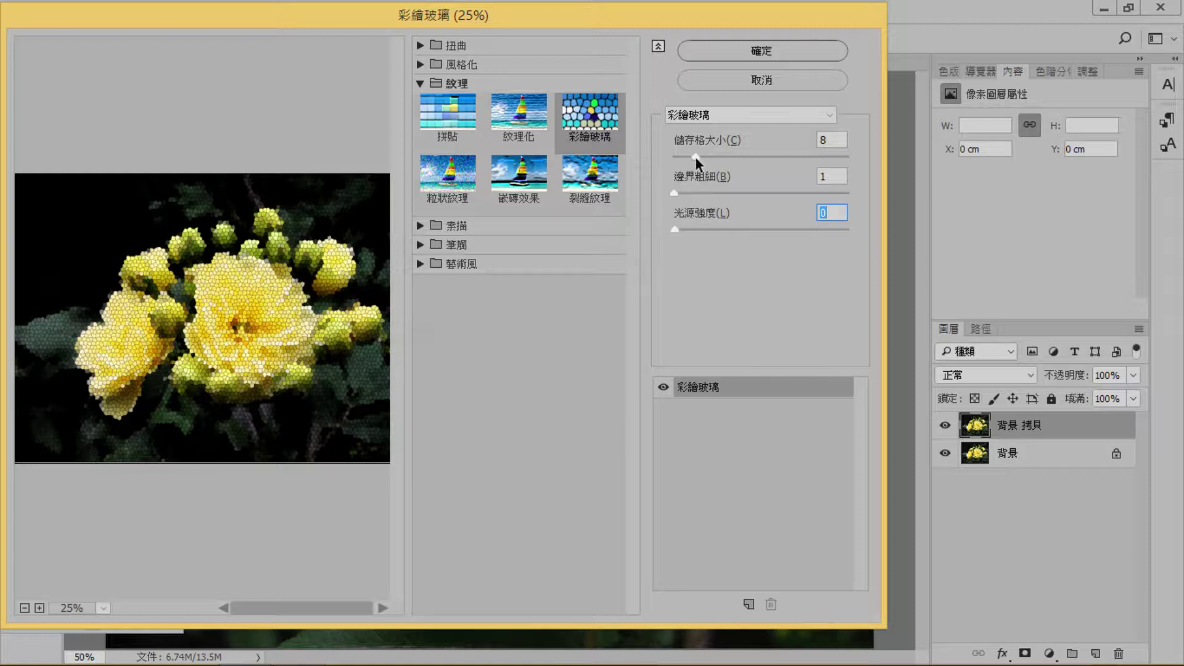
{"action": "mouse_move", "coordinate": [694, 157]}
{"action": "left_mouse_down"}
{"action": "mouse_move", "coordinate": [724, 154]}
{"action": "mouse_move", "coordinate": [695, 156]}
{"action": "mouse_move", "coordinate": [707, 160]}
{"action": "left_mouse_up"}
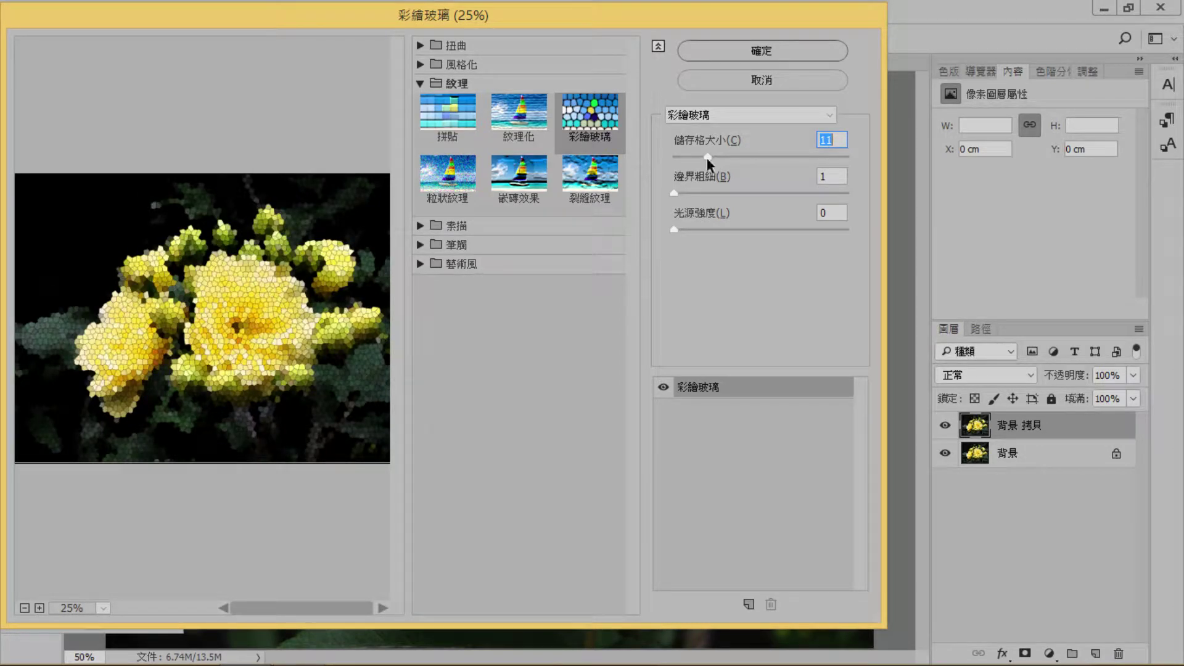
{"action": "left_click", "coordinate": [754, 53]}
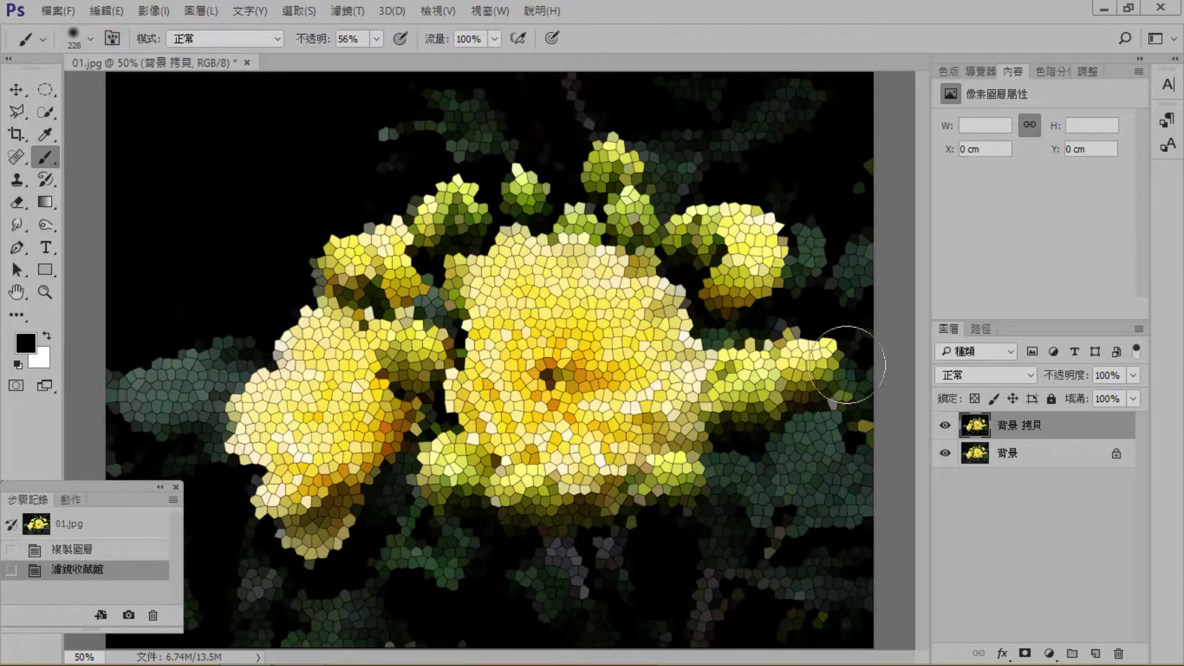
Try different blend modes on 背景 拷貝, from 強烈光源 through 小光源, 濾色, 加深顏色 and 色彩增值 back to 正常.
{"action": "left_click", "coordinate": [1024, 373]}
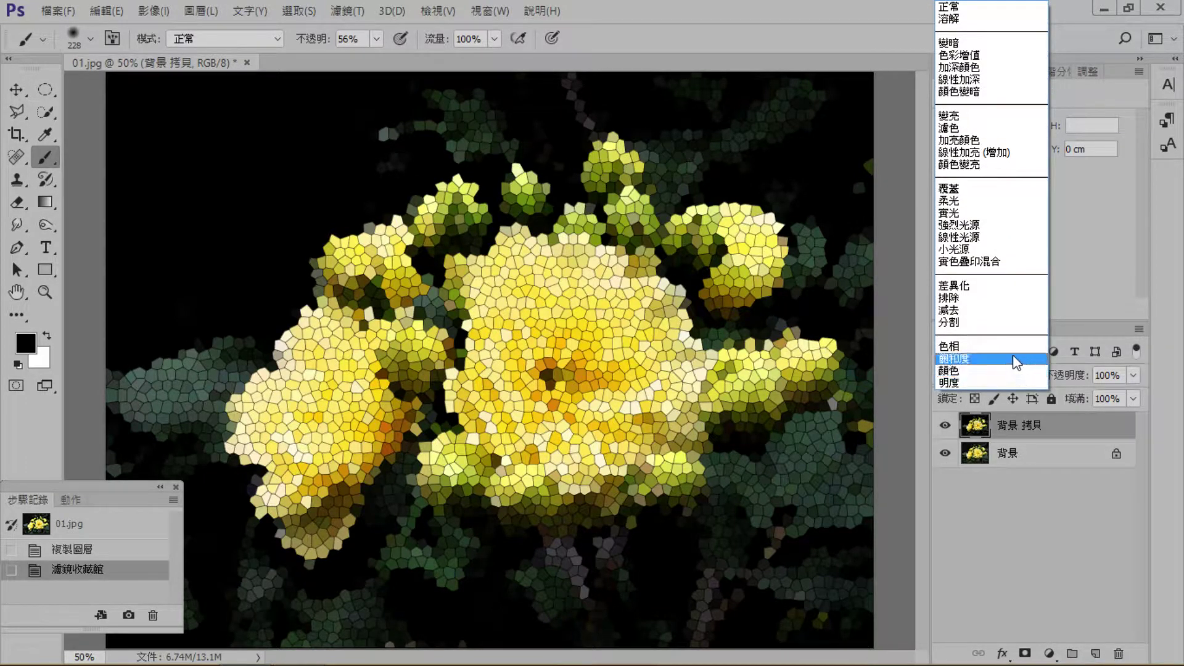
{"action": "left_click", "coordinate": [981, 225]}
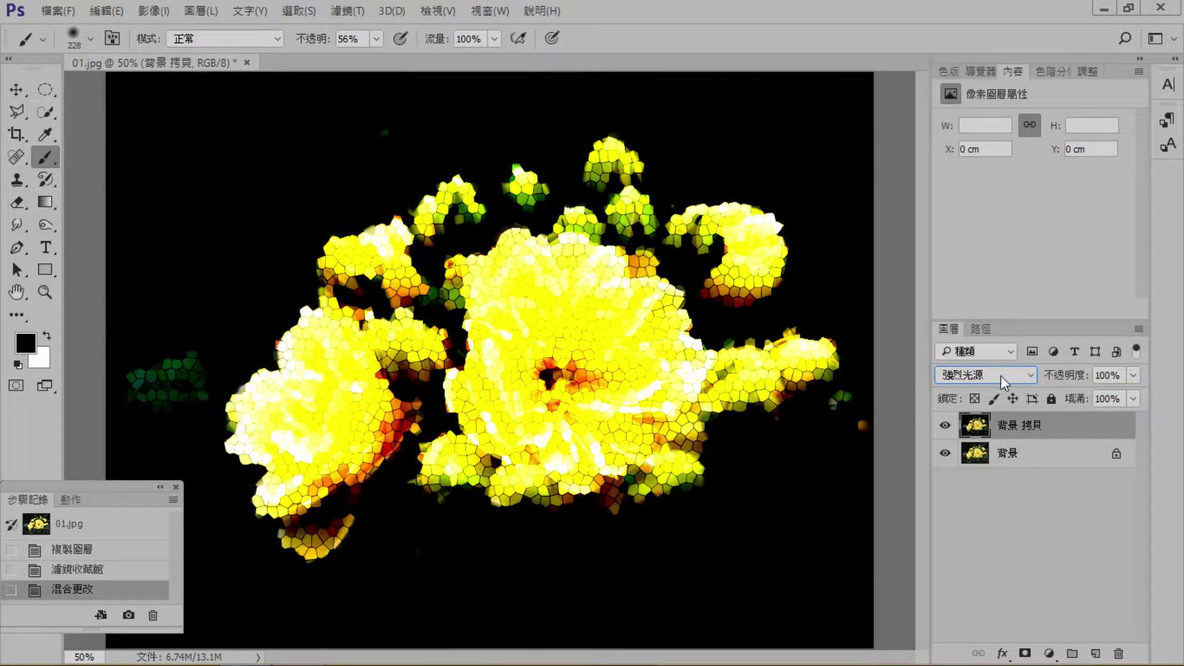
{"action": "scroll", "coordinate": [1000, 376], "scroll_direction": "down", "scroll_amount": 2}
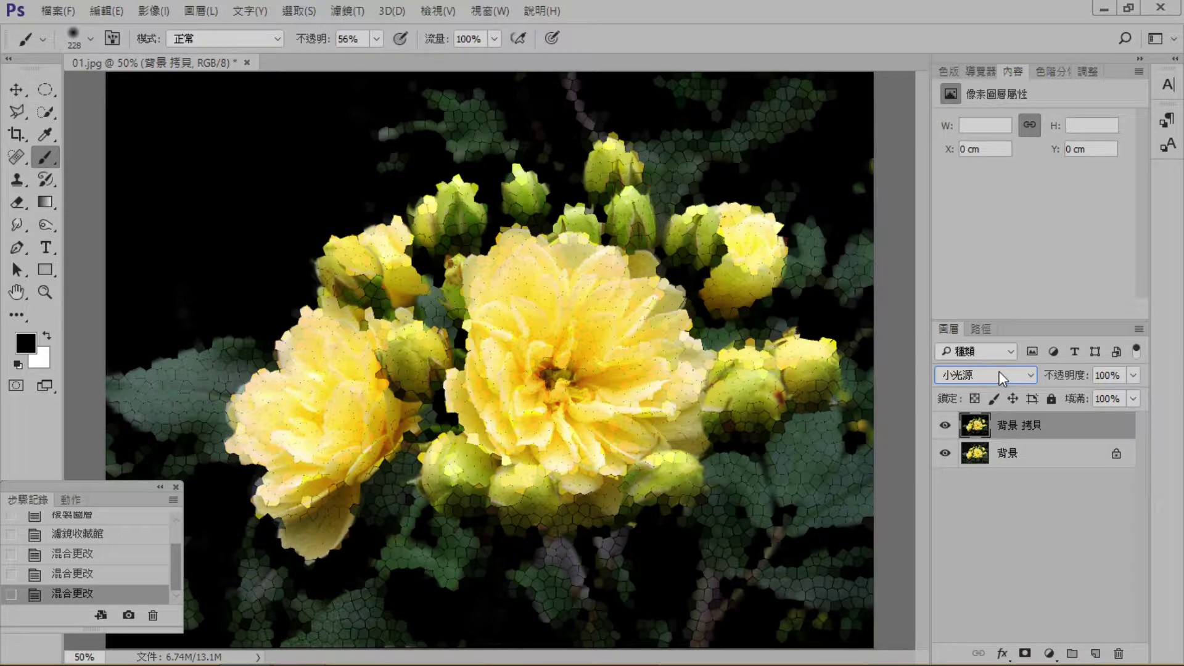
{"action": "scroll", "coordinate": [998, 373], "scroll_direction": "down", "scroll_amount": 3}
{"action": "scroll", "coordinate": [995, 372], "scroll_direction": "up", "scroll_amount": 12}
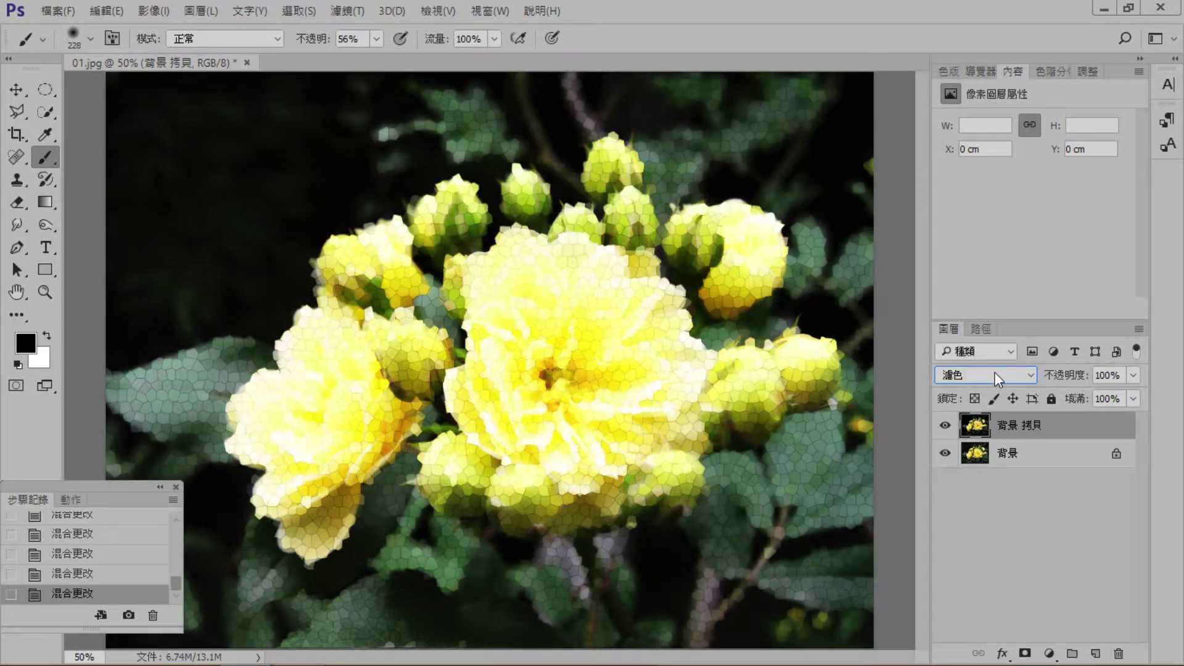
{"action": "scroll", "coordinate": [993, 372], "scroll_direction": "up", "scroll_amount": 2}
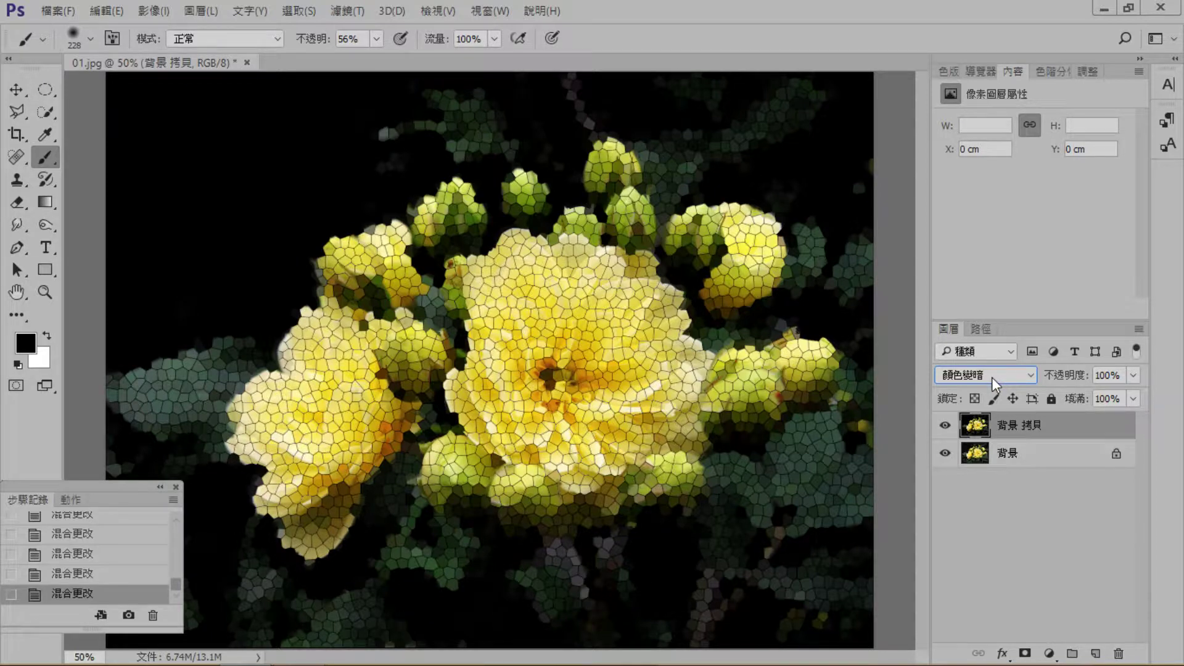
{"action": "scroll", "coordinate": [1016, 379], "scroll_direction": "up", "scroll_amount": 2}
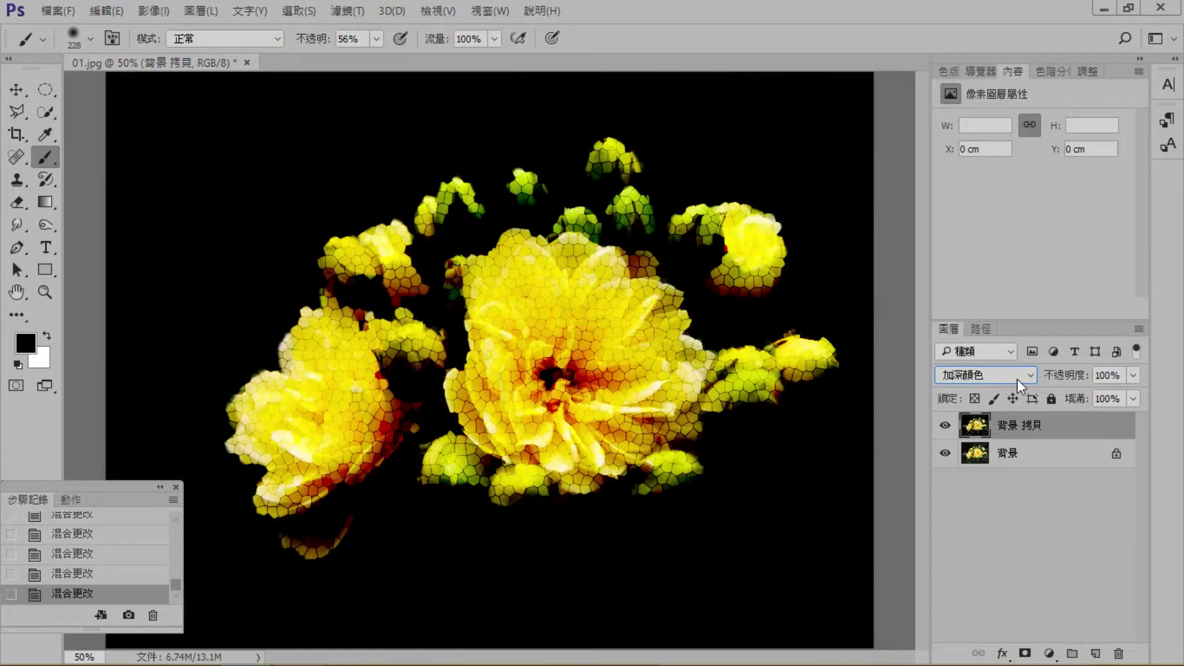
{"action": "scroll", "coordinate": [1015, 383], "scroll_direction": "up", "scroll_amount": 1}
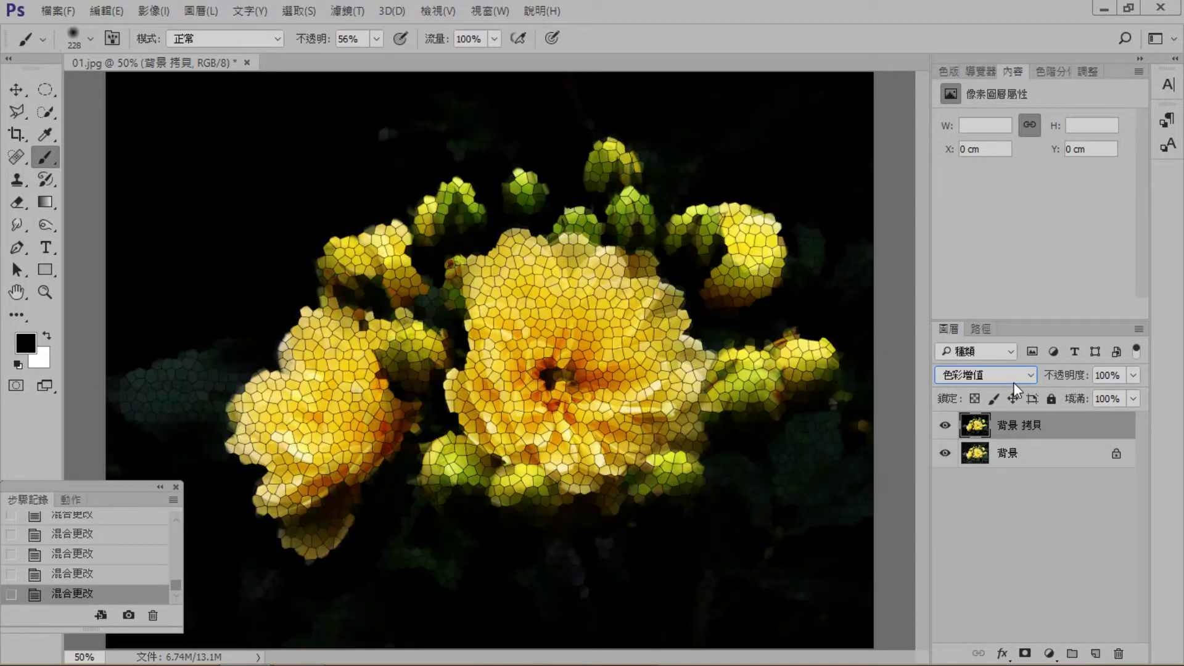
{"action": "scroll", "coordinate": [1012, 382], "scroll_direction": "up", "scroll_amount": 1}
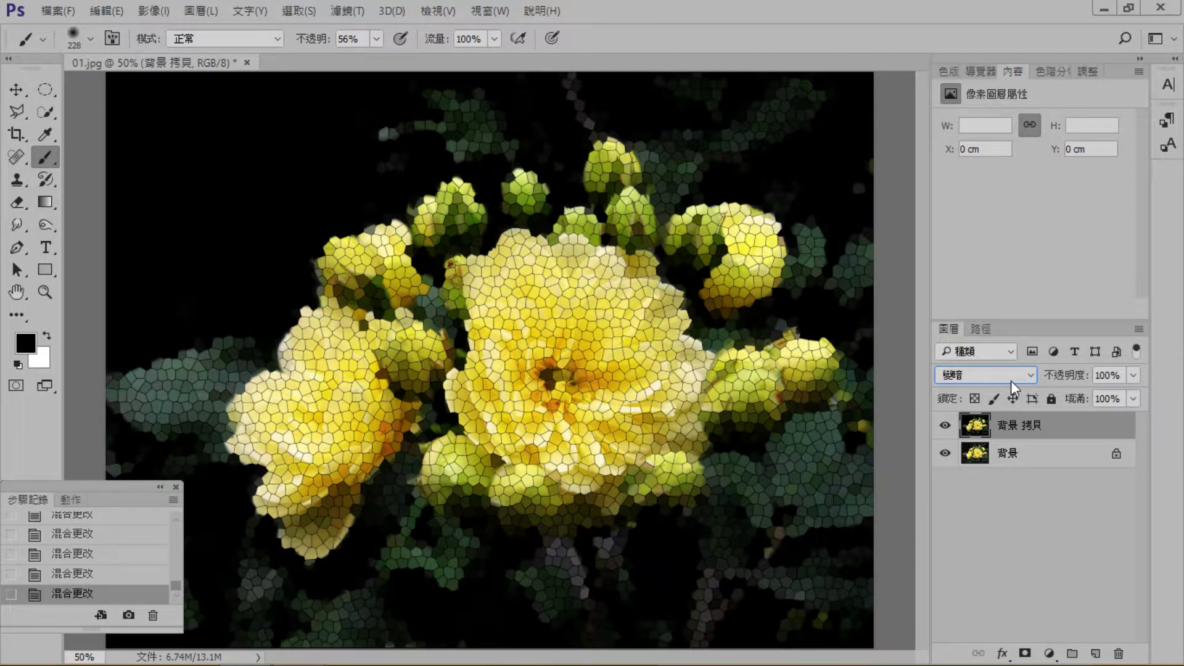
{"action": "scroll", "coordinate": [1011, 380], "scroll_direction": "up", "scroll_amount": 2}
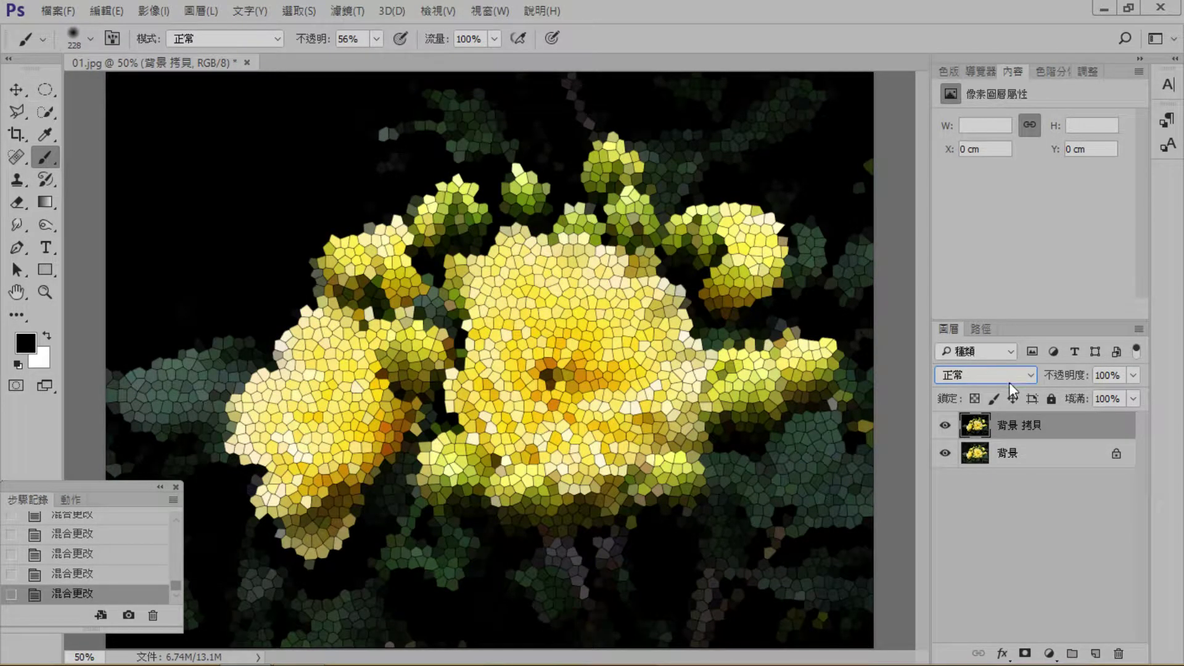
Compare further blend modes on 背景 拷貝, including 色彩增值, 濾色, 線性加亮 (增加) and 柔光, and set it to 覆蓋.
{"action": "scroll", "coordinate": [1009, 382], "scroll_direction": "down", "scroll_amount": 2}
{"action": "scroll", "coordinate": [1007, 386], "scroll_direction": "down", "scroll_amount": 2}
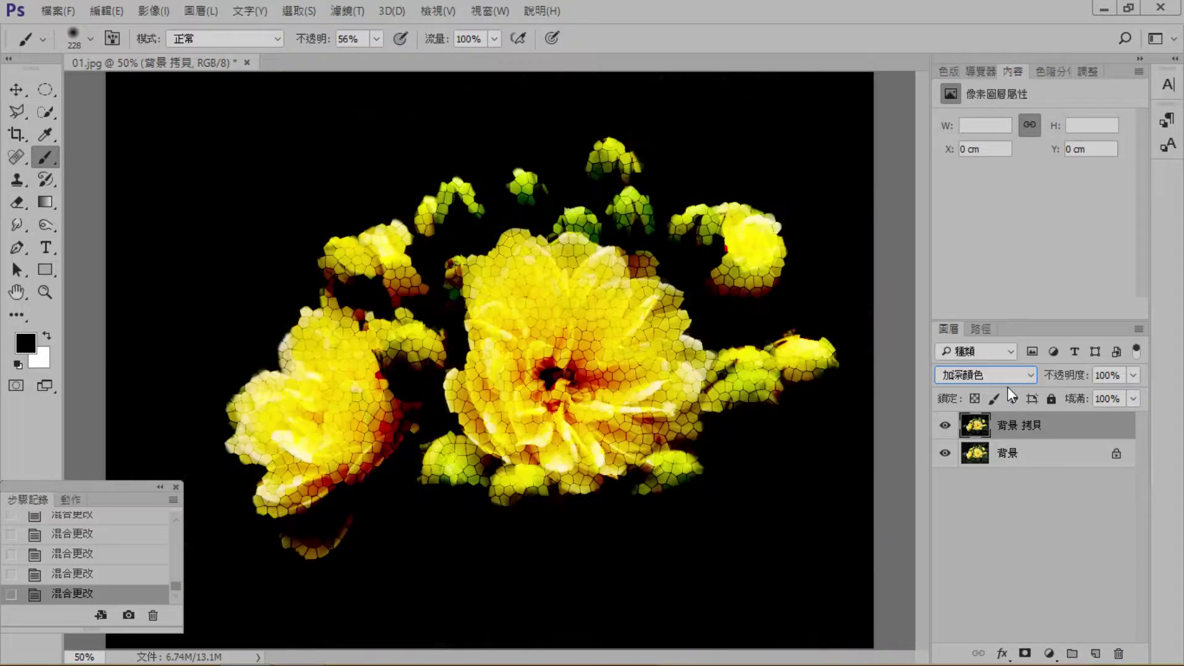
{"action": "scroll", "coordinate": [1007, 386], "scroll_direction": "up", "scroll_amount": 1}
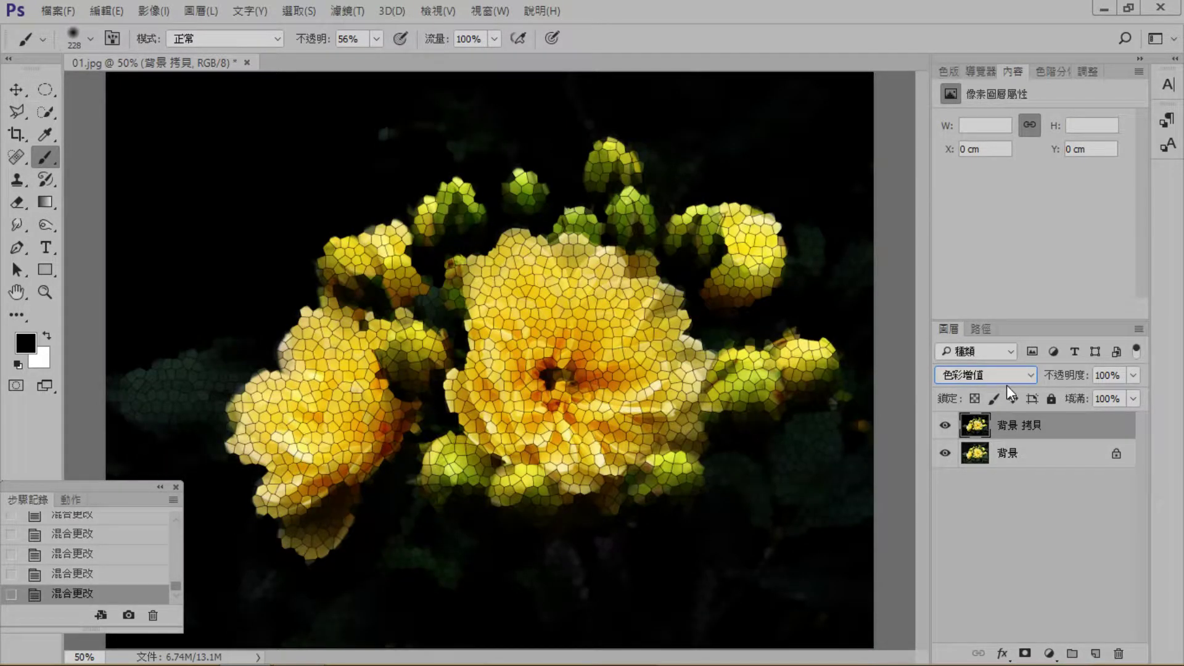
{"action": "scroll", "coordinate": [1006, 385], "scroll_direction": "up", "scroll_amount": 2}
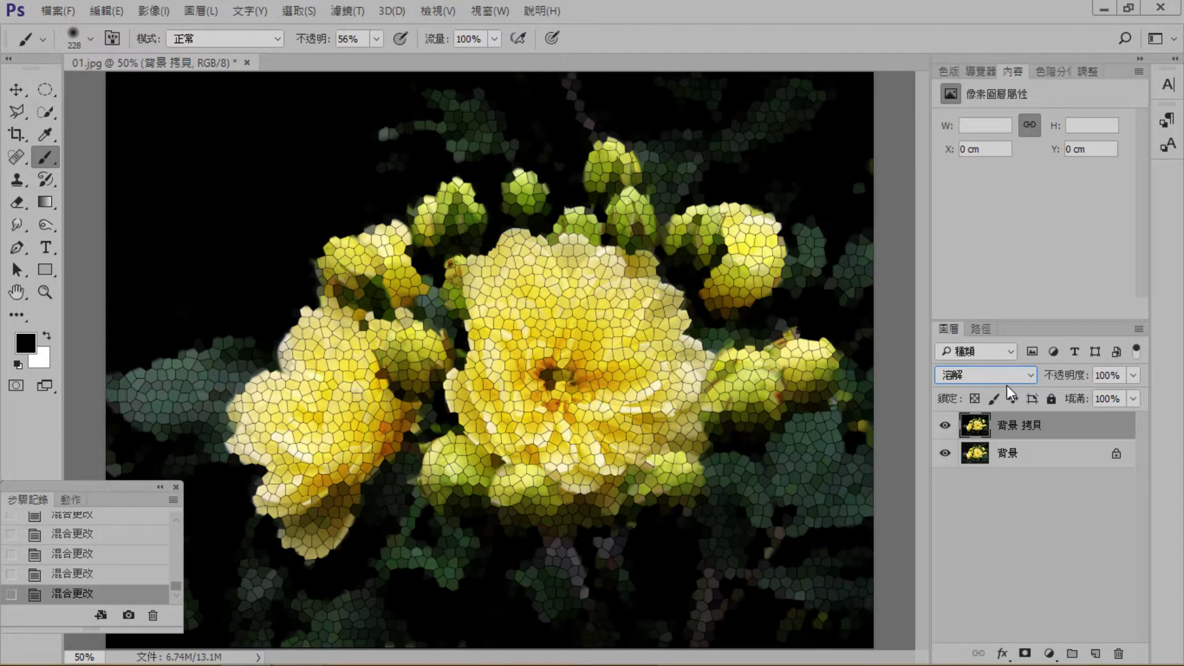
{"action": "scroll", "coordinate": [1006, 384], "scroll_direction": "down", "scroll_amount": 1}
{"action": "scroll", "coordinate": [1010, 379], "scroll_direction": "down", "scroll_amount": 5}
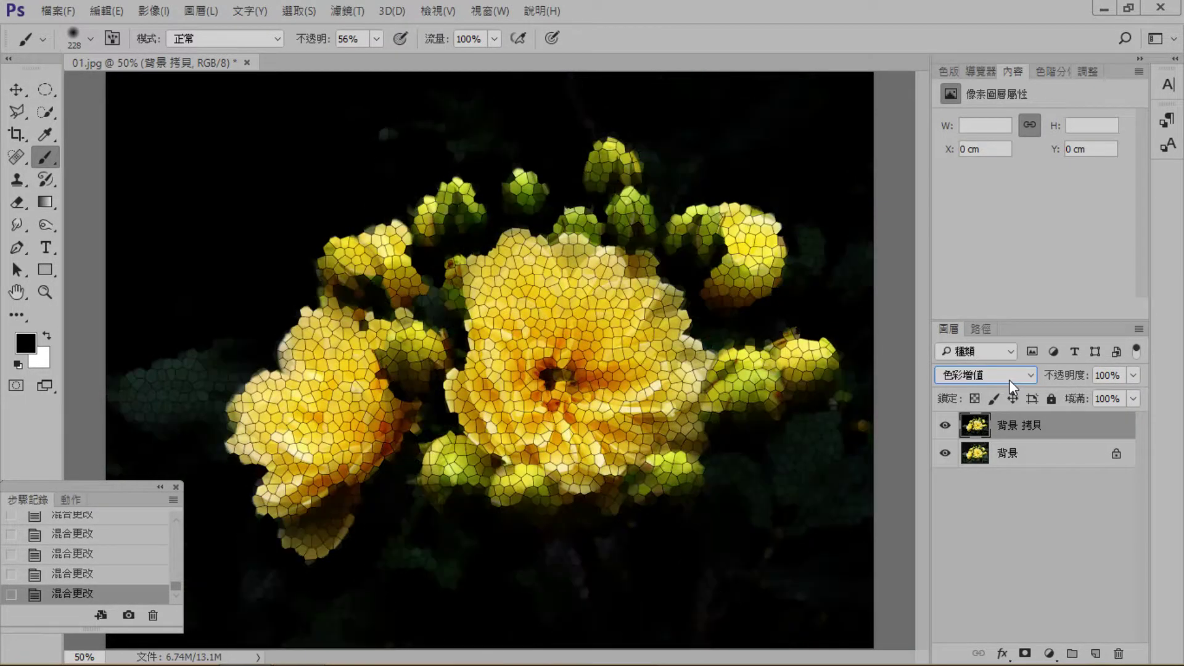
{"action": "scroll", "coordinate": [1008, 380], "scroll_direction": "down", "scroll_amount": 1}
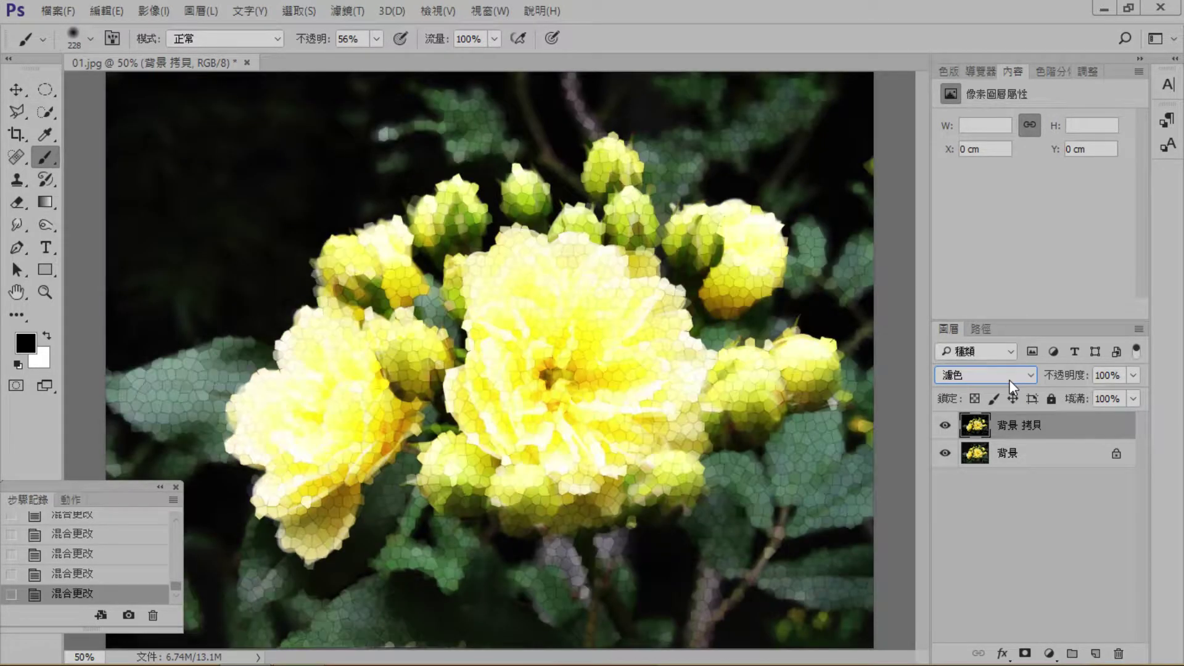
{"action": "scroll", "coordinate": [1008, 379], "scroll_direction": "down", "scroll_amount": 1}
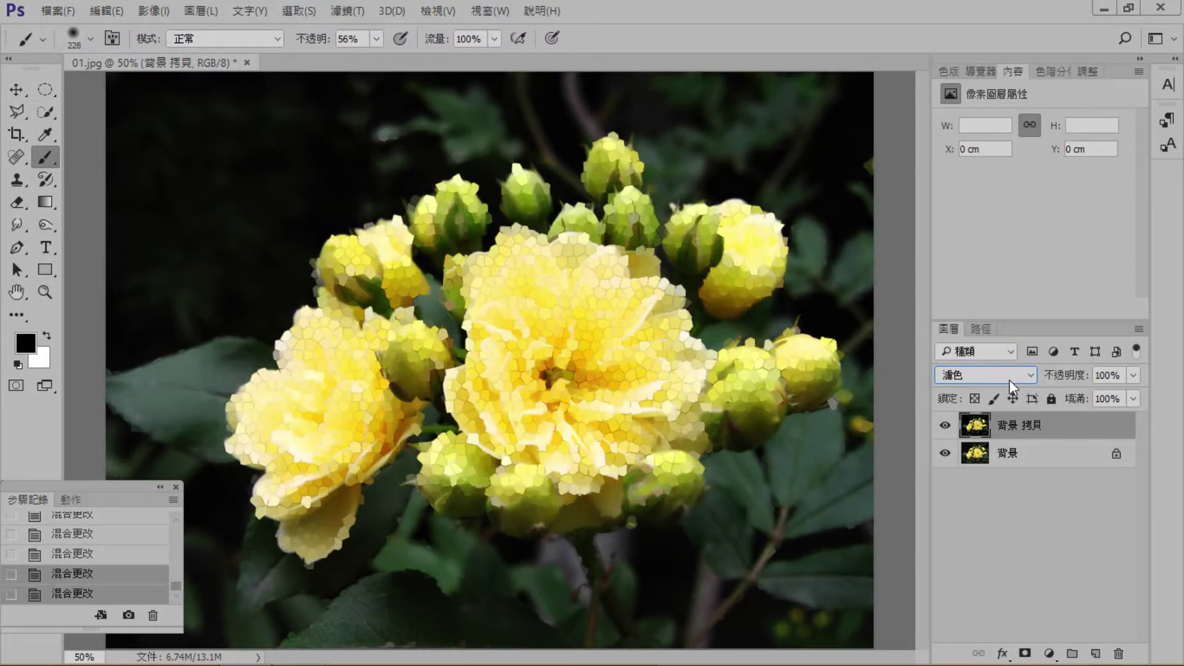
{"action": "scroll", "coordinate": [1008, 379], "scroll_direction": "down", "scroll_amount": 1}
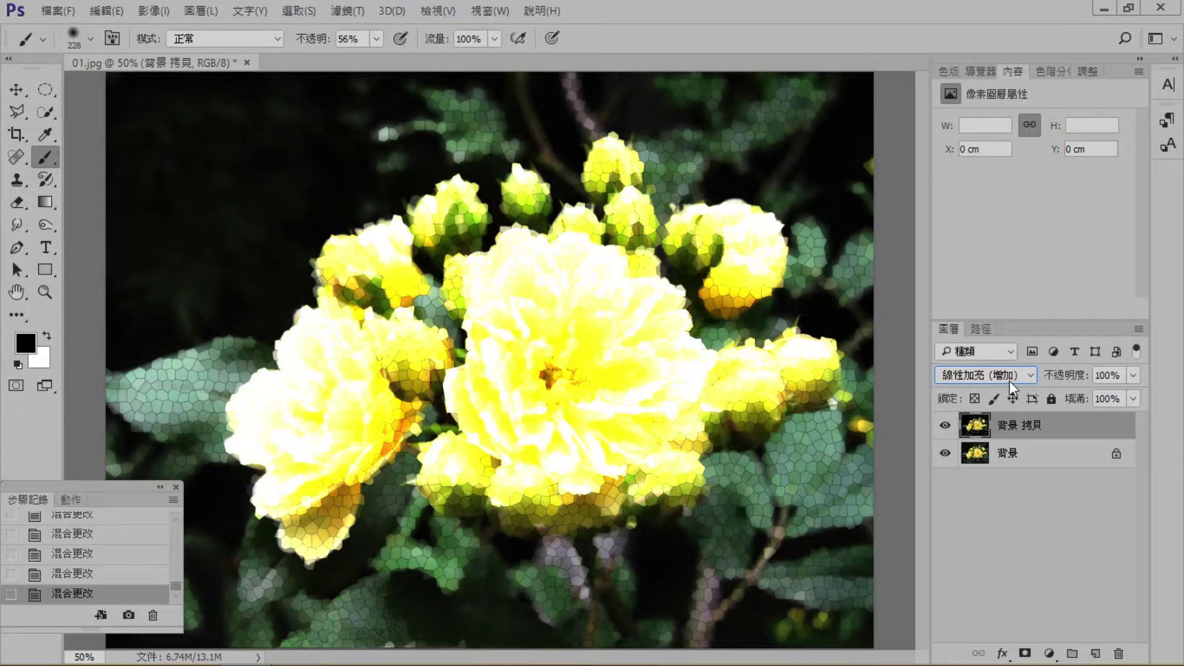
{"action": "scroll", "coordinate": [1008, 380], "scroll_direction": "down", "scroll_amount": 3}
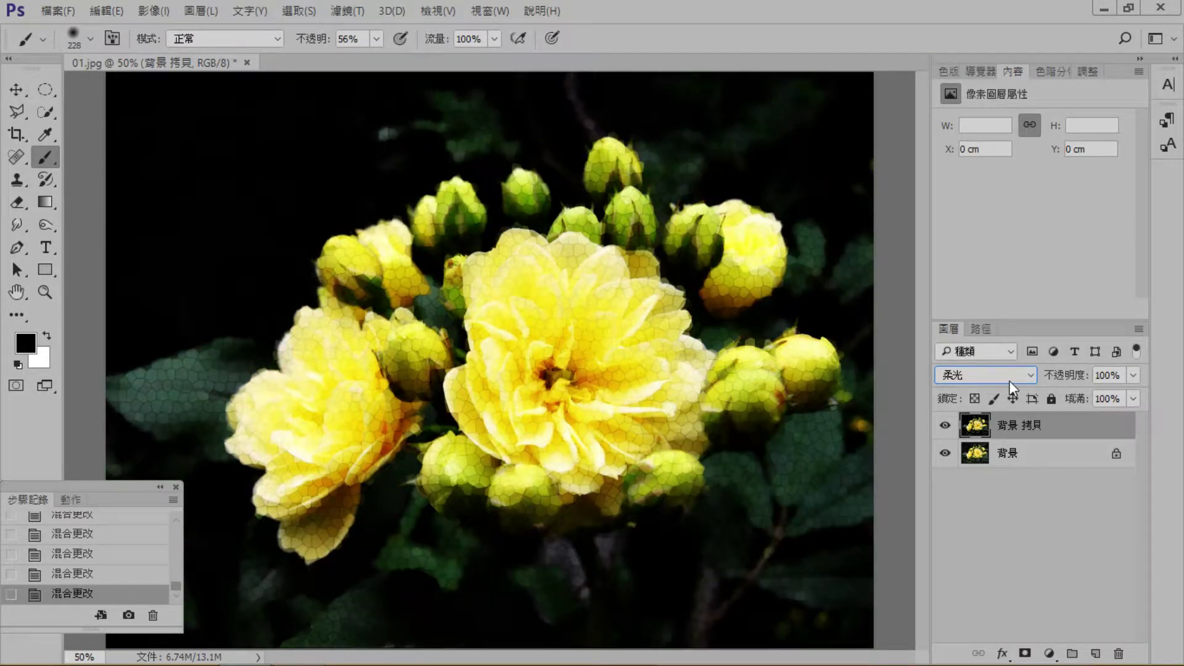
{"action": "scroll", "coordinate": [1008, 380], "scroll_direction": "up", "scroll_amount": 1}
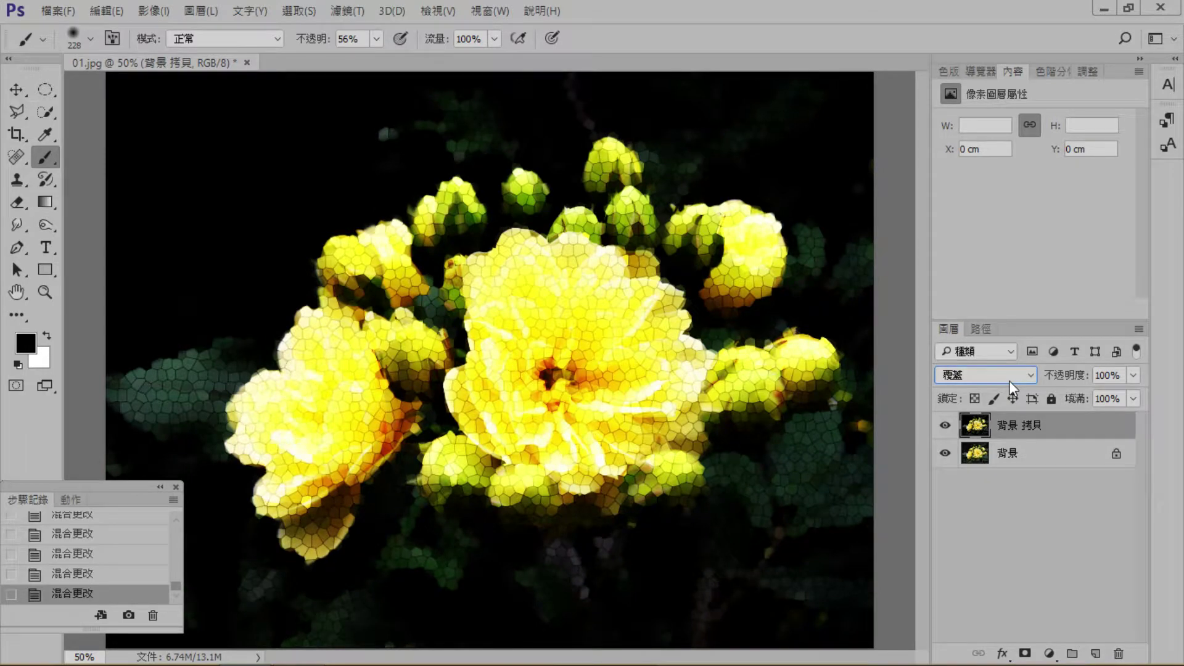
Lower the 不透明度 of the 背景 拷貝 layer to 51%.
{"action": "left_click", "coordinate": [1132, 376]}
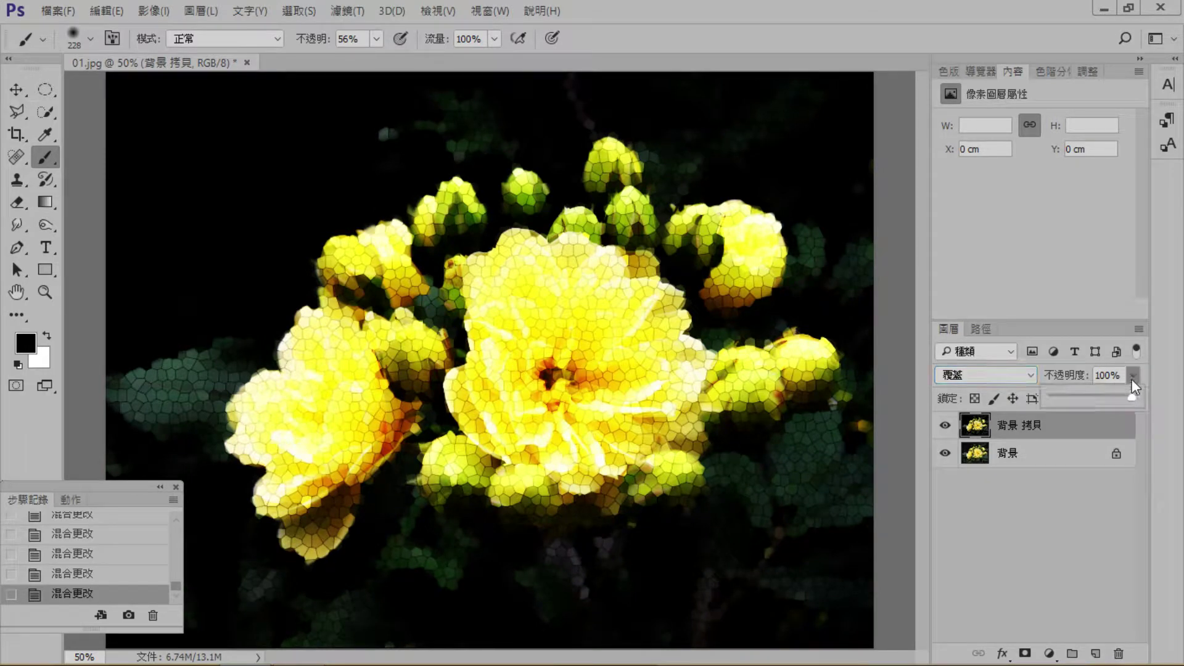
{"action": "mouse_move", "coordinate": [1106, 401]}
{"action": "left_mouse_down"}
{"action": "mouse_move", "coordinate": [1072, 405]}
{"action": "mouse_move", "coordinate": [1094, 406]}
{"action": "left_mouse_up"}
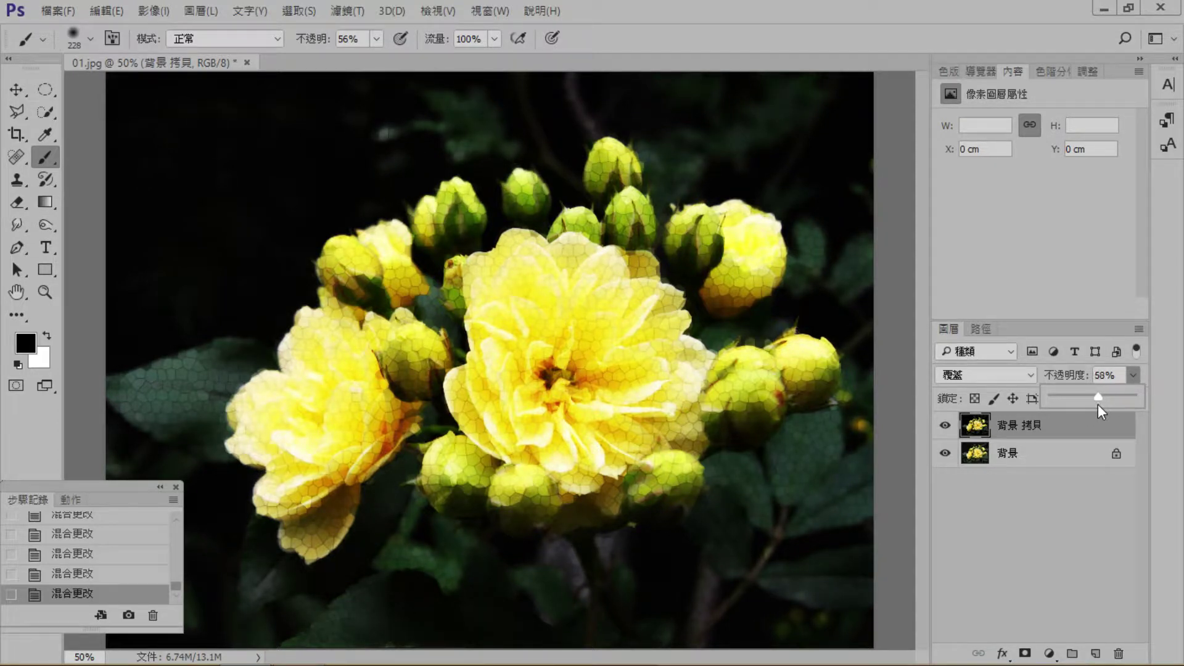
{"action": "left_click_drag", "start_coordinate": [1093, 406], "coordinate": [1093, 405]}
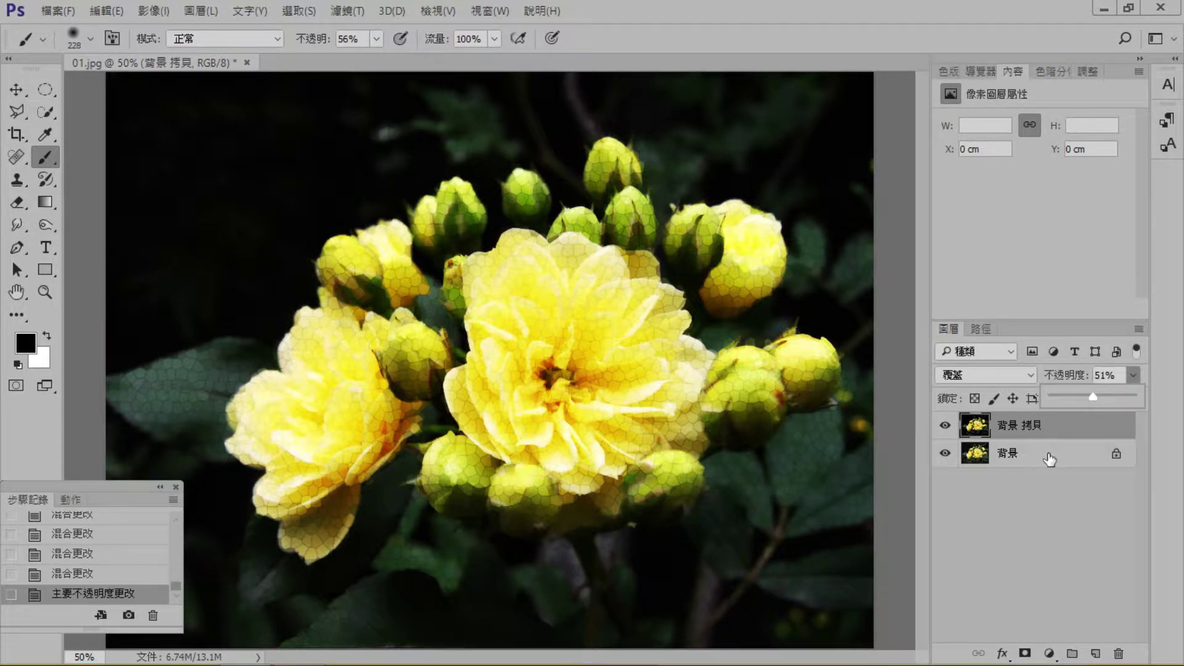
Duplicate the 背景 layer and, with 背景 拷貝 temporarily hidden, apply the 玻璃效果 filter from the 扭曲 group to the duplicate with 扭曲 5 and 平滑度 3.
{"action": "left_click_drag", "start_coordinate": [1049, 460], "coordinate": [1095, 653]}
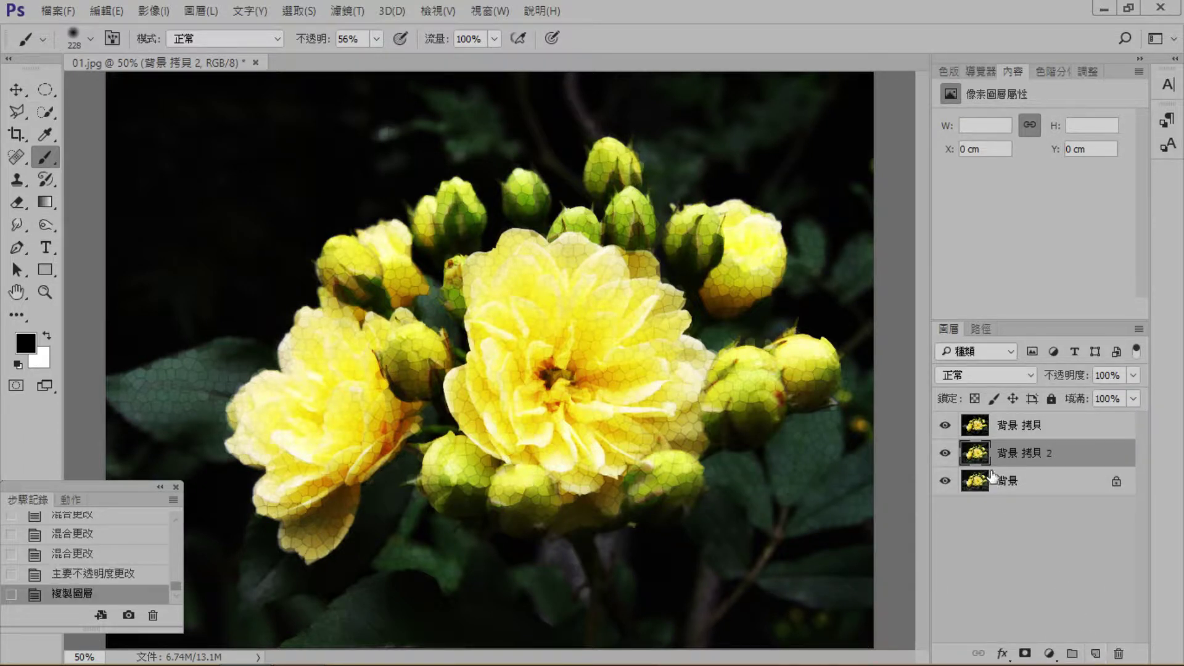
{"action": "left_click", "coordinate": [944, 425]}
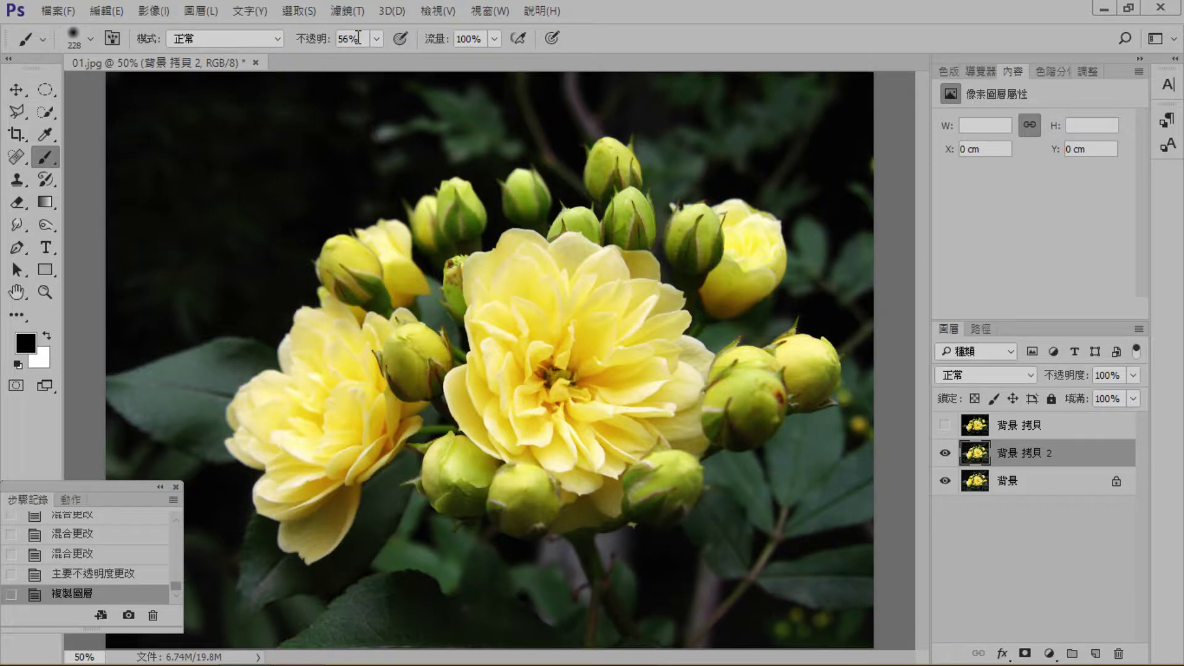
{"action": "left_click", "coordinate": [347, 13]}
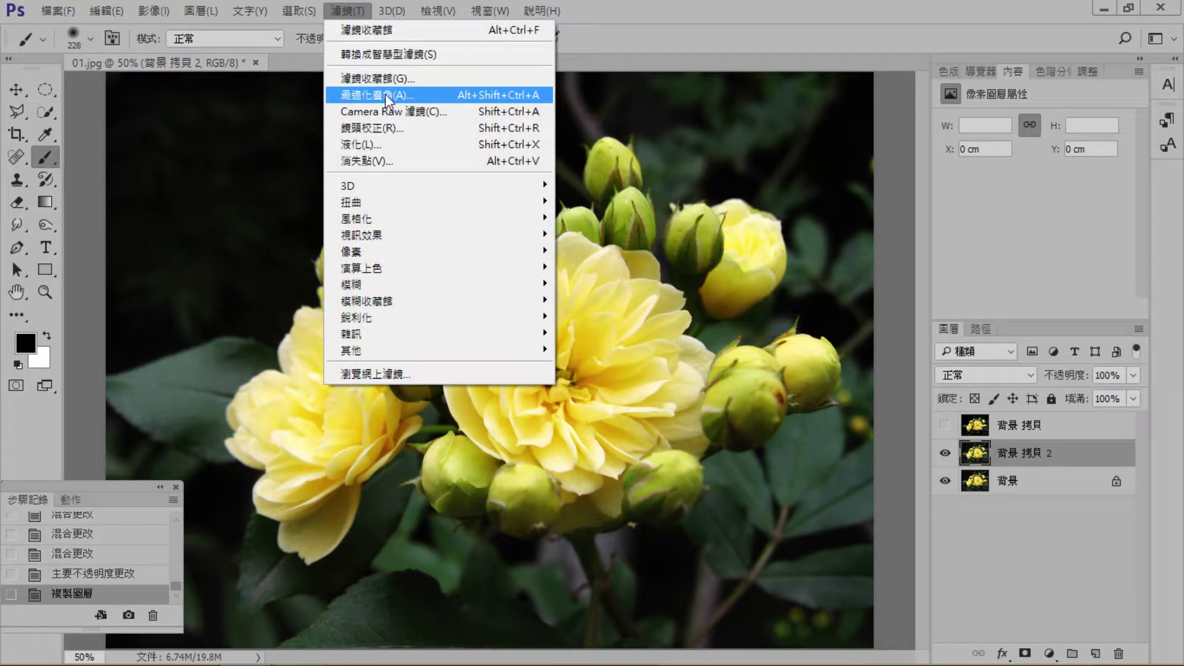
{"action": "left_click", "coordinate": [381, 78]}
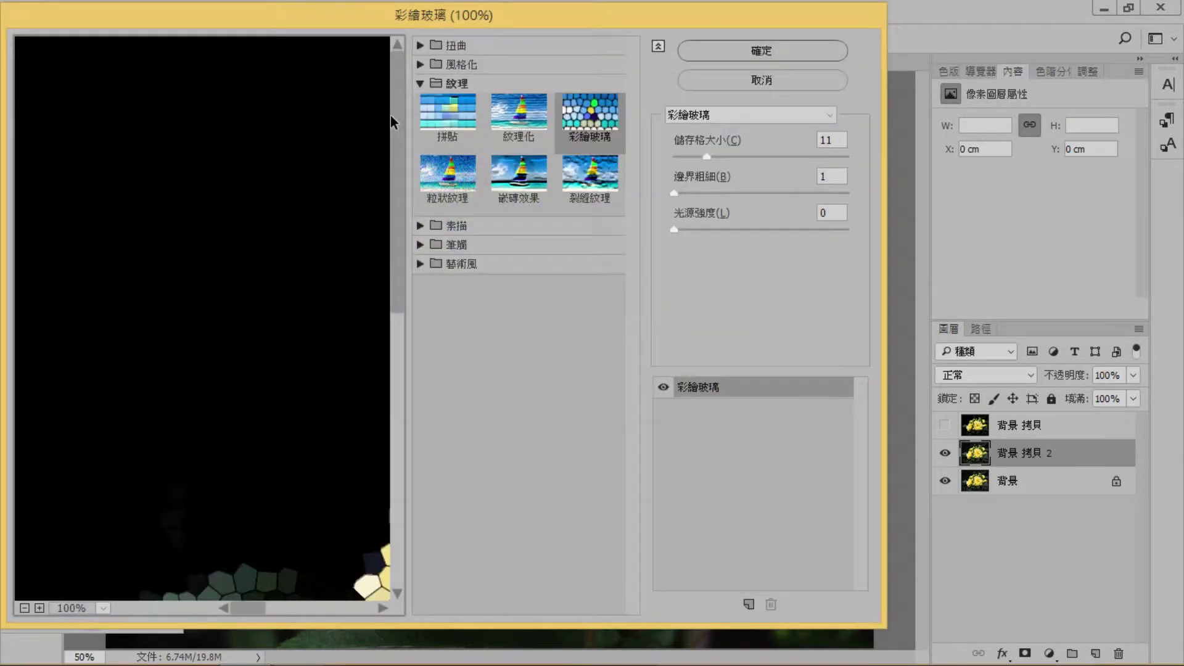
{"action": "left_click", "coordinate": [453, 47]}
{"action": "left_click", "coordinate": [448, 74]}
{"action": "left_click", "coordinate": [764, 50]}
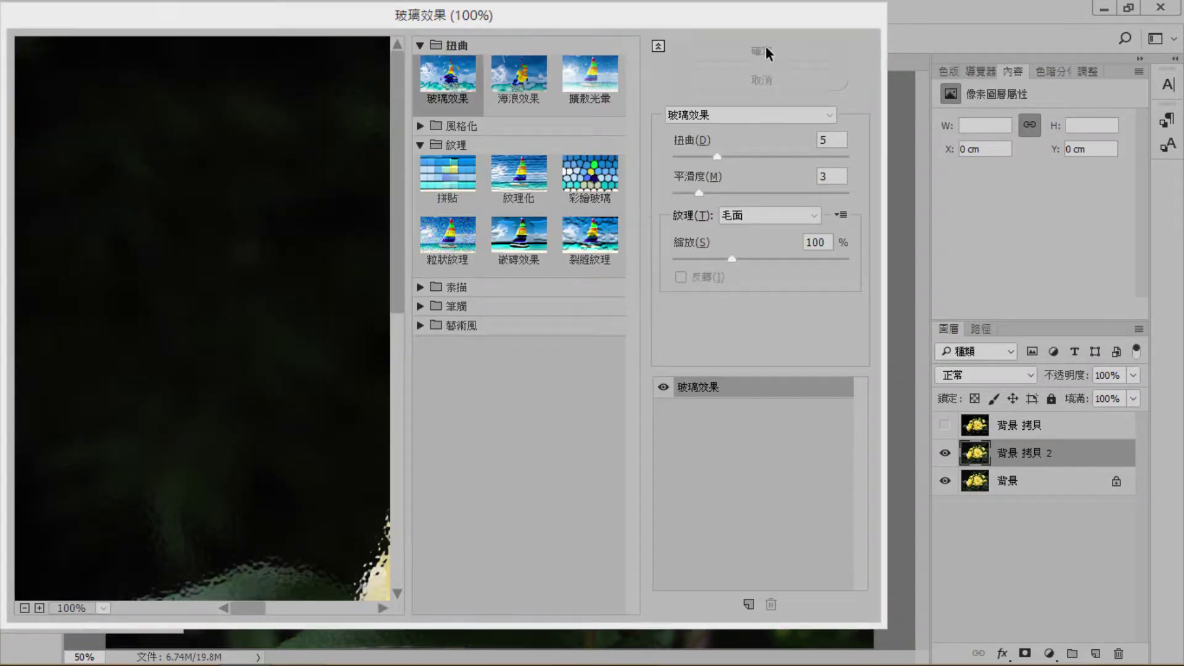
{"action": "left_click", "coordinate": [944, 425]}
{"action": "left_click", "coordinate": [1007, 428]}
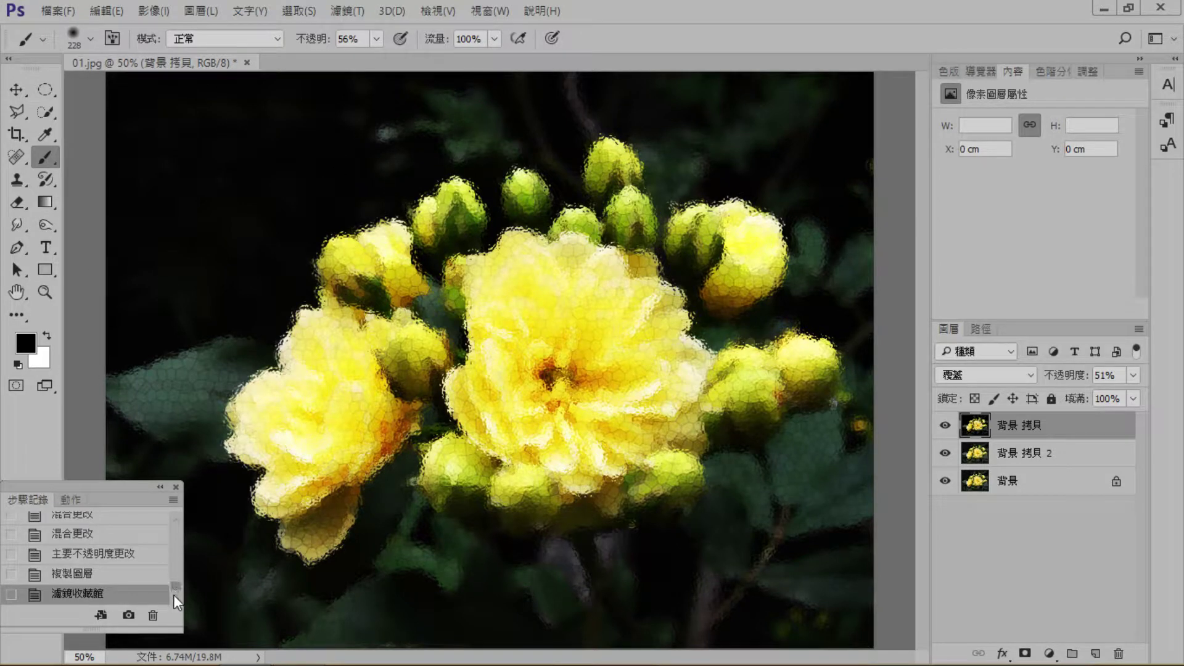
Restore the photo to its original 01.jpg history snapshot, discarding the blended glass effect layers.
{"action": "left_click_drag", "start_coordinate": [179, 587], "coordinate": [173, 510]}
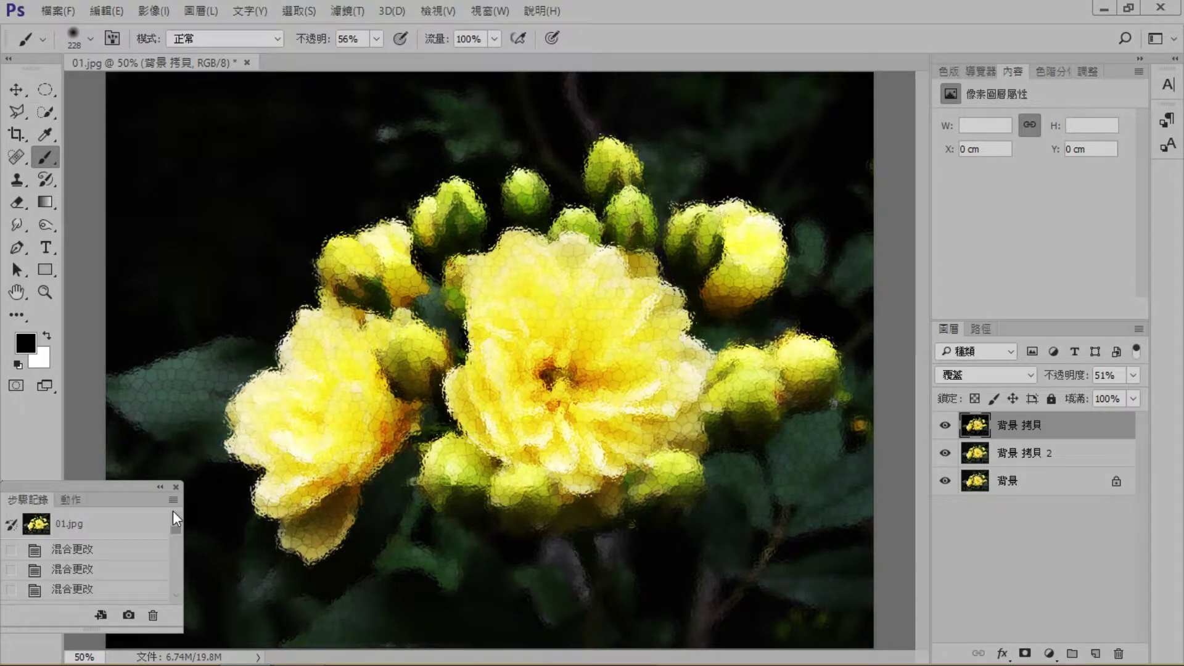
{"action": "left_click", "coordinate": [138, 525]}
Try the 鉻黃 filter from the 素描 group on 背景 with 細部 4 and 平滑度 7, and revert to the original photo.
{"action": "left_click", "coordinate": [348, 12]}
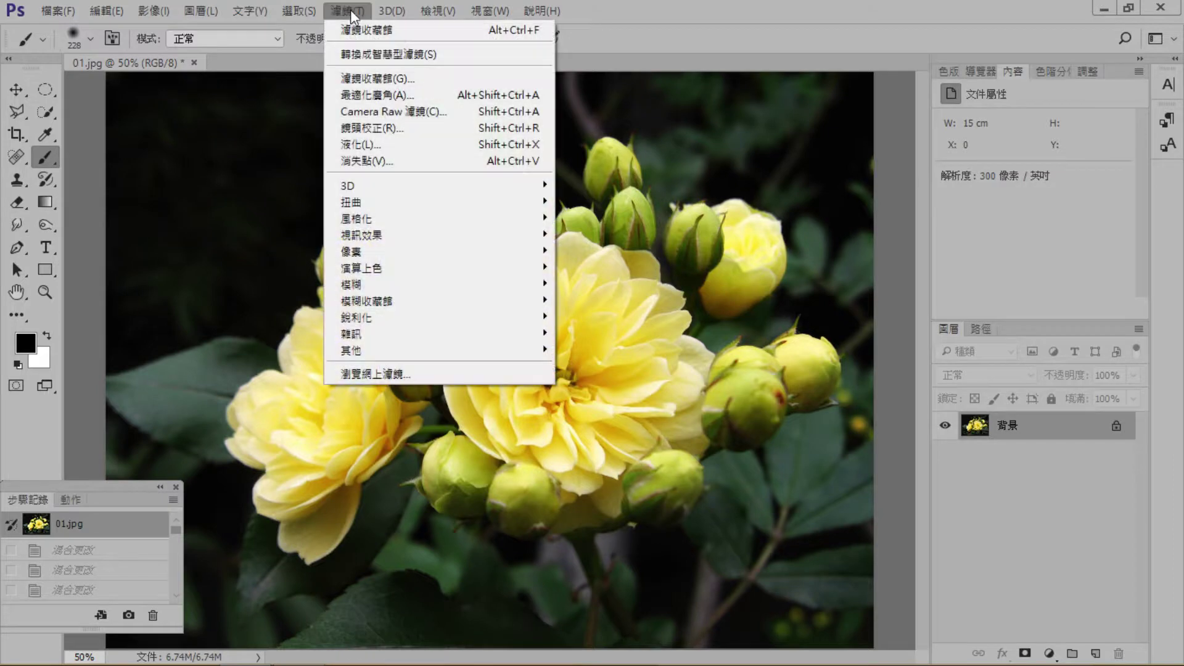
{"action": "left_click", "coordinate": [373, 75]}
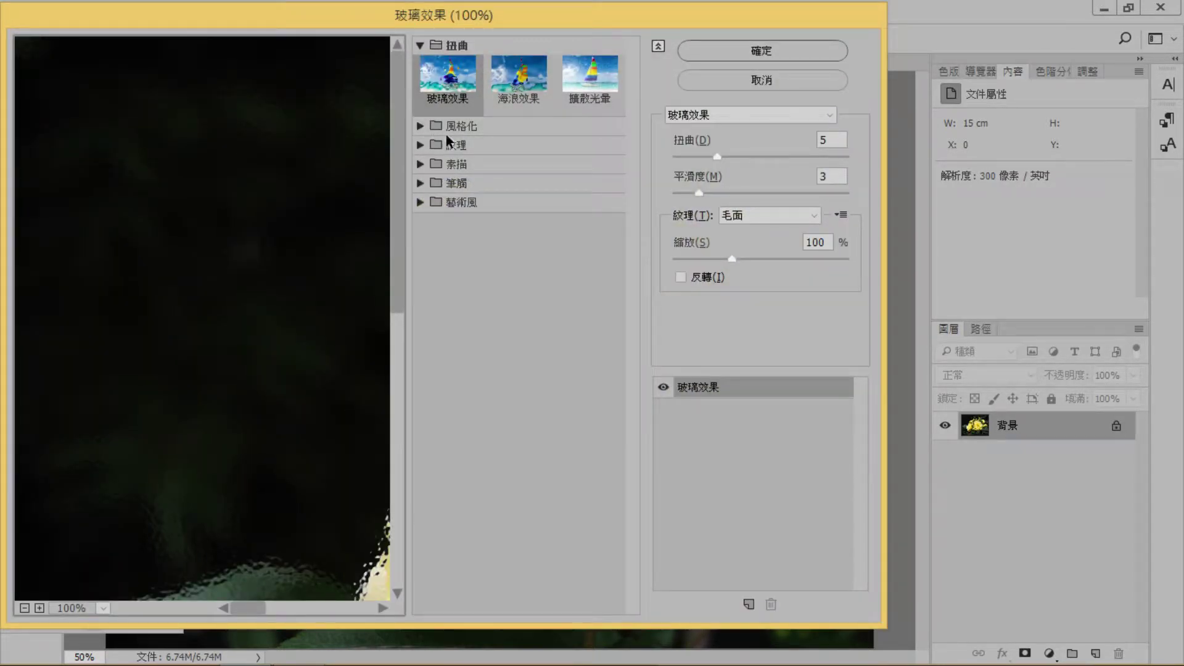
{"action": "left_click", "coordinate": [420, 127]}
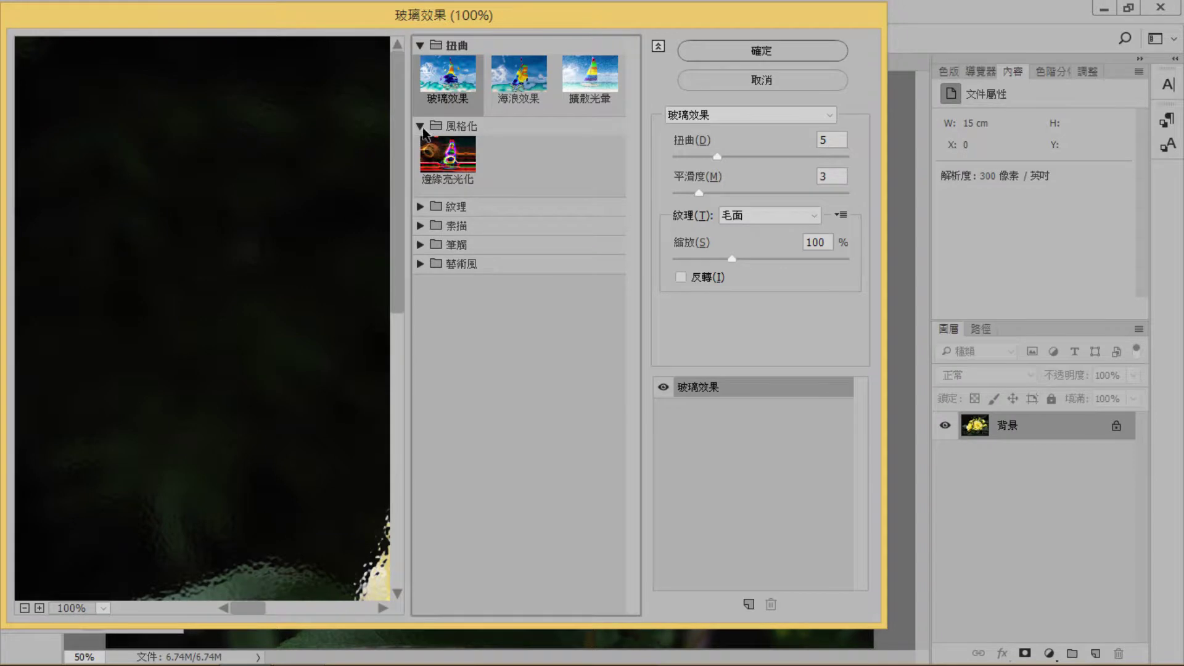
{"action": "left_click", "coordinate": [421, 208]}
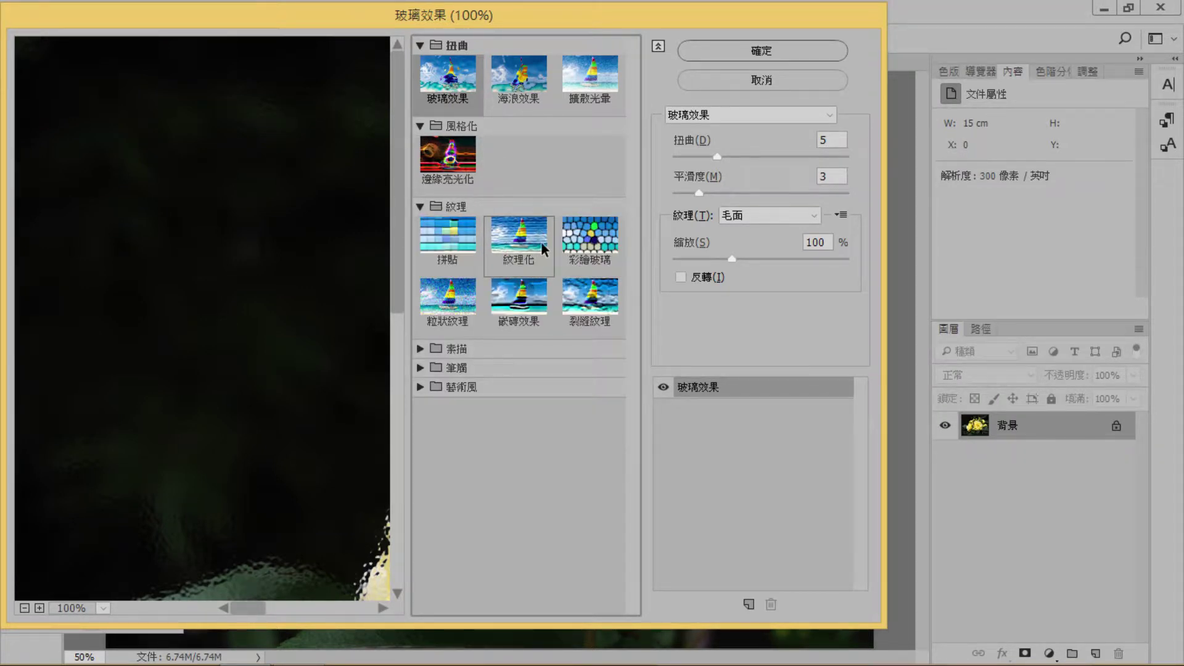
{"action": "left_click", "coordinate": [420, 349]}
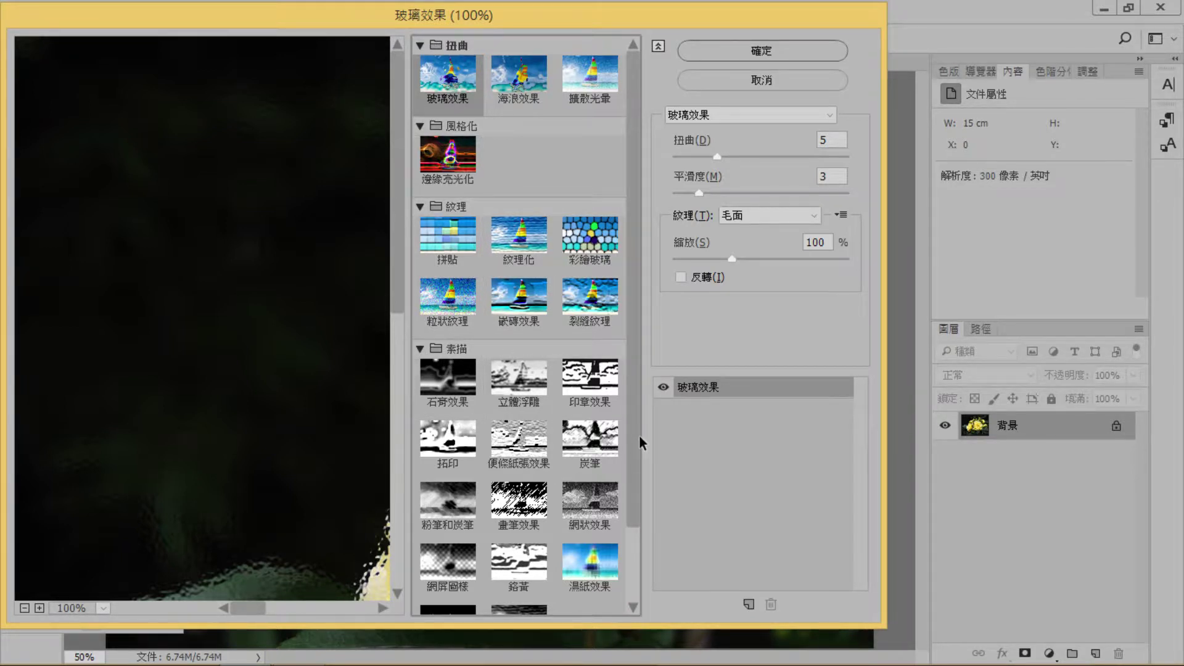
{"action": "left_click_drag", "start_coordinate": [641, 438], "coordinate": [653, 515]}
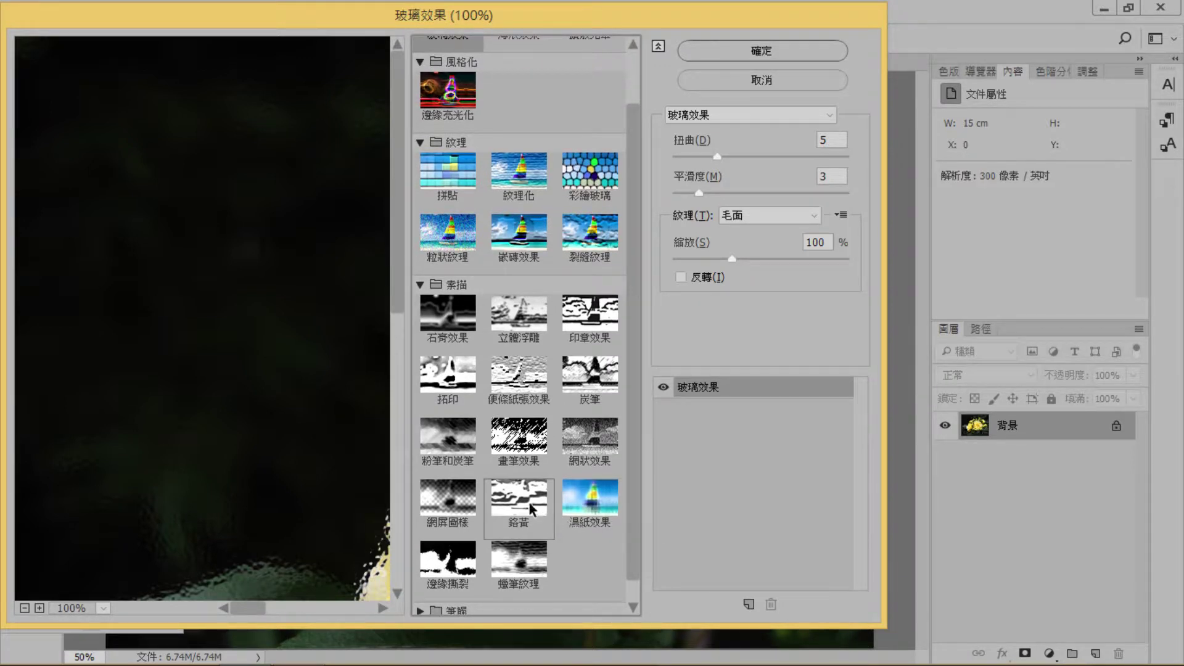
{"action": "left_click", "coordinate": [545, 509]}
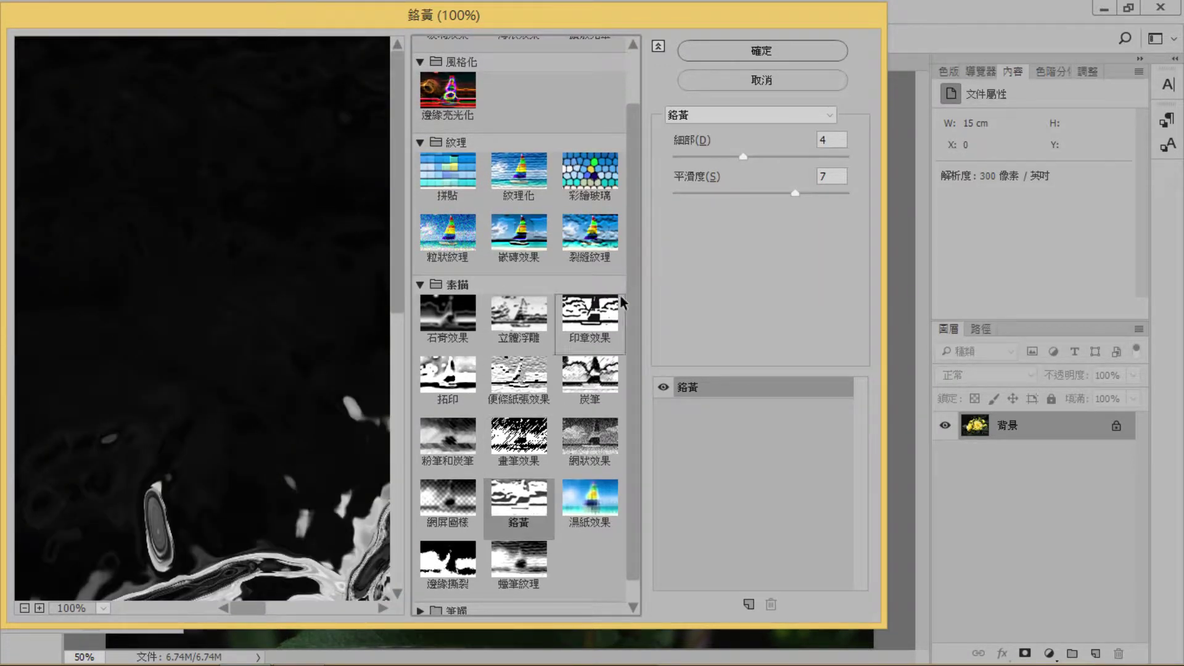
{"action": "left_click_drag", "start_coordinate": [398, 268], "coordinate": [405, 447]}
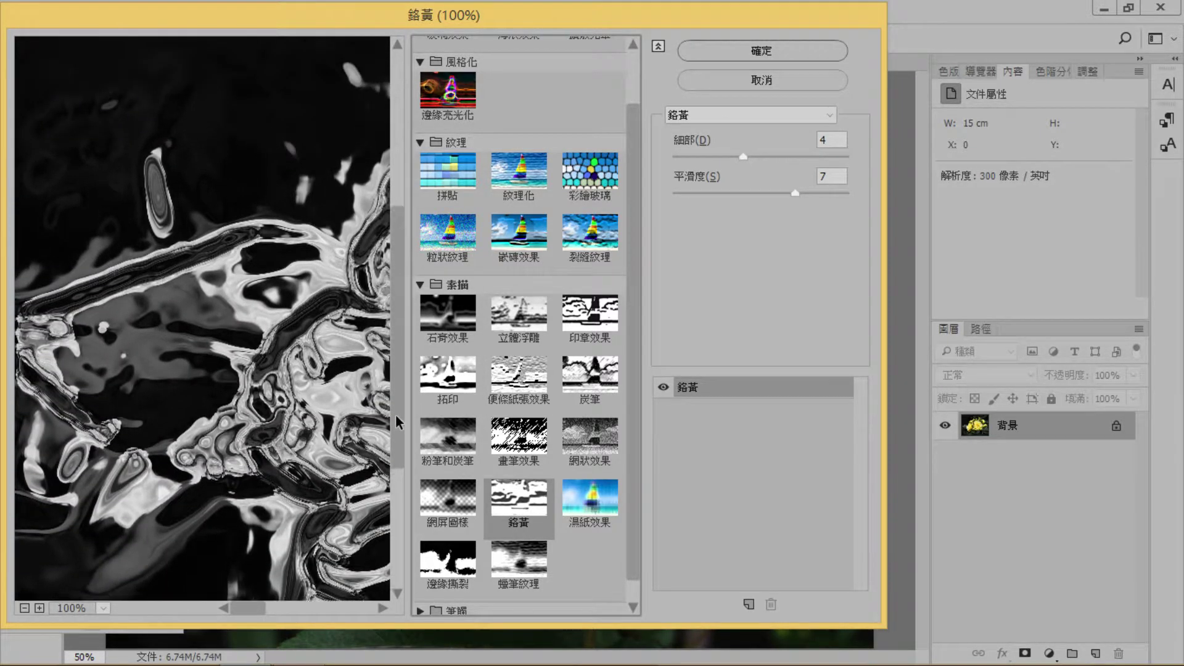
{"action": "left_click", "coordinate": [754, 52]}
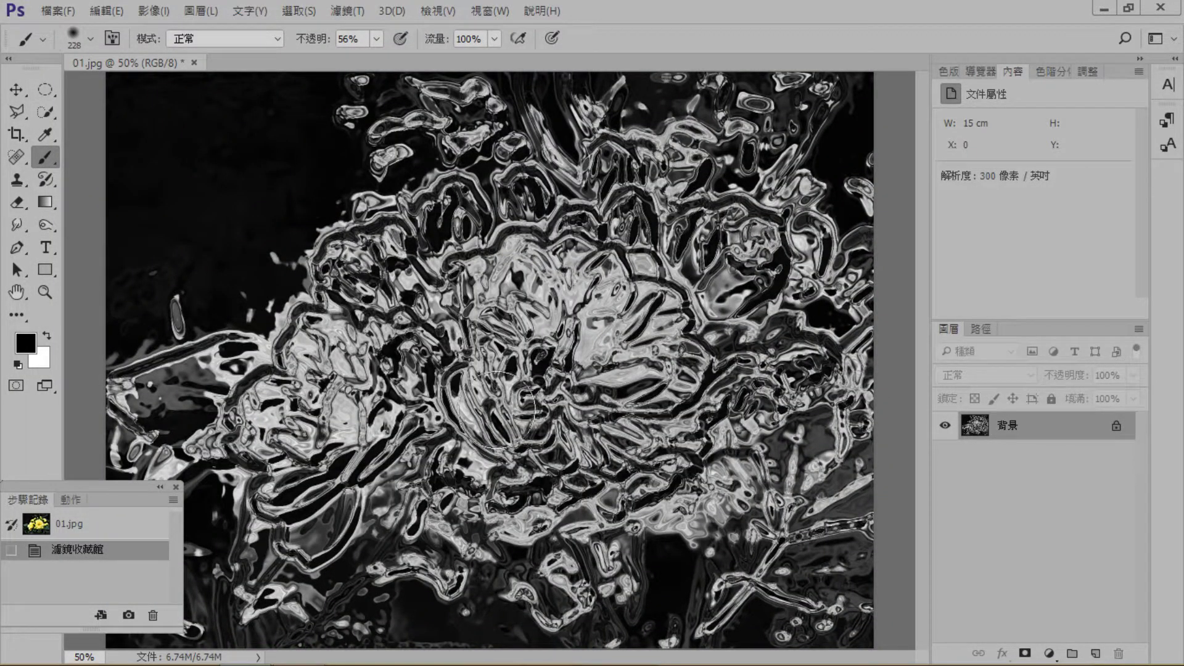
{"action": "left_click", "coordinate": [139, 525]}
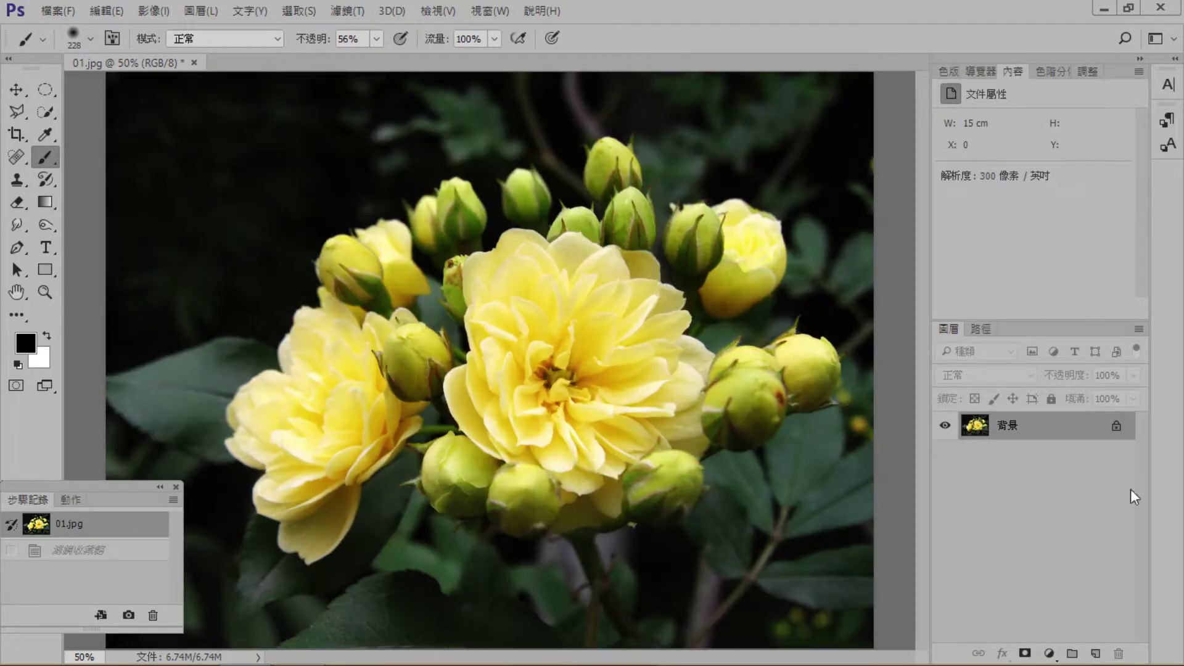
Duplicate the 背景 layer and apply the 鉻黃 filter to the duplicate with 細部 4 and 平滑度 7.
{"action": "left_click_drag", "start_coordinate": [1084, 439], "coordinate": [1094, 655]}
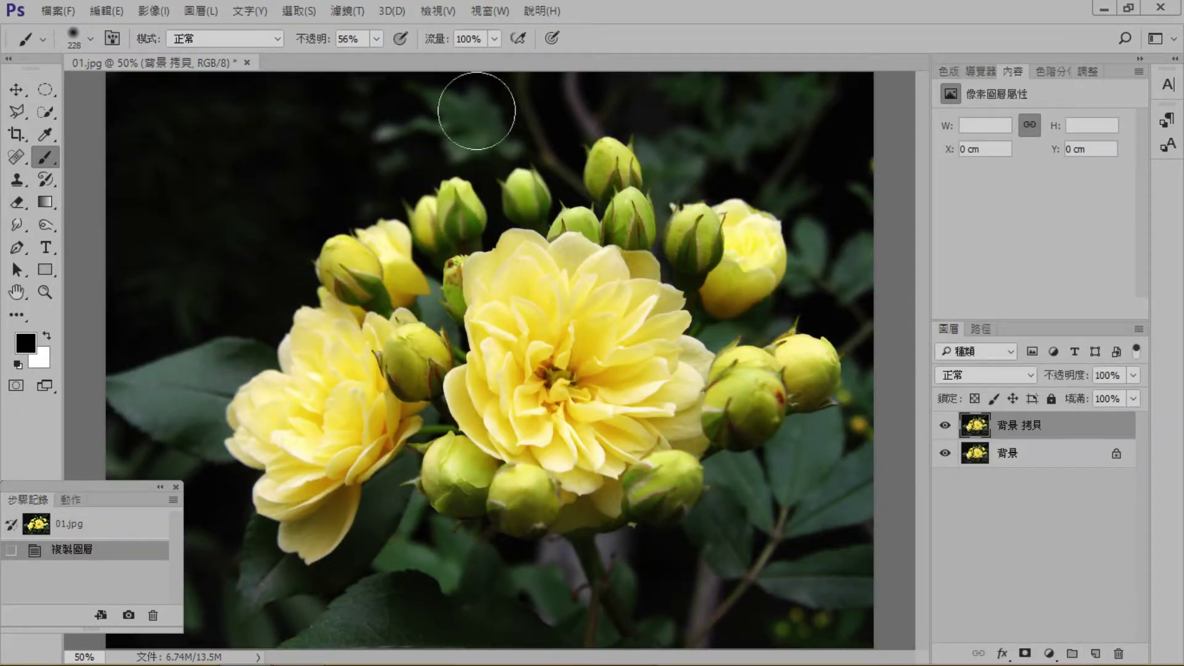
{"action": "left_click", "coordinate": [348, 13]}
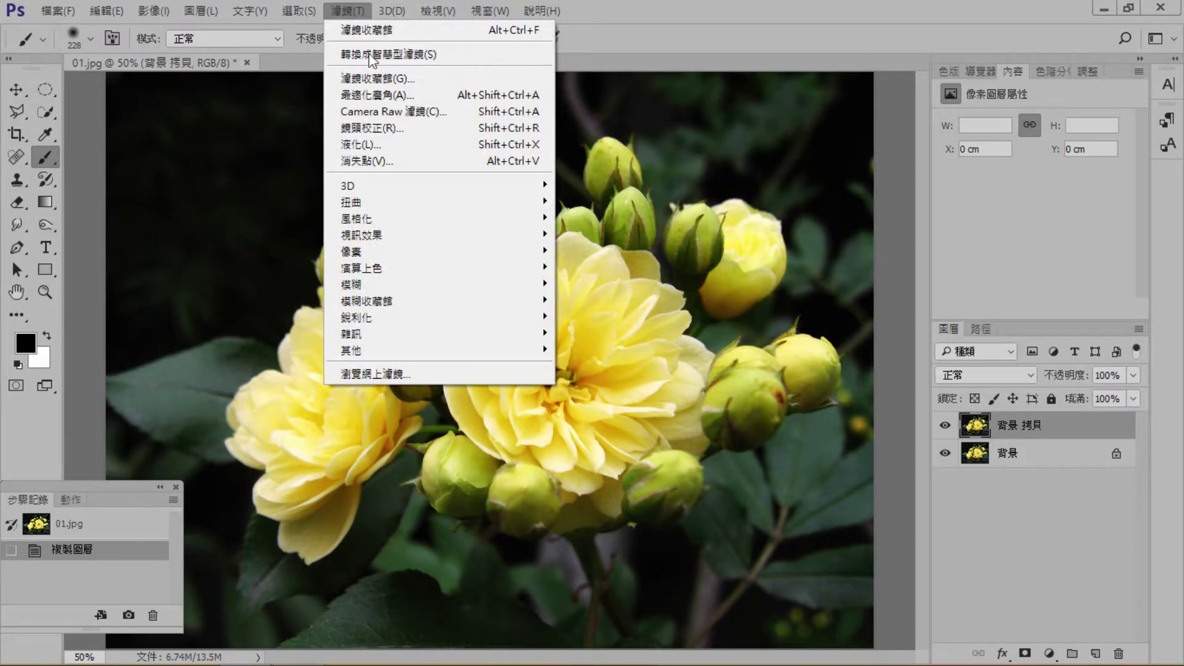
{"action": "left_click", "coordinate": [394, 79]}
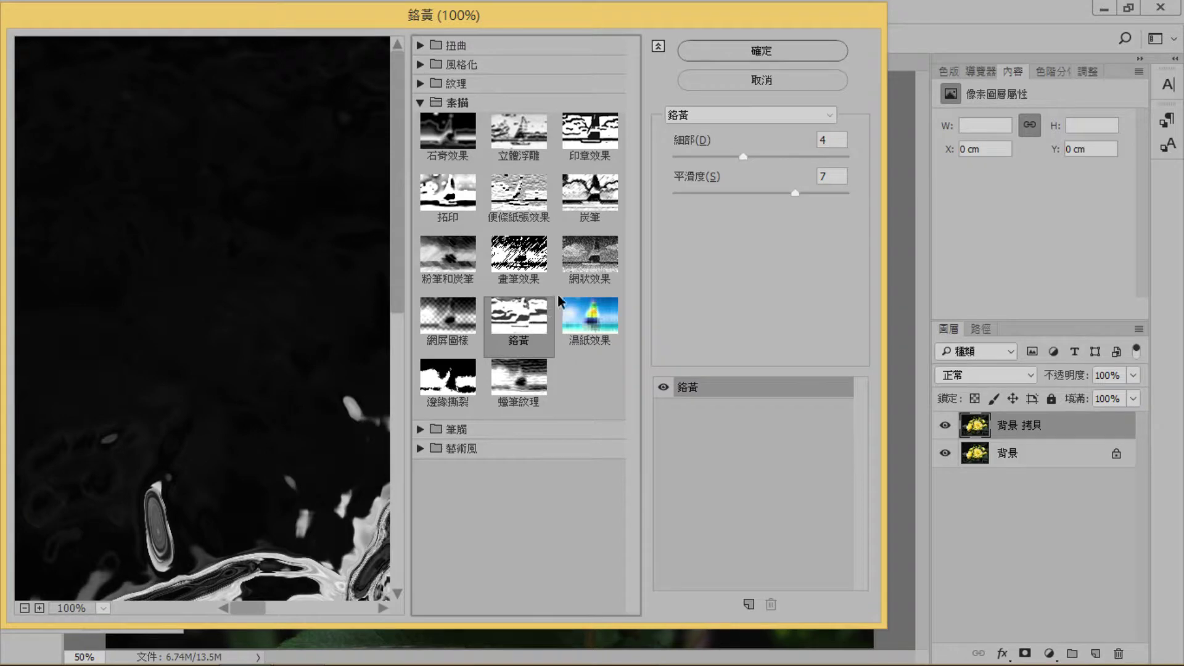
{"action": "left_click", "coordinate": [761, 53]}
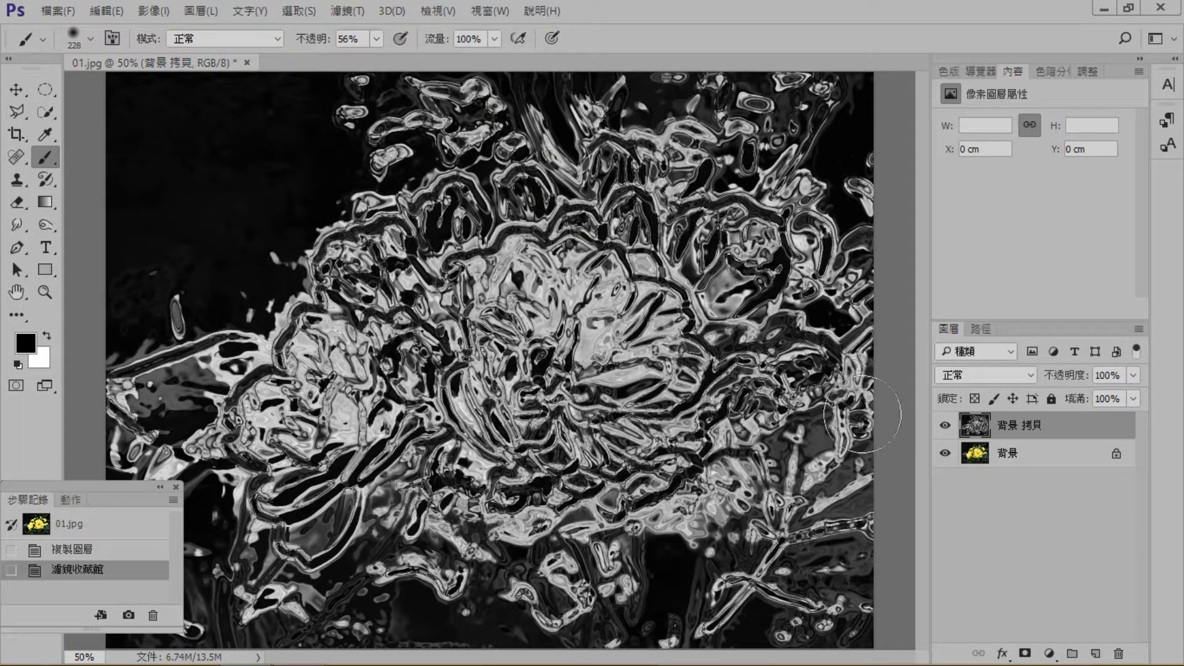
Blend the 鉻黃 layer with the original using 濾色, examine it up close, and switch the blend mode to 變亮.
{"action": "left_click", "coordinate": [1026, 373]}
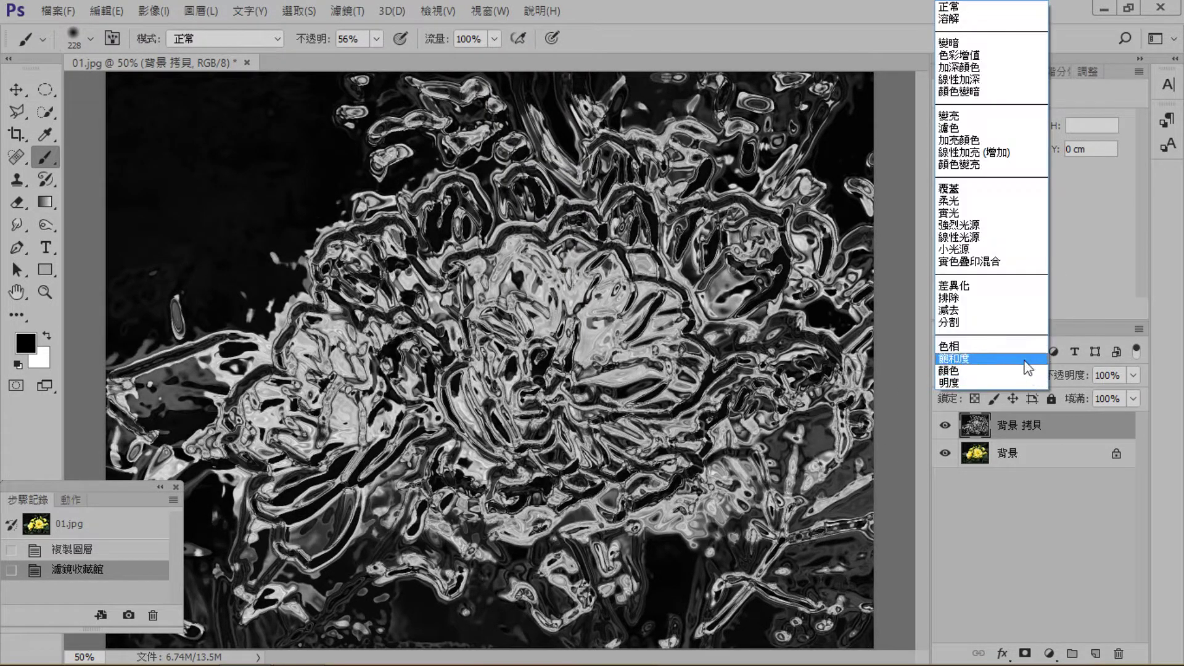
{"action": "left_click", "coordinate": [1000, 128]}
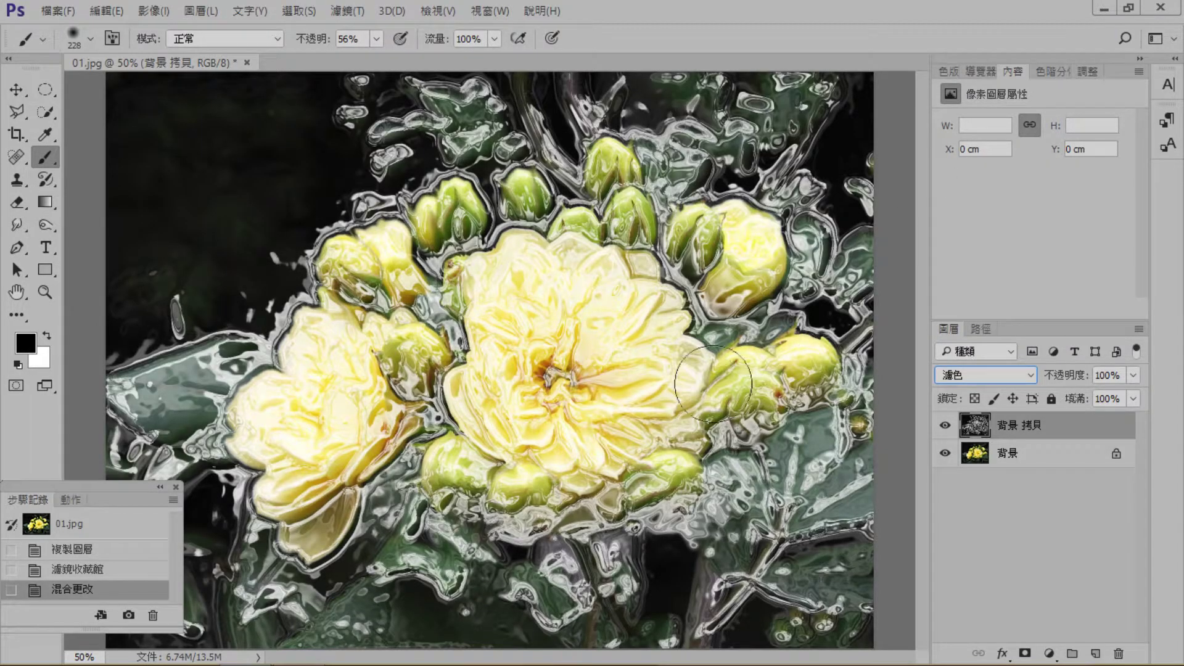
{"action": "key", "text": "ctrl+plus"}
{"action": "key", "text": "ctrl+plus"}
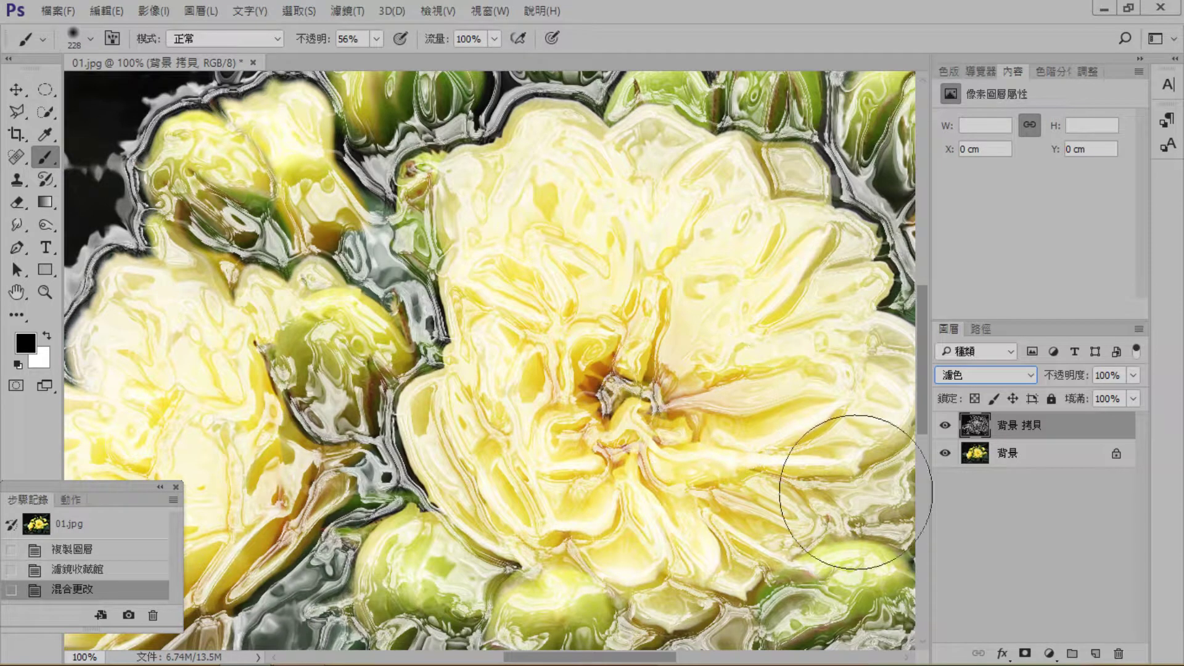
{"action": "left_click", "coordinate": [1014, 375]}
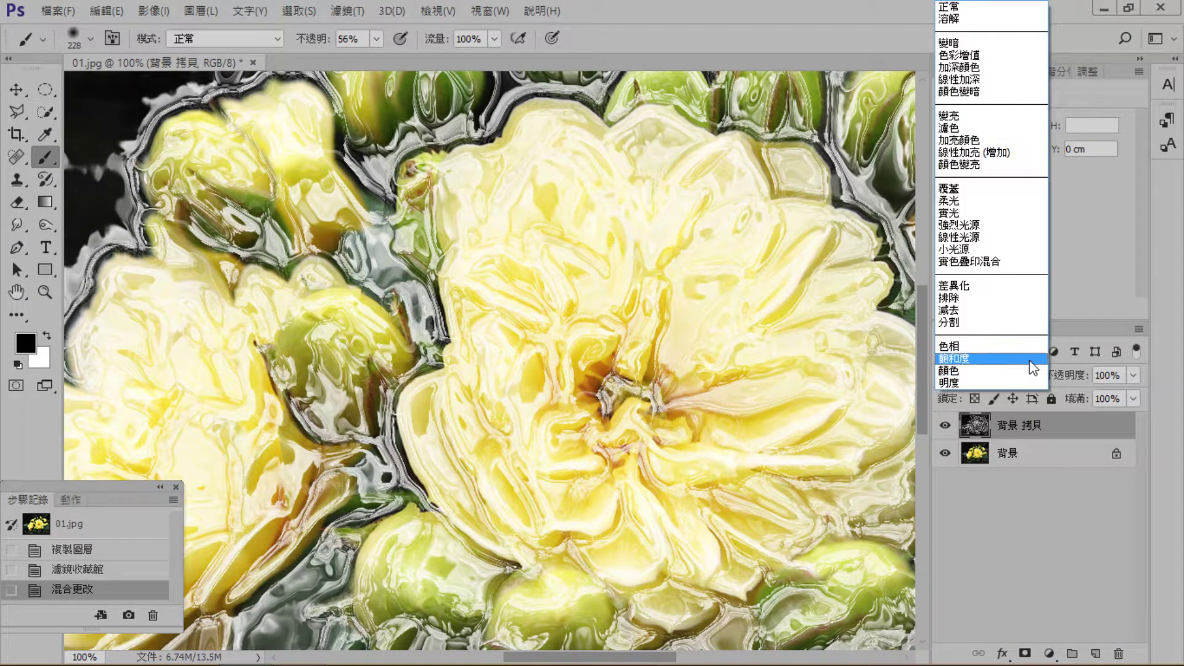
{"action": "left_click", "coordinate": [975, 117]}
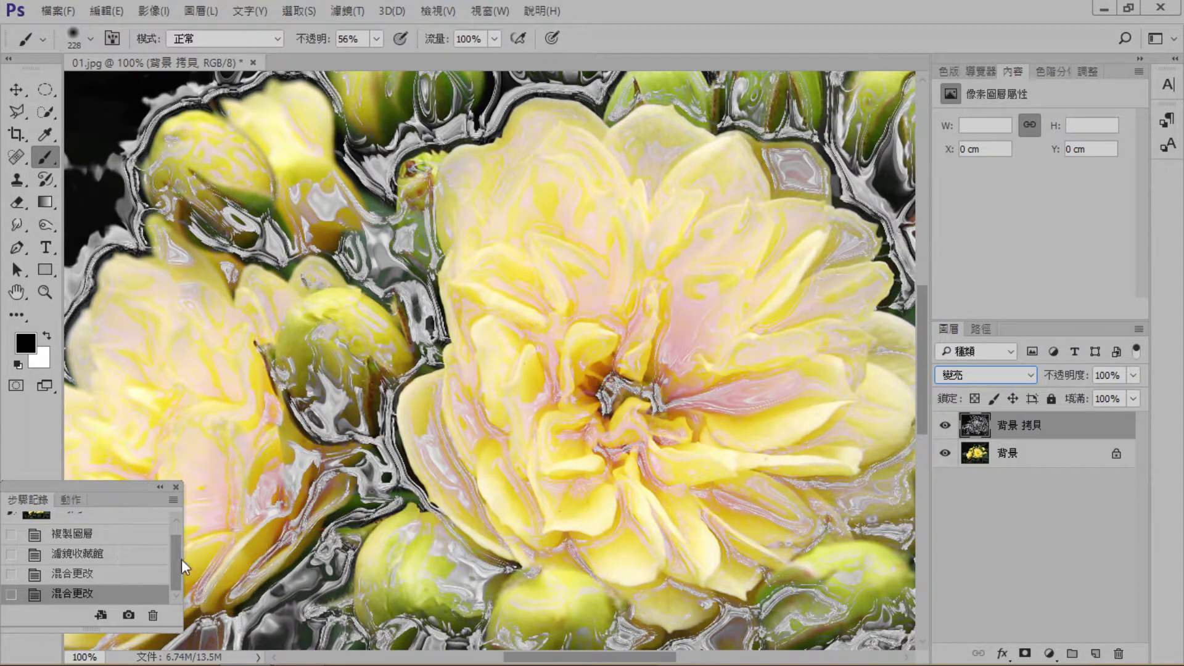
Discard the 鉻黃 layer by returning the image to the 01.jpg snapshot.
{"action": "left_click_drag", "start_coordinate": [174, 567], "coordinate": [175, 531]}
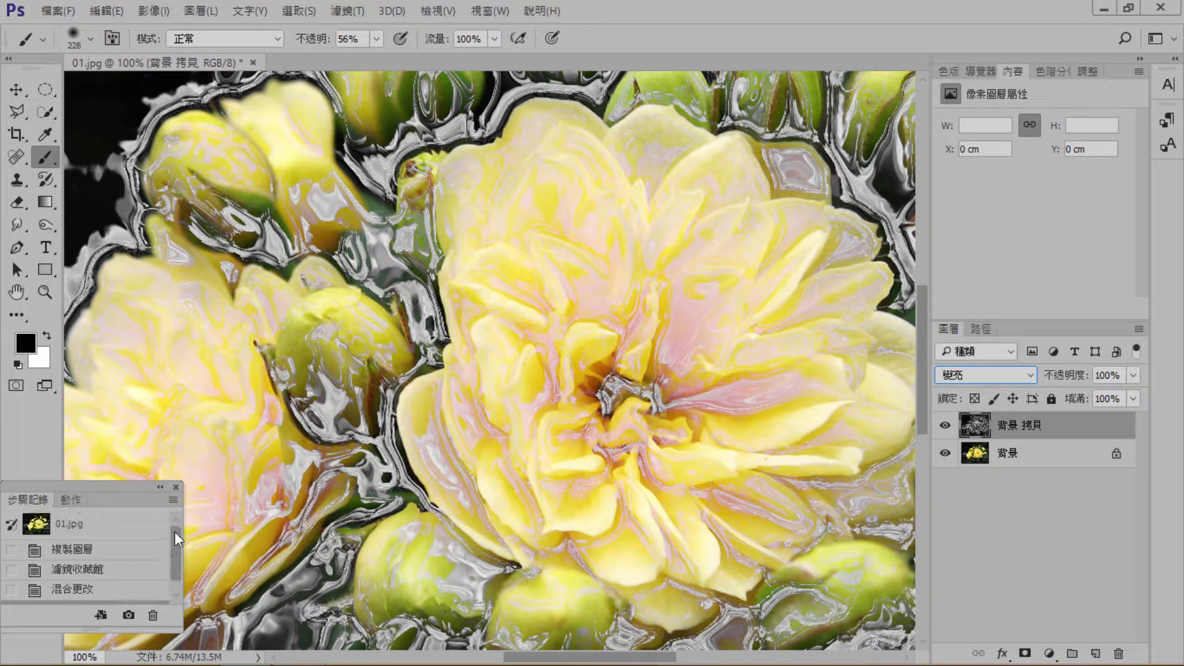
{"action": "left_click", "coordinate": [139, 525]}
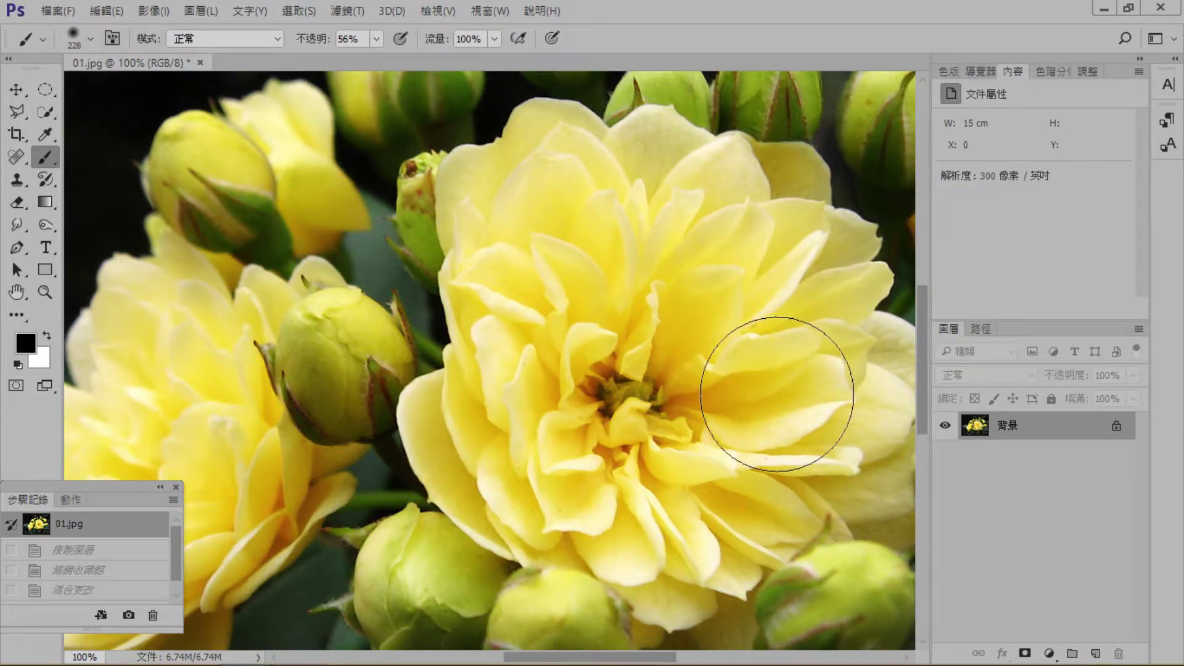
{"action": "key", "text": "ctrl+minus"}
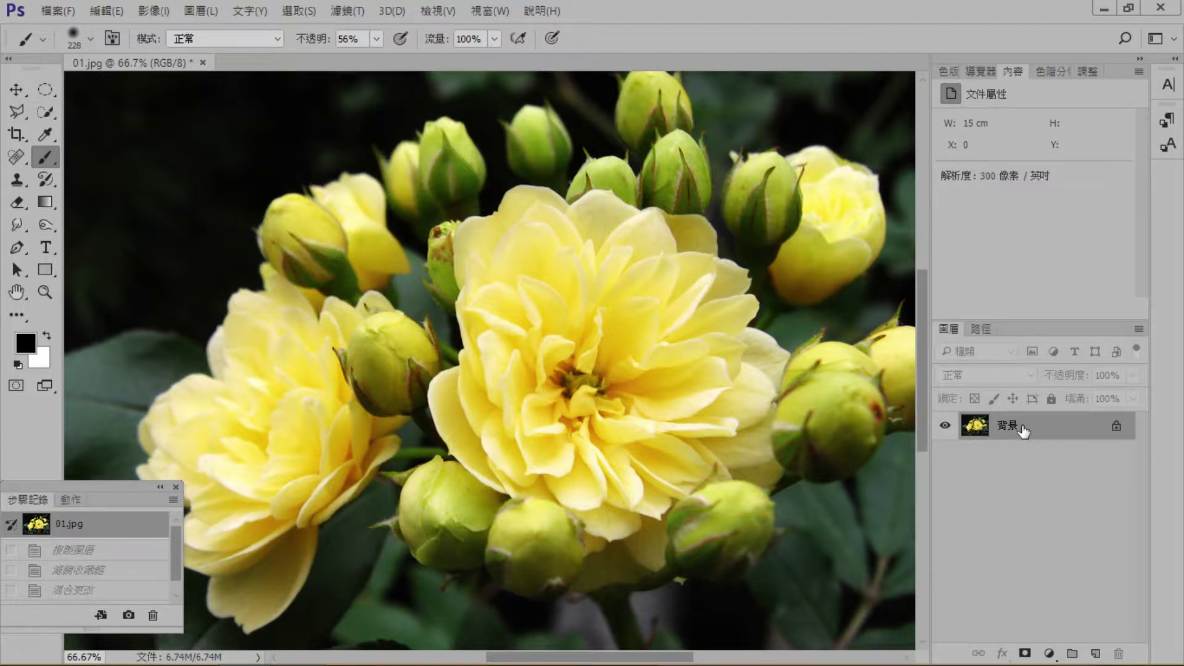
Duplicate the 背景 layer and apply the 墨繪 filter from the 筆觸 group with 筆觸寬度 10, 筆觸壓力 2 and 對比 16.
{"action": "left_click_drag", "start_coordinate": [1023, 432], "coordinate": [1096, 655]}
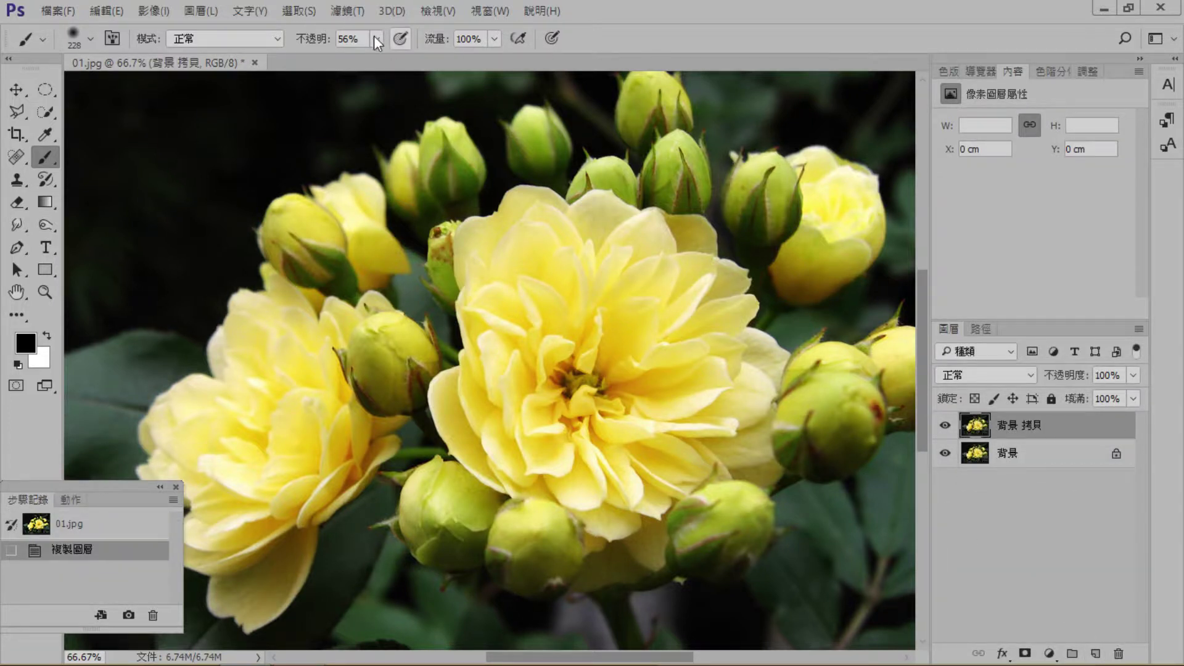
{"action": "left_click", "coordinate": [343, 11]}
{"action": "left_click", "coordinate": [383, 76]}
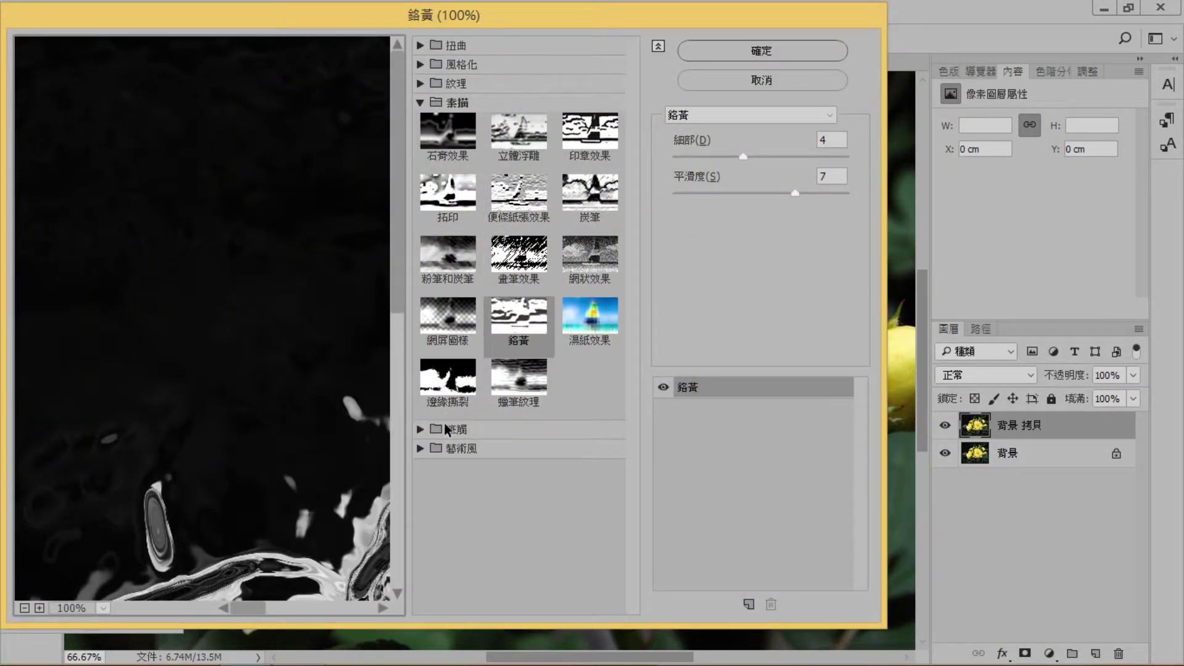
{"action": "left_click", "coordinate": [421, 429]}
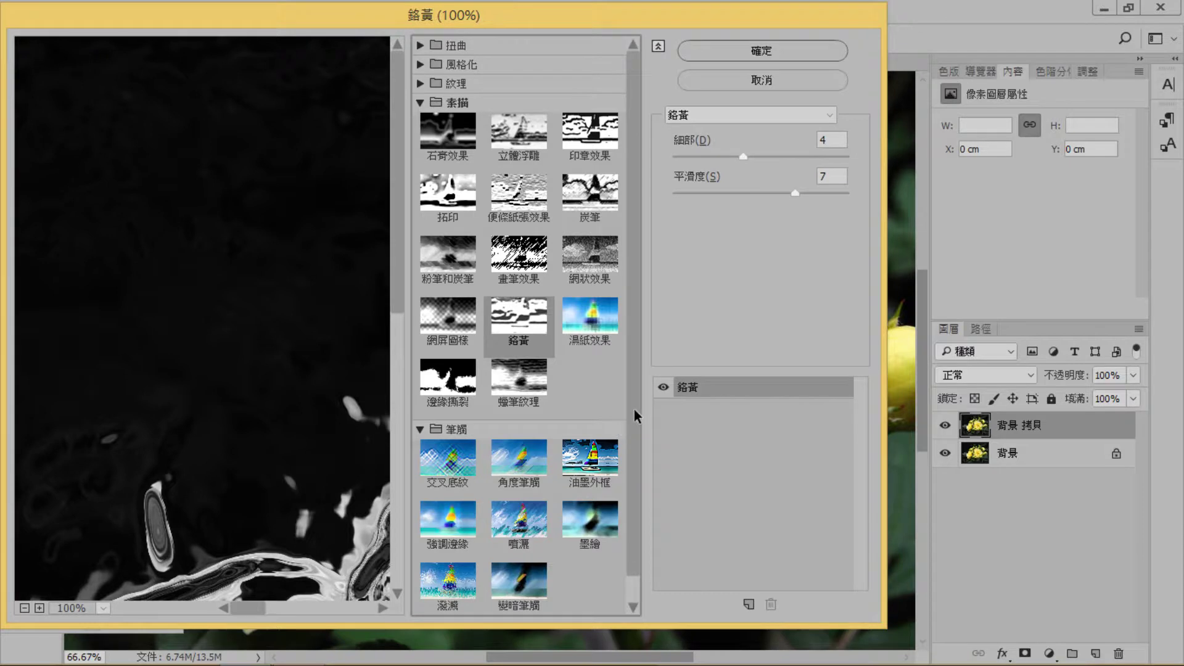
{"action": "left_click_drag", "start_coordinate": [635, 417], "coordinate": [642, 472]}
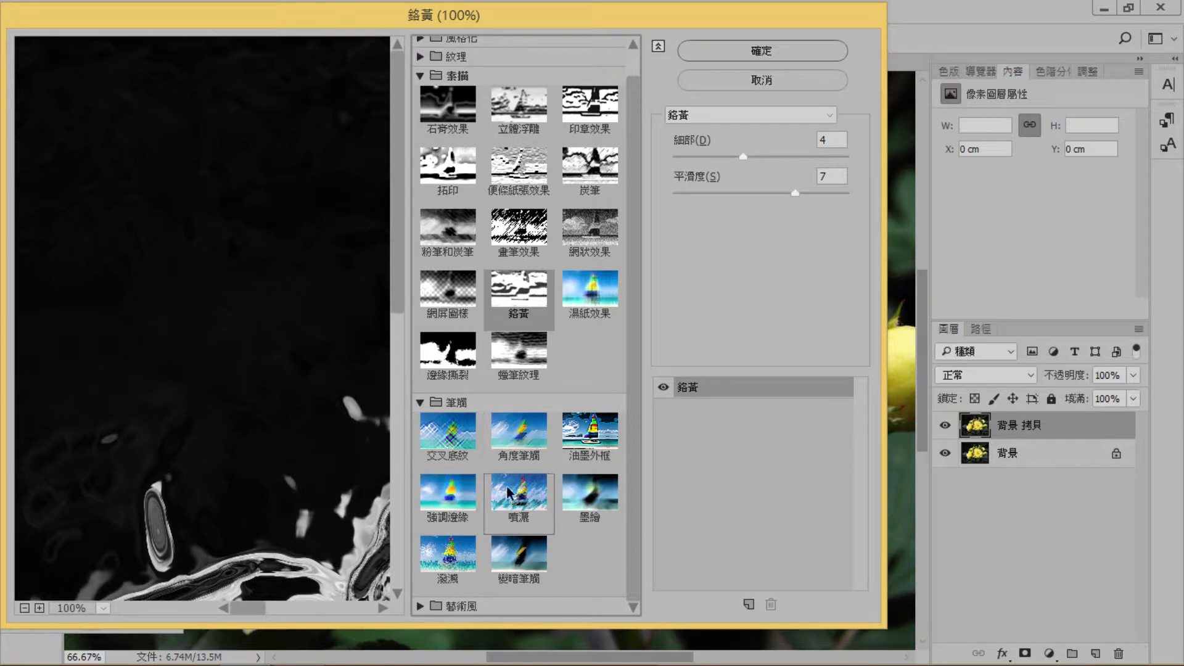
{"action": "left_click", "coordinate": [604, 500]}
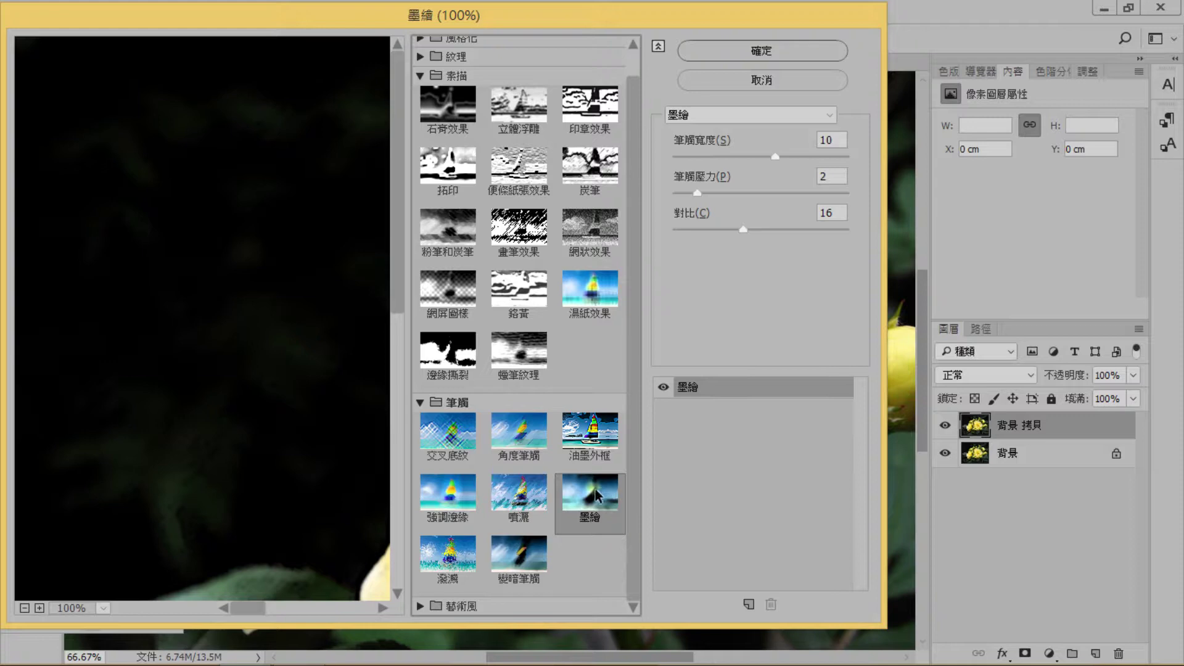
{"action": "left_click", "coordinate": [769, 54]}
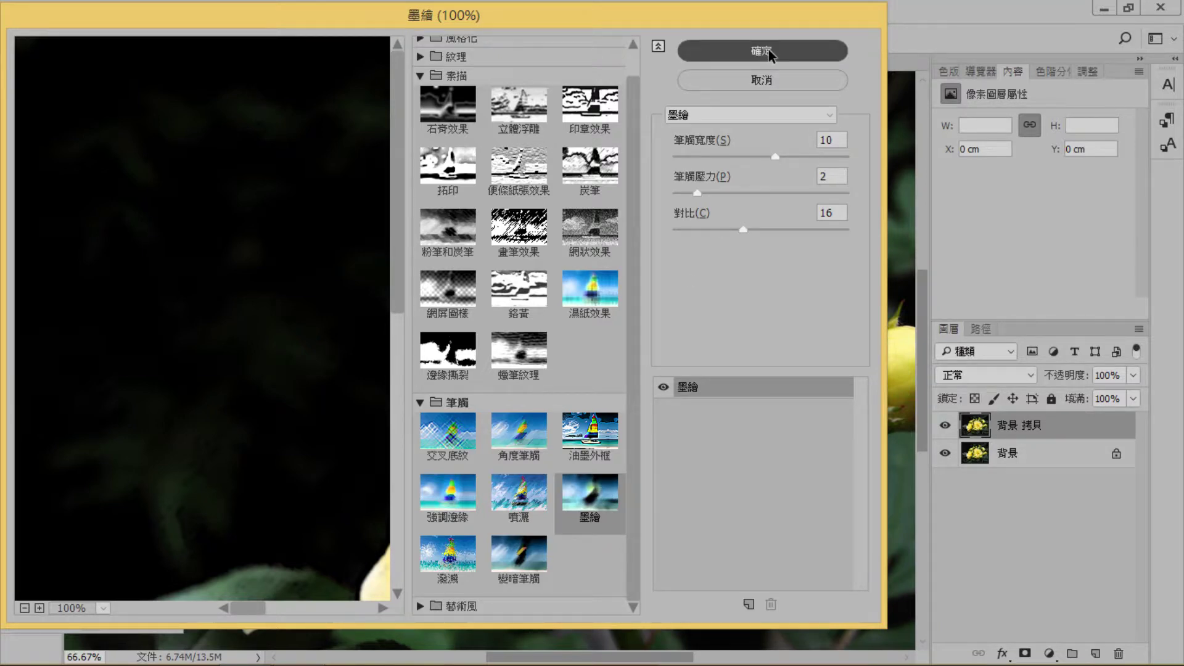
{"action": "key", "text": "ctrl+minus"}
{"action": "key", "text": "ctrl+minus"}
{"action": "key", "text": "ctrl+minus"}
{"action": "key", "text": "ctrl+minus"}
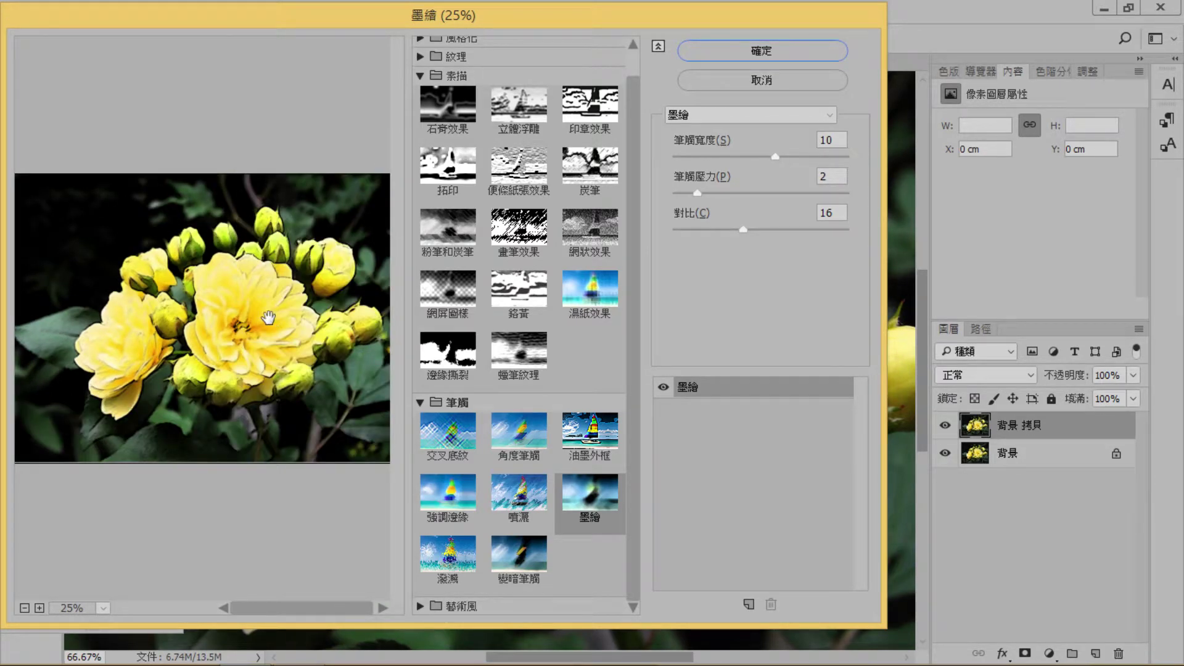
{"action": "left_click", "coordinate": [754, 52]}
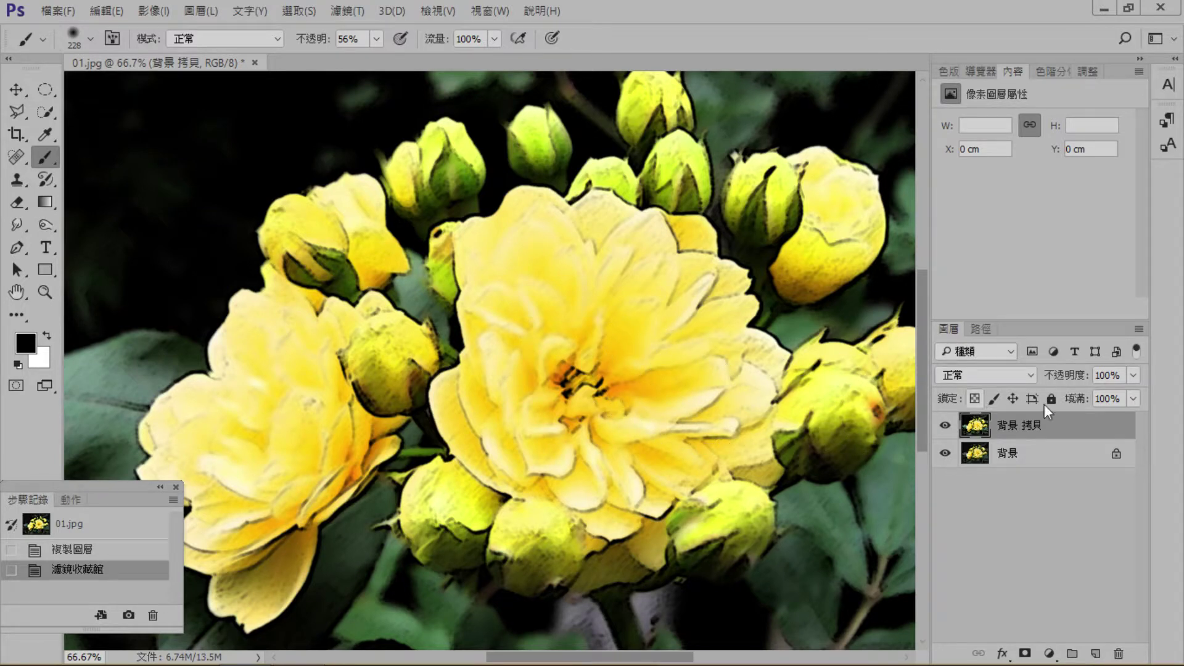
Vary the 不透明度 of the 背景 拷貝 layer to compare it with the original, and return it to 100%.
{"action": "left_click", "coordinate": [1133, 375]}
{"action": "left_click_drag", "start_coordinate": [1085, 397], "coordinate": [1170, 402]}
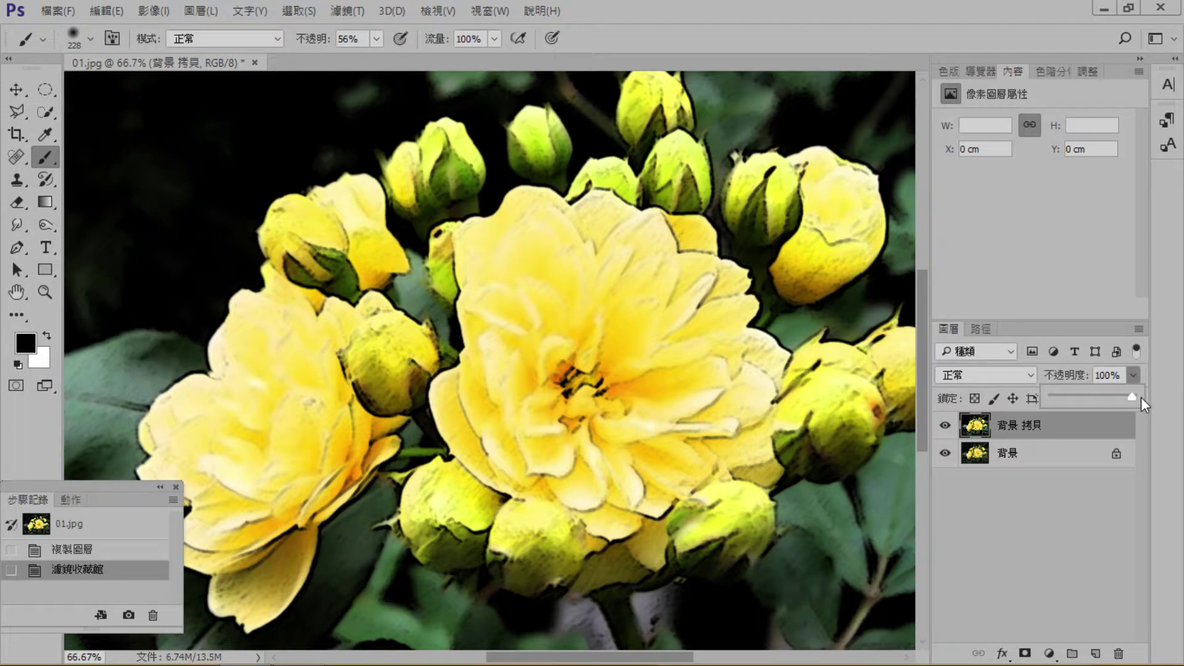
{"action": "left_click_drag", "start_coordinate": [1139, 398], "coordinate": [1139, 398]}
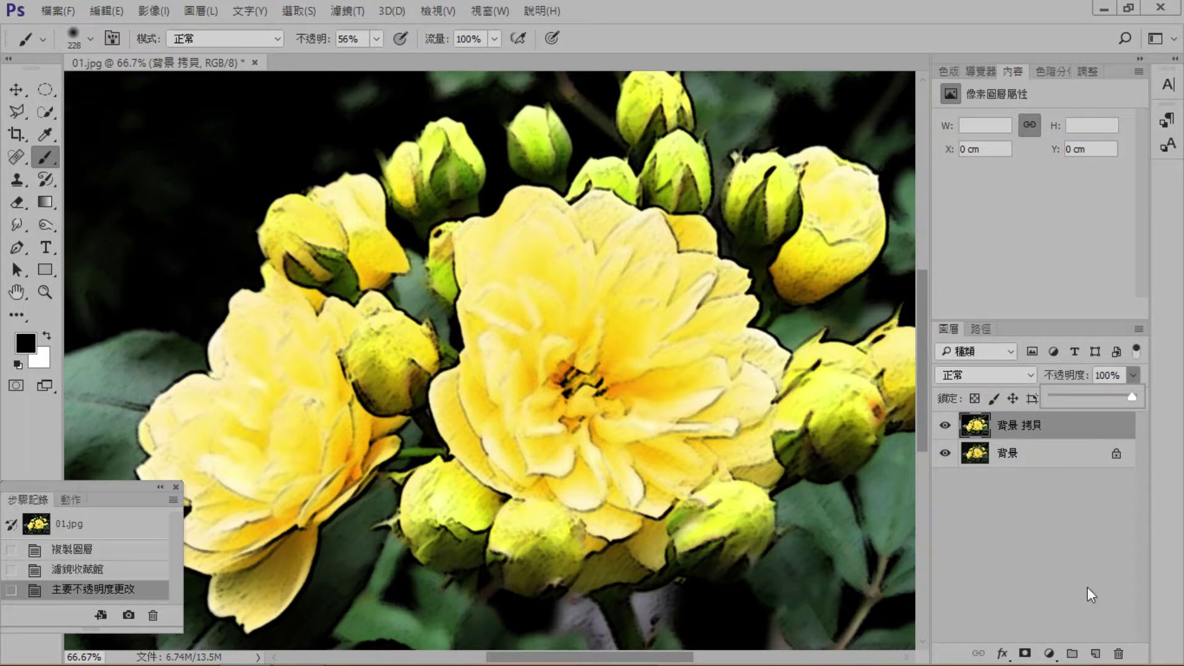
Add a 黑白 adjustment layer above 背景 拷貝 with the default preset.
{"action": "left_click", "coordinate": [1051, 652]}
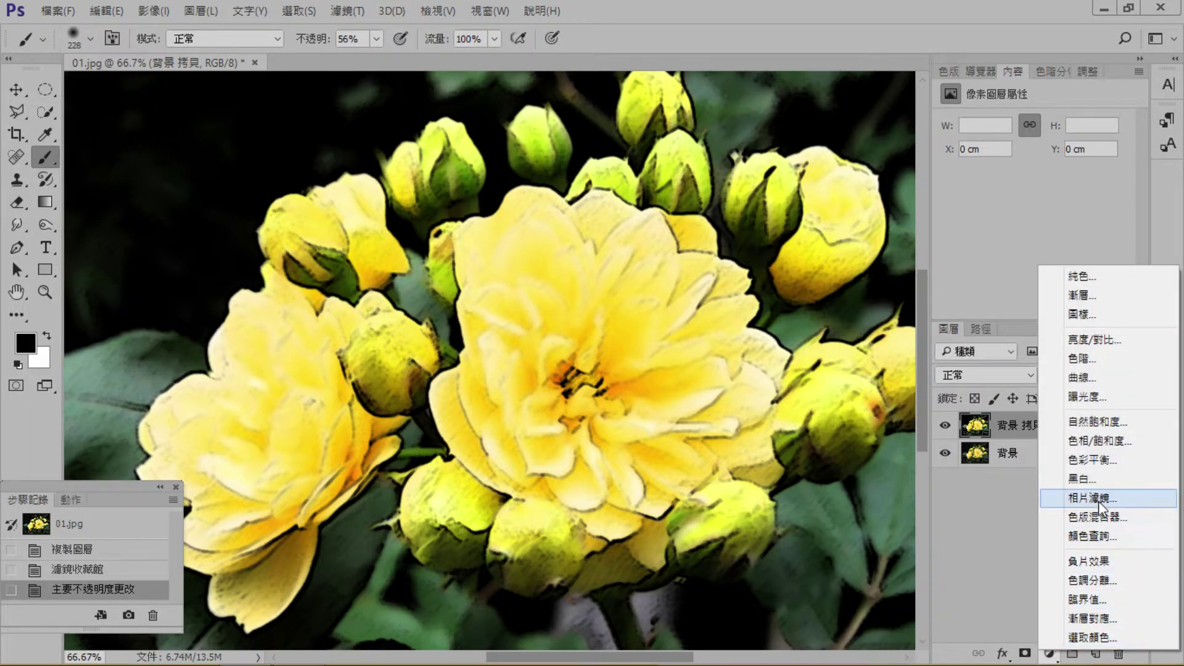
{"action": "left_click", "coordinate": [1097, 479]}
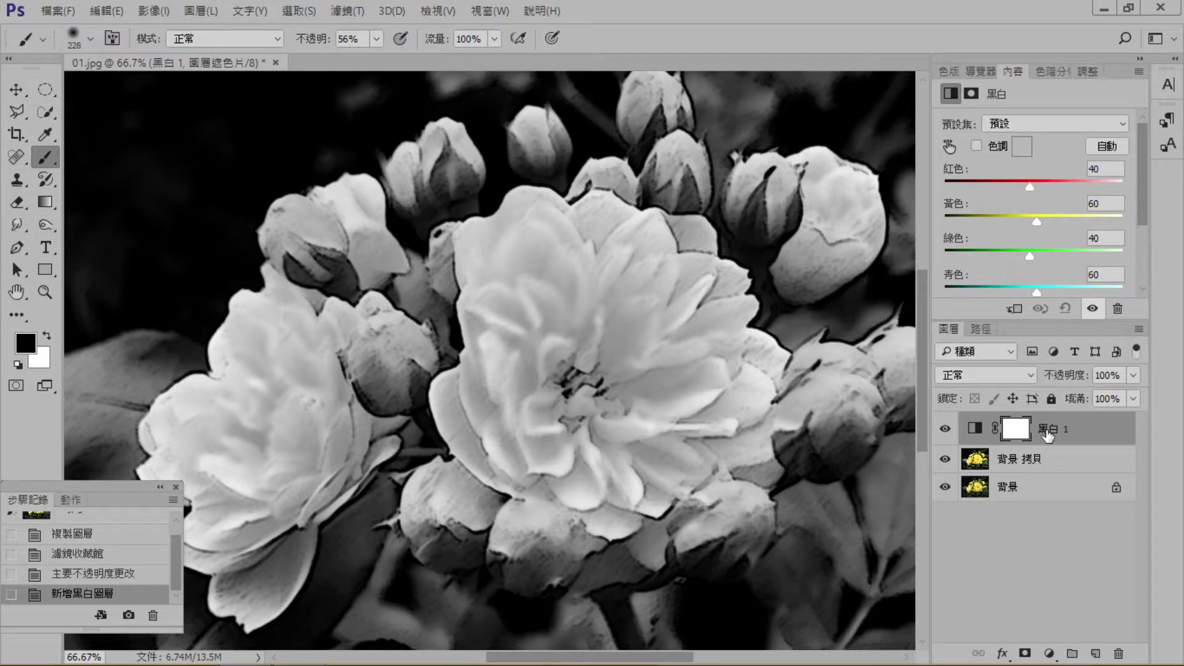
Stamp the visible layers into a new top layer and apply 墨繪 with 筆觸寬度 13, 筆觸壓力 4 and 對比 24.
{"action": "key", "text": "ctrl+shift+alt+e"}
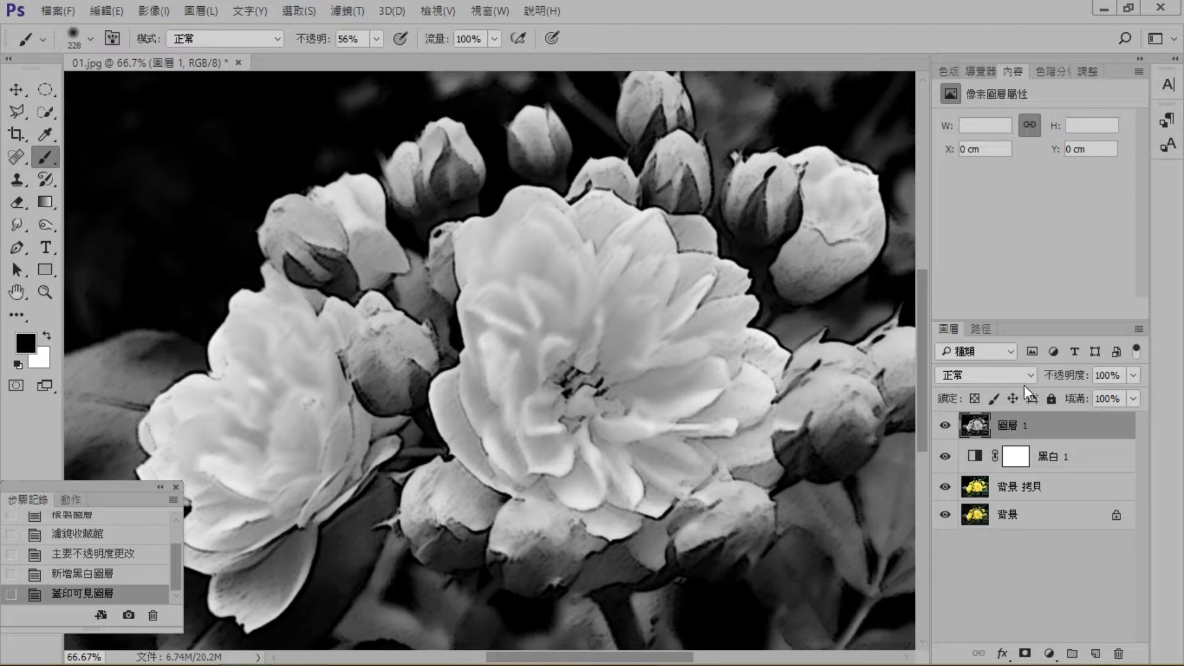
{"action": "key", "text": "ctrl+minus"}
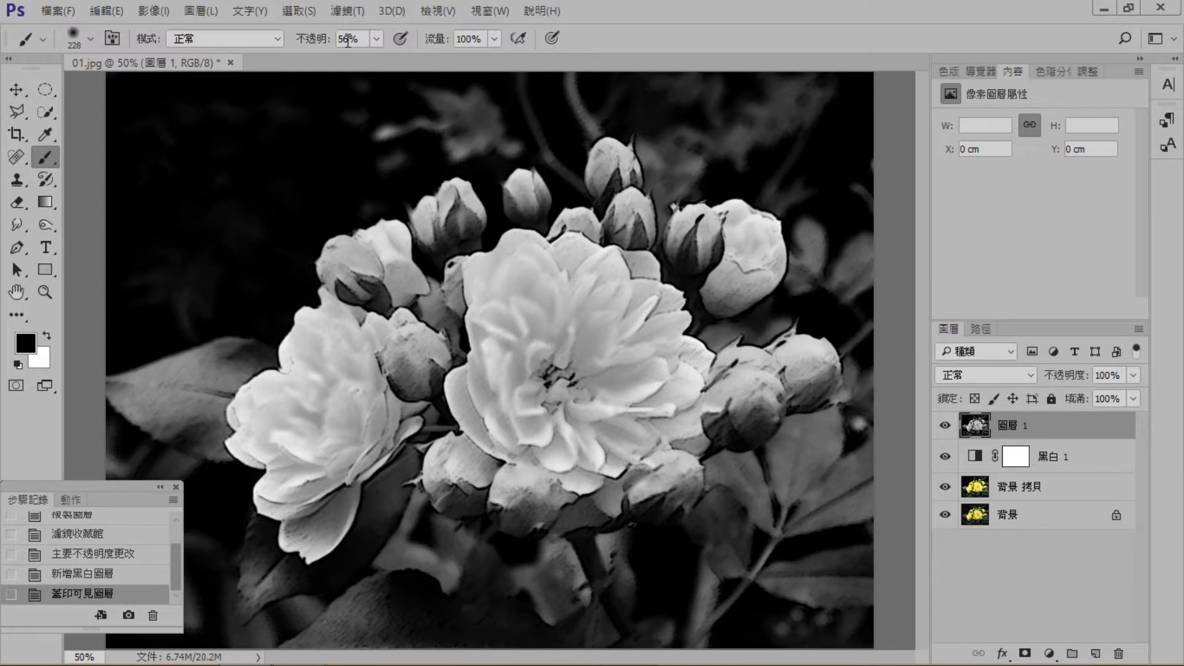
{"action": "left_click", "coordinate": [343, 11]}
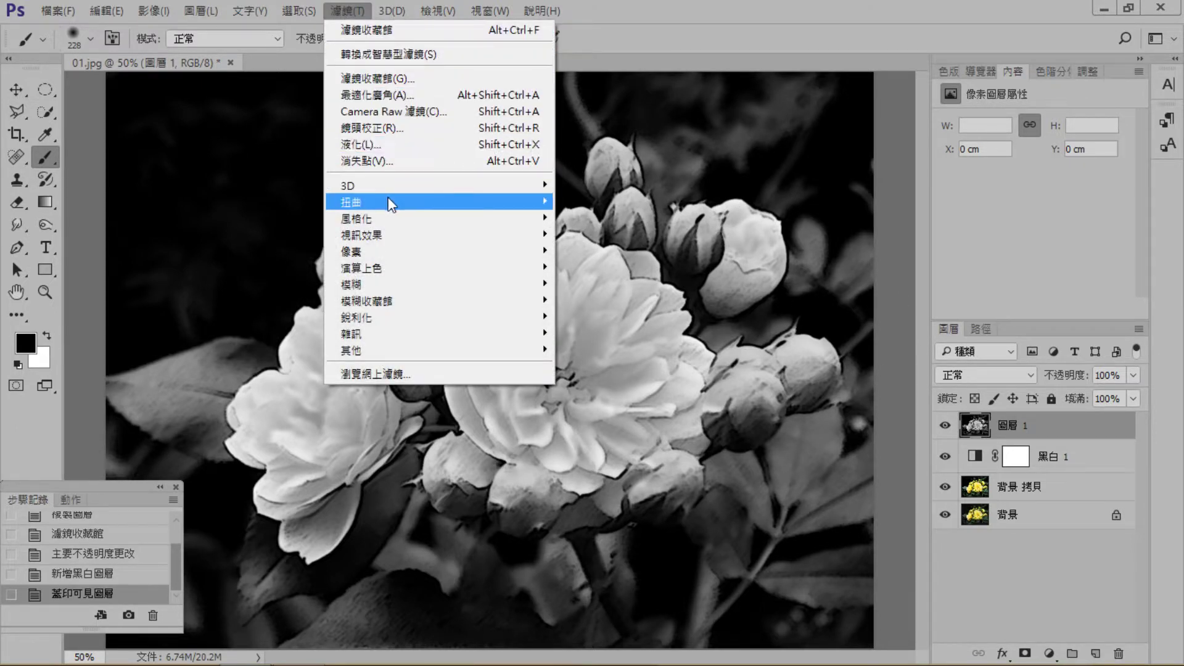
{"action": "mouse_move", "coordinate": [390, 207]}
{"action": "mouse_move", "coordinate": [400, 267]}
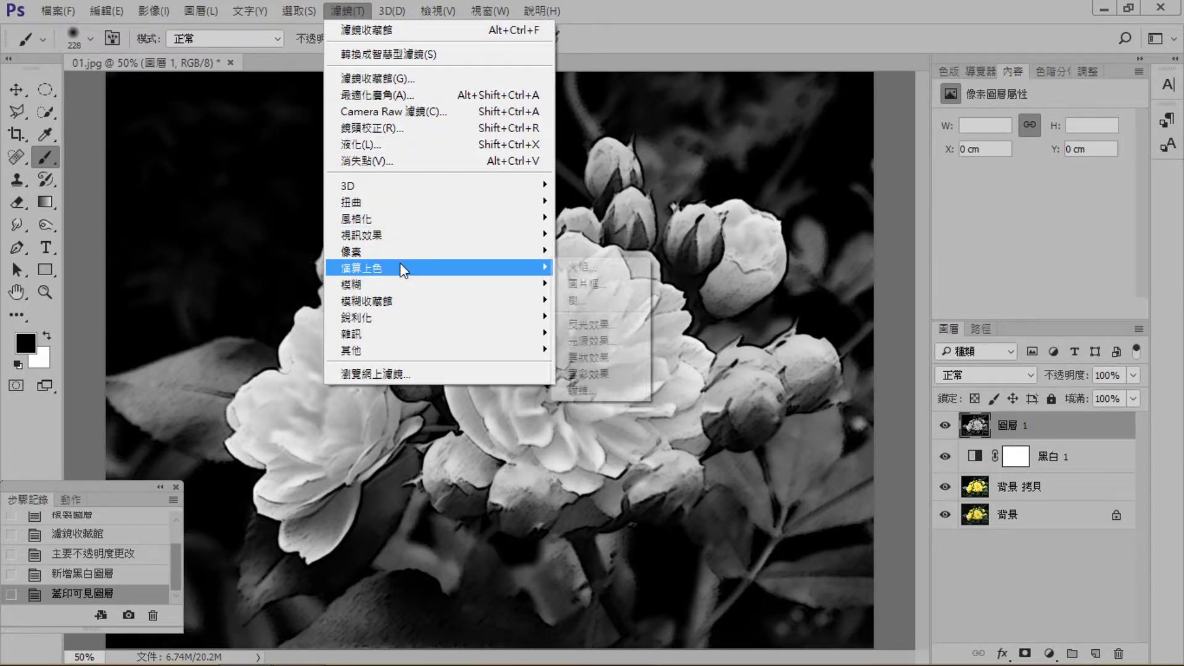
{"action": "left_click", "coordinate": [391, 77]}
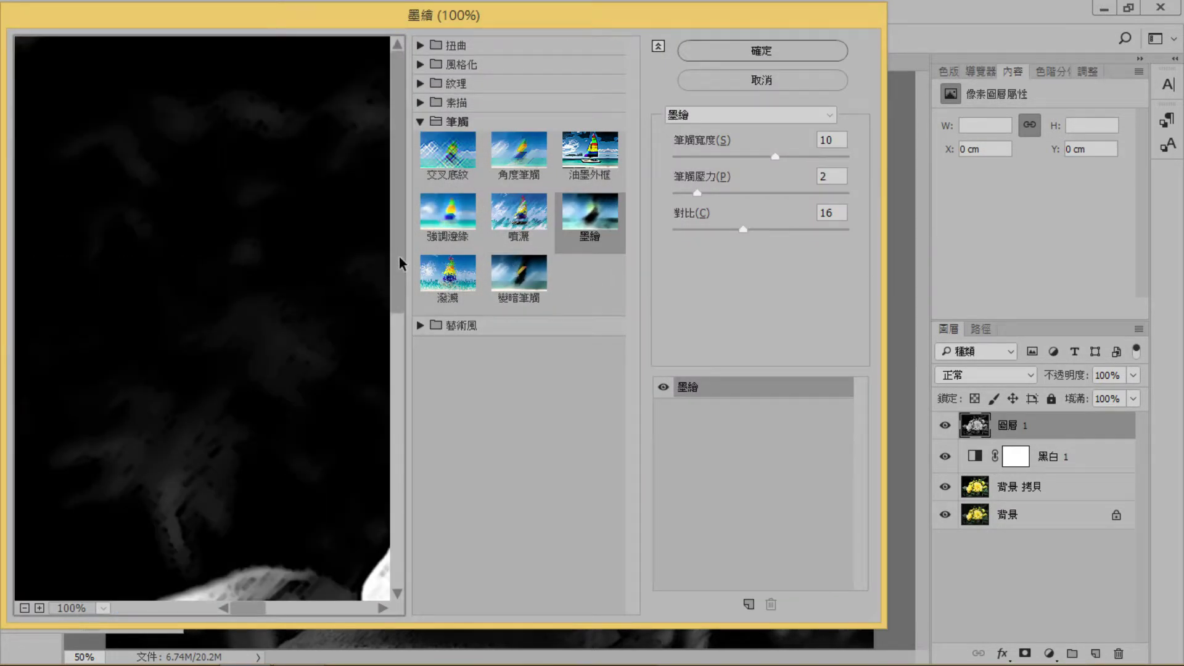
{"action": "key", "text": "ctrl+minus"}
{"action": "key", "text": "ctrl+minus"}
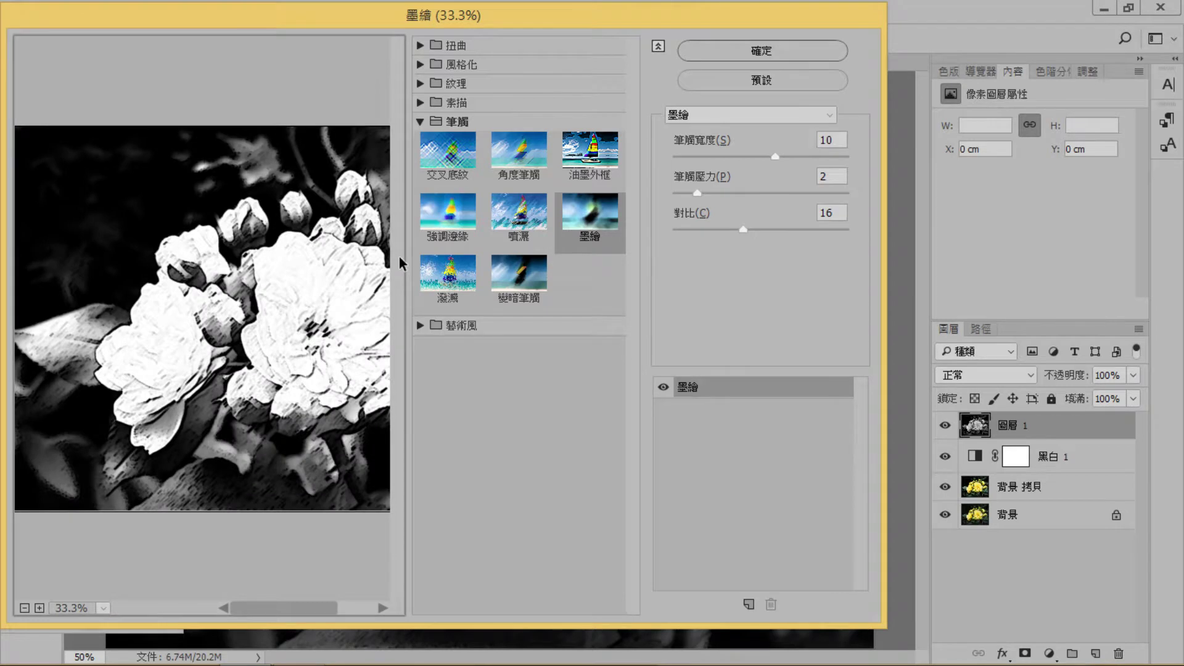
{"action": "key", "text": "ctrl+minus"}
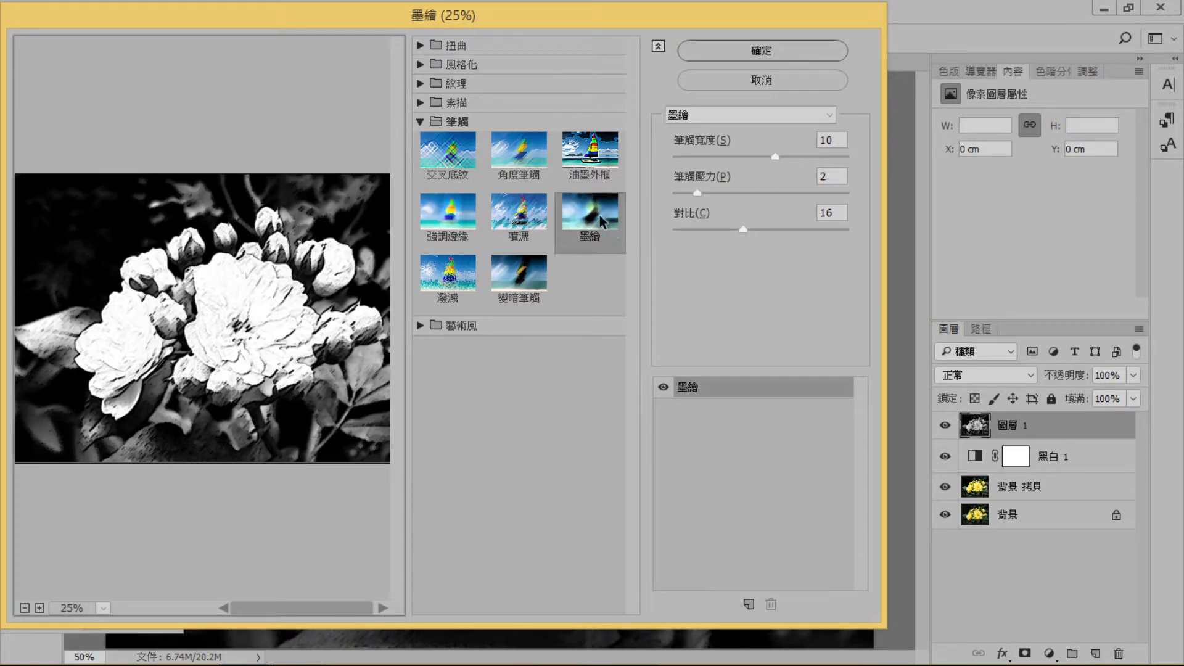
{"action": "left_click_drag", "start_coordinate": [775, 158], "coordinate": [842, 152]}
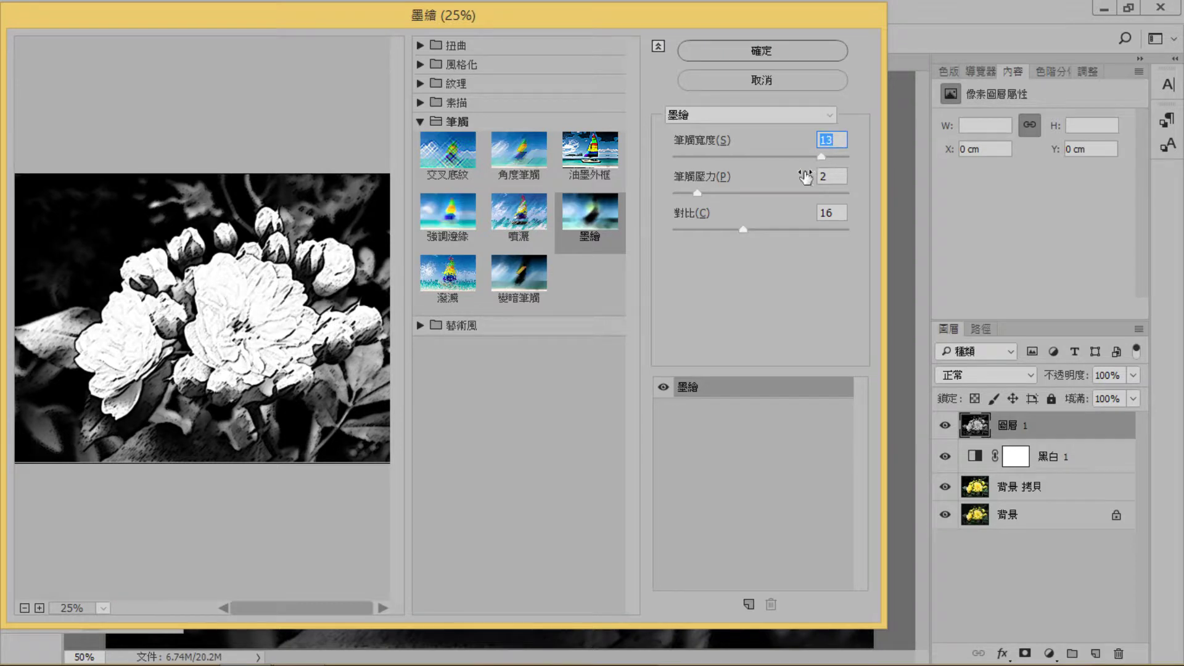
{"action": "mouse_move", "coordinate": [693, 199]}
{"action": "left_mouse_down"}
{"action": "mouse_move", "coordinate": [798, 196]}
{"action": "mouse_move", "coordinate": [697, 200]}
{"action": "mouse_move", "coordinate": [724, 199]}
{"action": "left_mouse_up"}
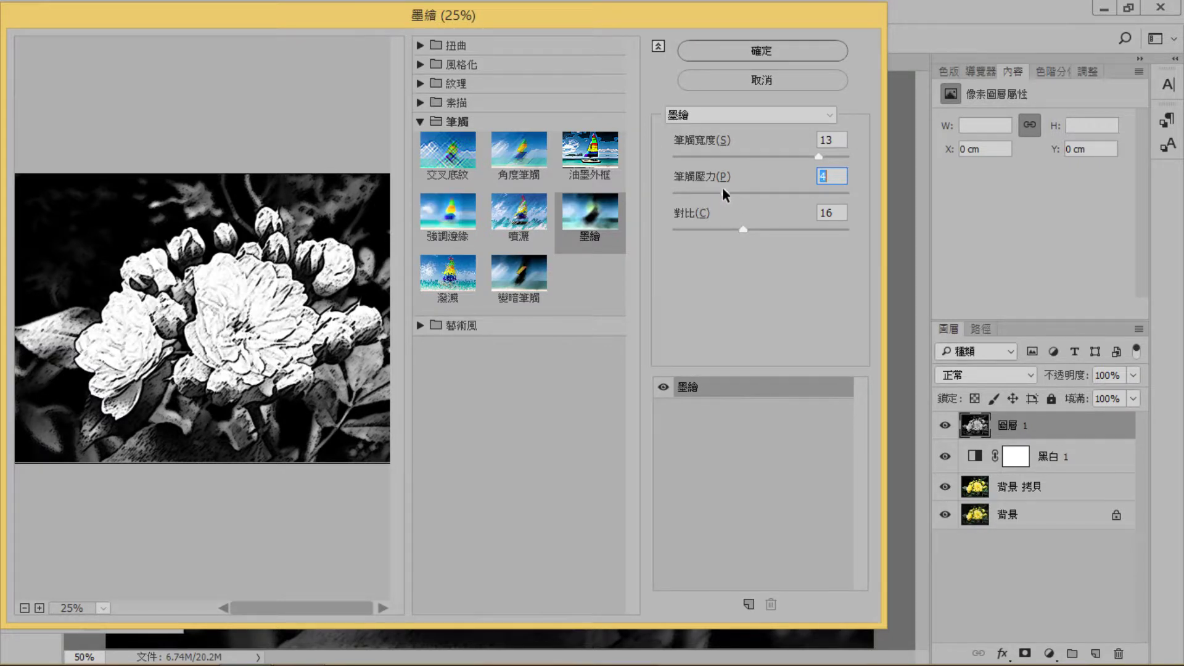
{"action": "left_click_drag", "start_coordinate": [744, 229], "coordinate": [783, 234]}
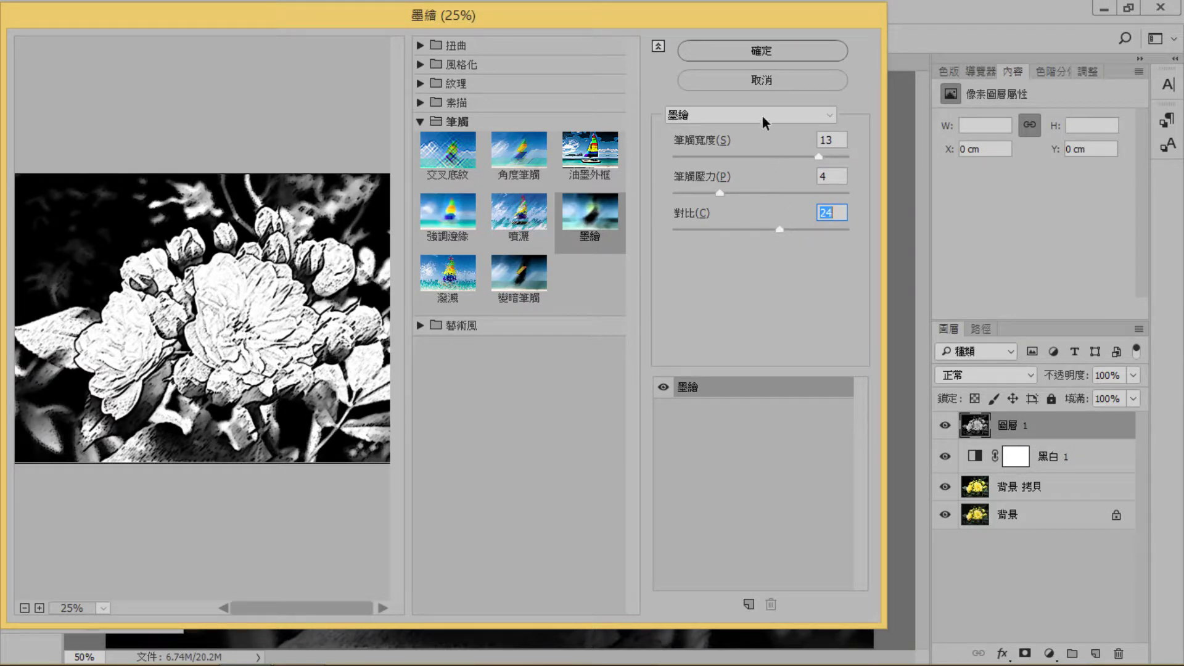
{"action": "left_click", "coordinate": [763, 51]}
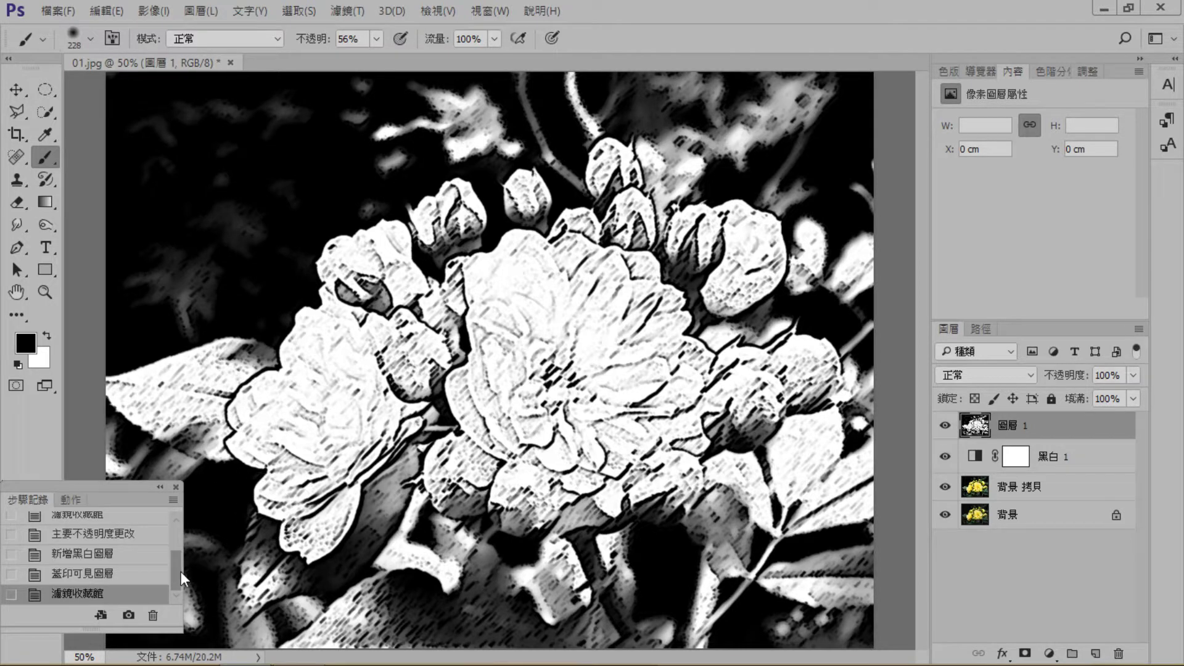
Return the image to the 01.jpg snapshot and duplicate the 背景 layer.
{"action": "scroll", "coordinate": [175, 575], "scroll_direction": "up", "scroll_amount": 5}
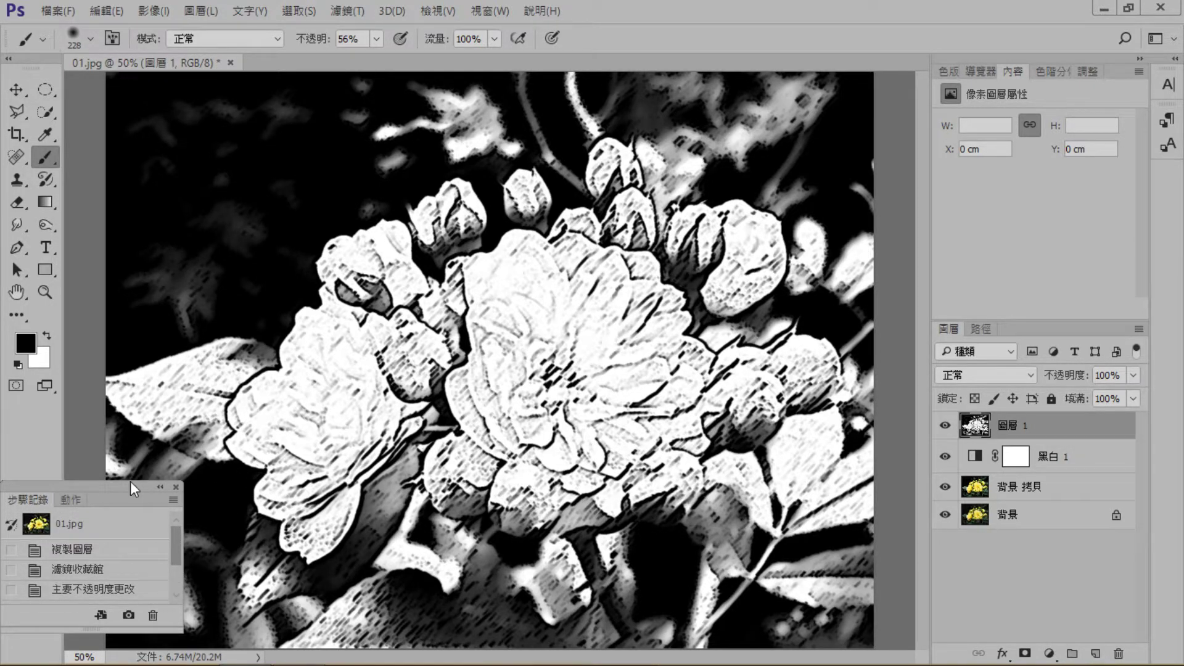
{"action": "left_click", "coordinate": [124, 531]}
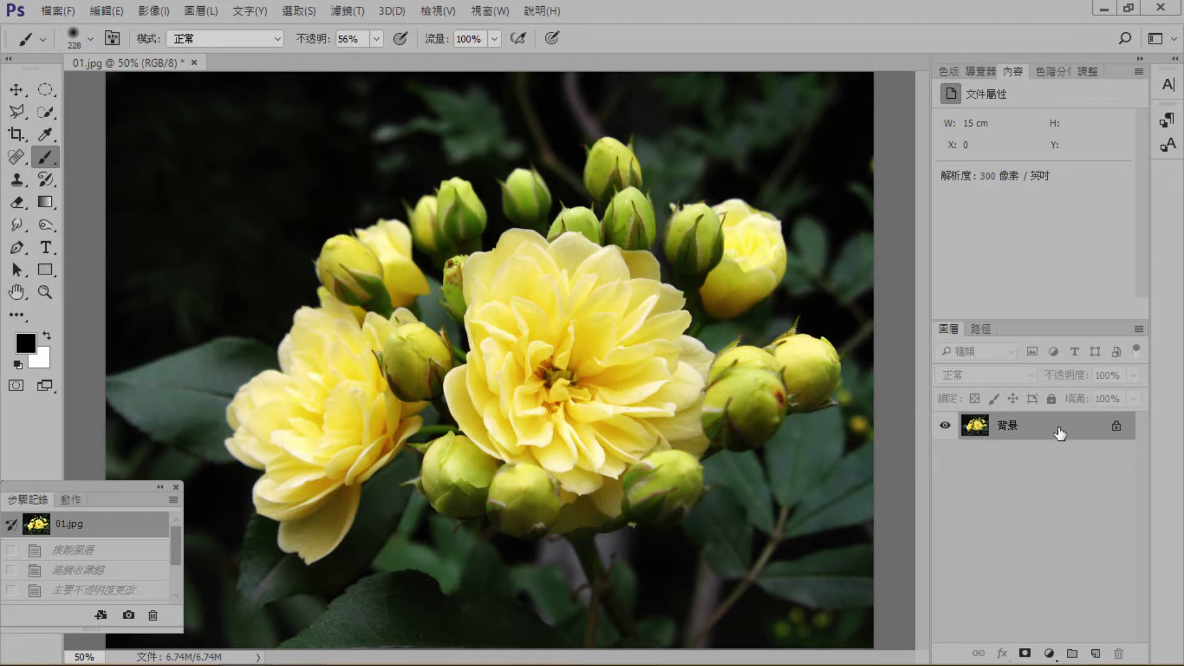
{"action": "left_click_drag", "start_coordinate": [1057, 434], "coordinate": [1096, 655]}
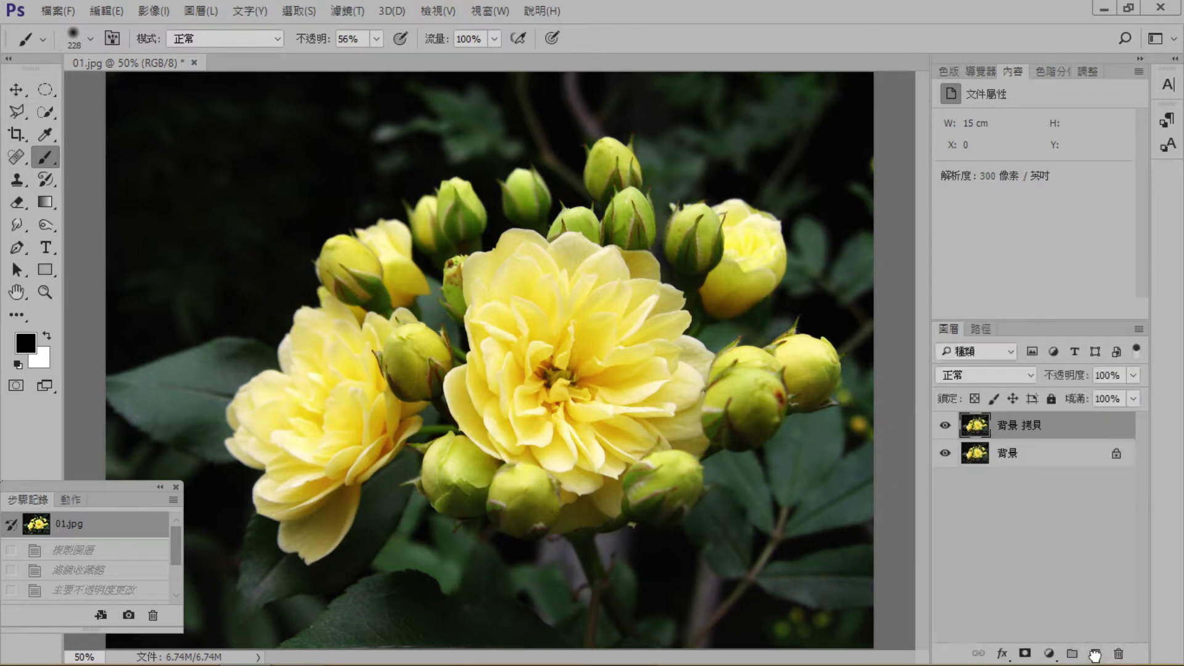
Apply the 調色刀 filter from the 藝術風 group to 背景 拷貝 with 筆觸大小 44, 筆觸細緻度 3 and 柔軟度 8.
{"action": "left_click", "coordinate": [347, 13]}
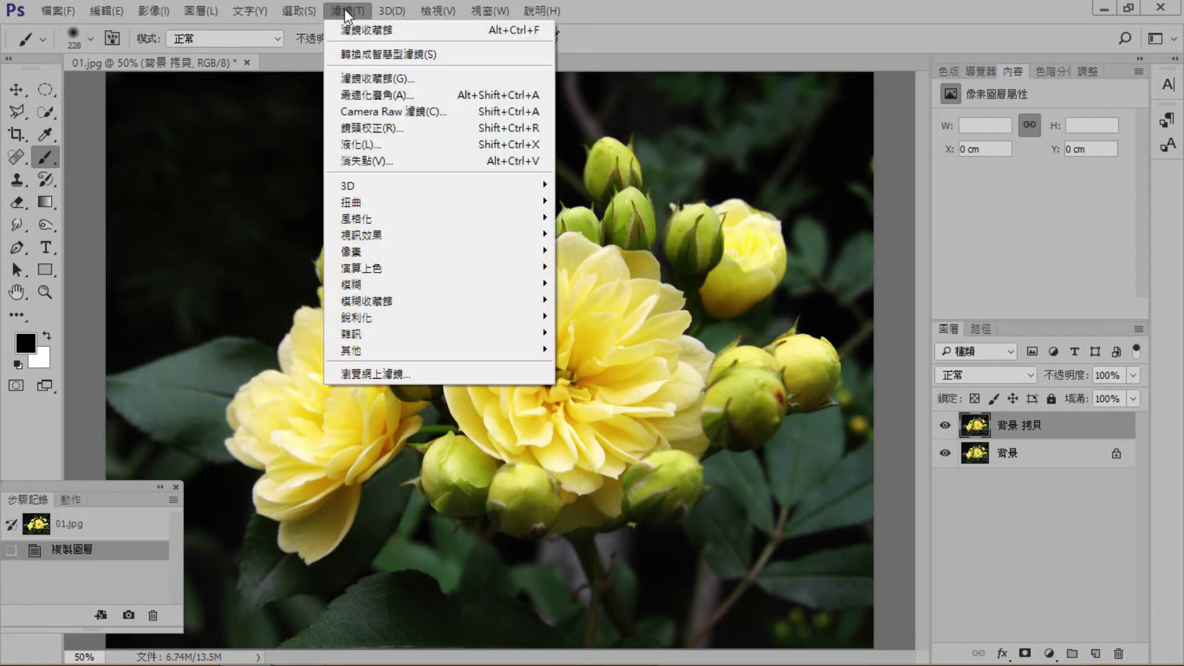
{"action": "left_click", "coordinate": [375, 78]}
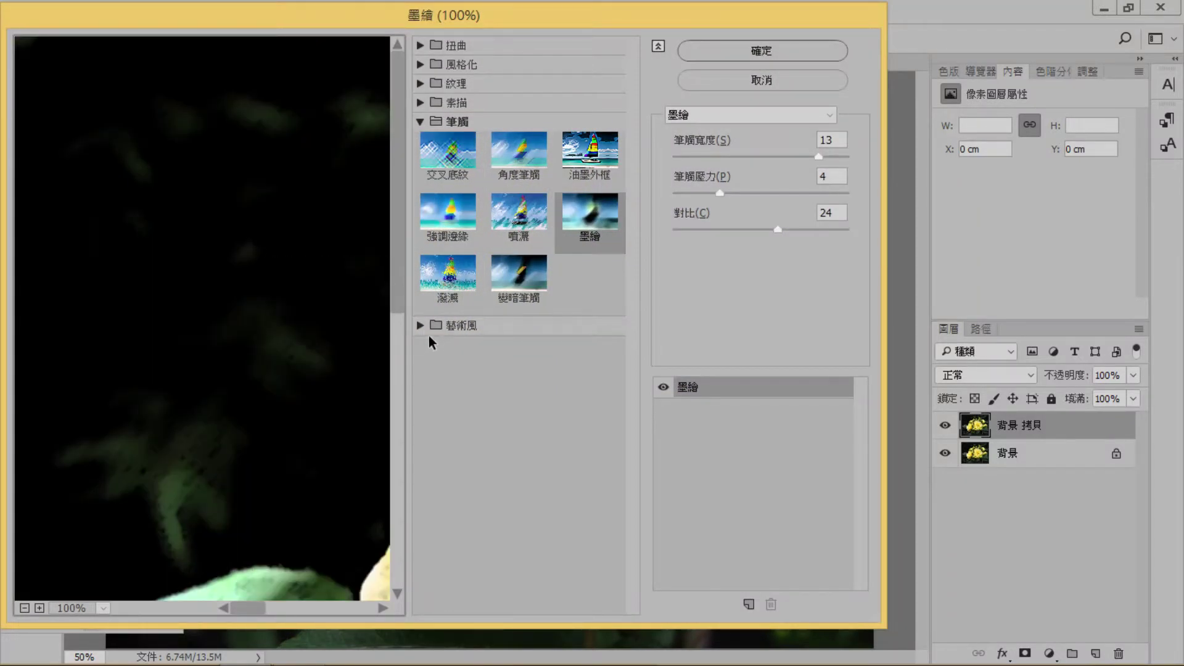
{"action": "left_click", "coordinate": [419, 325]}
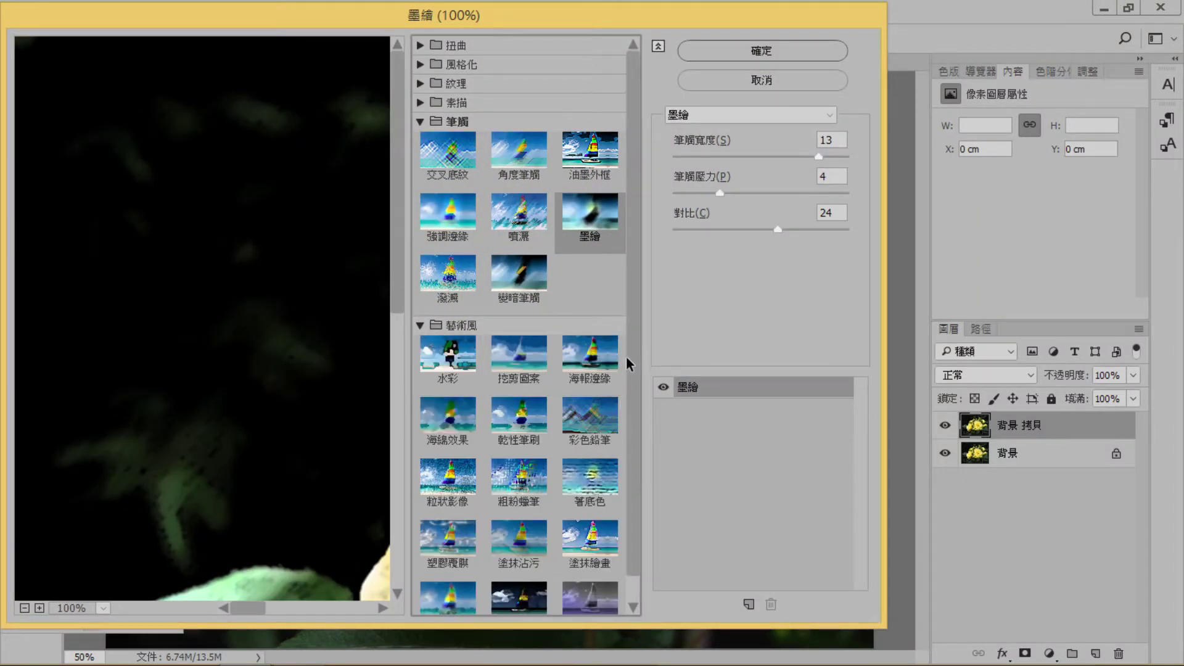
{"action": "left_click_drag", "start_coordinate": [632, 349], "coordinate": [639, 455]}
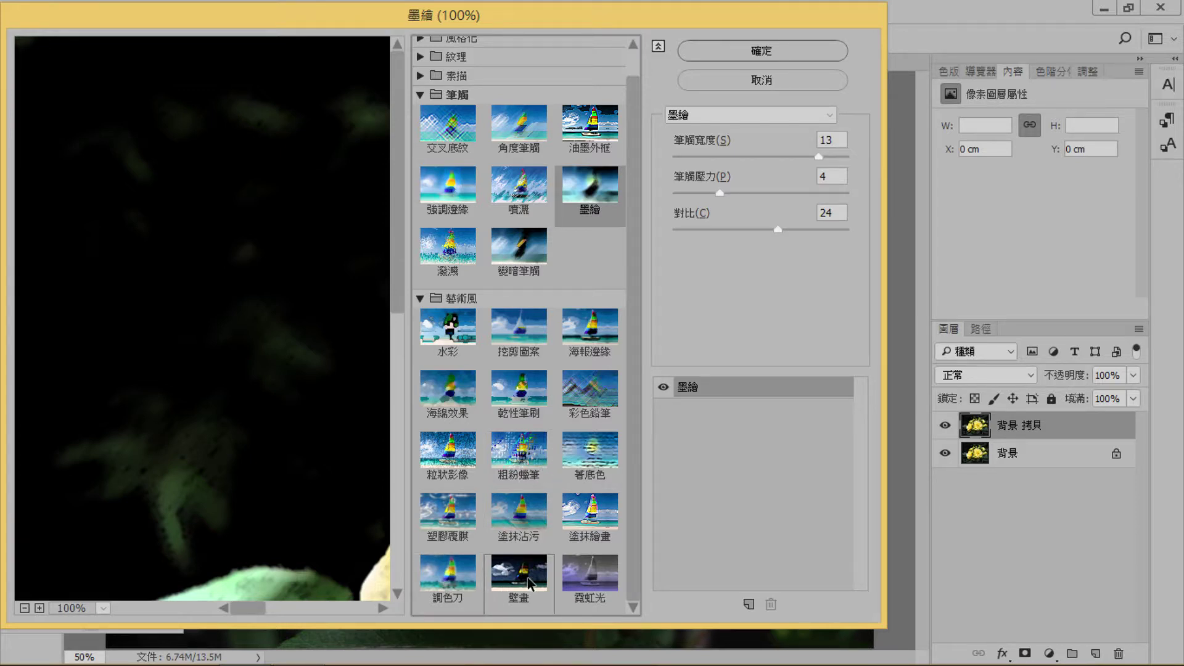
{"action": "left_click", "coordinate": [448, 577]}
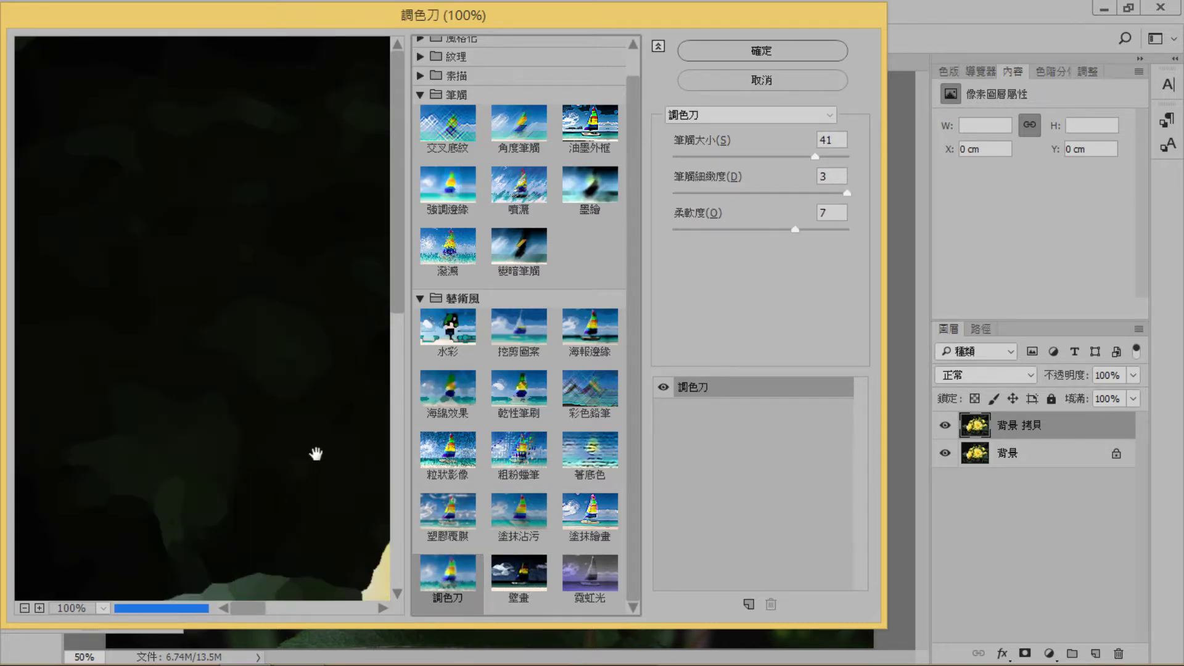
{"action": "left_click", "coordinate": [319, 457], "text": "alt"}
{"action": "left_click", "coordinate": [318, 456], "text": "alt"}
{"action": "left_click", "coordinate": [318, 456], "text": "alt"}
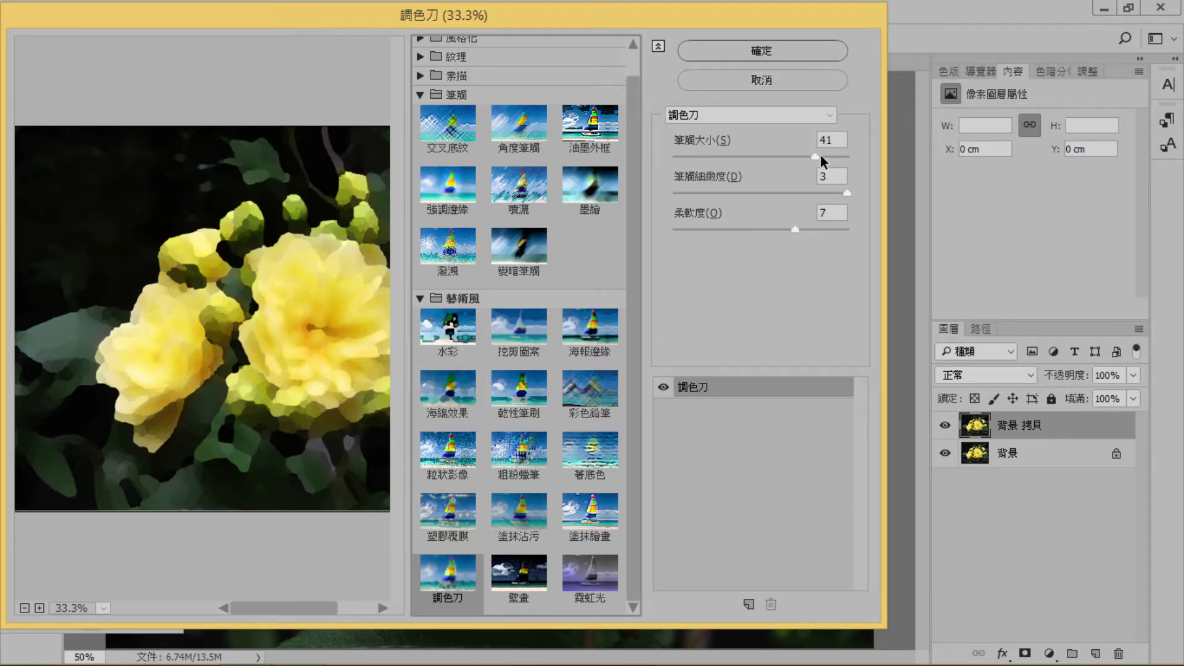
{"action": "left_click_drag", "start_coordinate": [815, 157], "coordinate": [833, 196]}
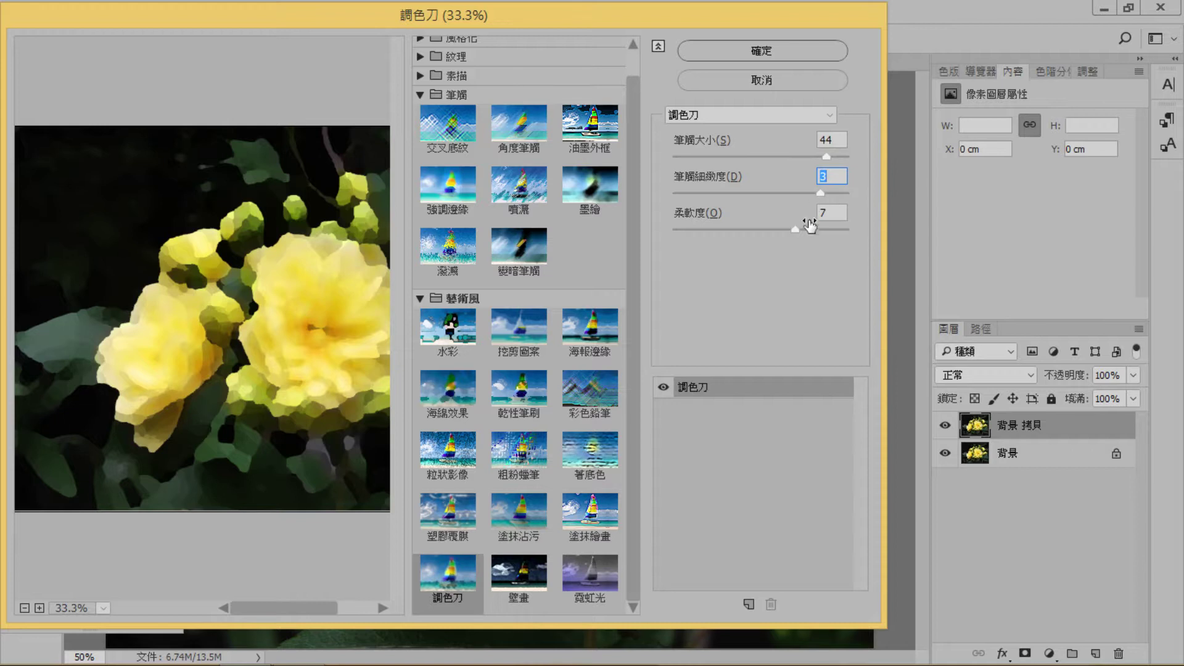
{"action": "left_click_drag", "start_coordinate": [796, 230], "coordinate": [806, 232]}
{"action": "left_click", "coordinate": [762, 51]}
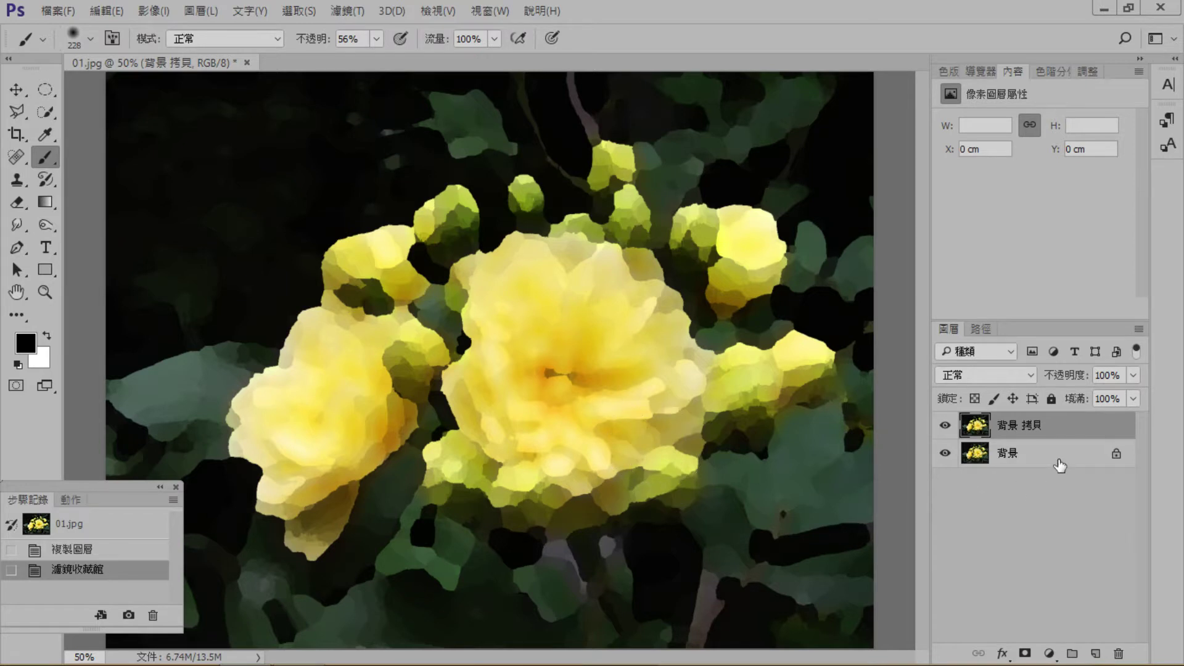
Duplicate the 背景 layer again, move the new copy above 背景 拷貝, and hide the two layers beneath it.
{"action": "left_click_drag", "start_coordinate": [1056, 464], "coordinate": [1094, 654]}
{"action": "left_click_drag", "start_coordinate": [1034, 453], "coordinate": [1032, 423]}
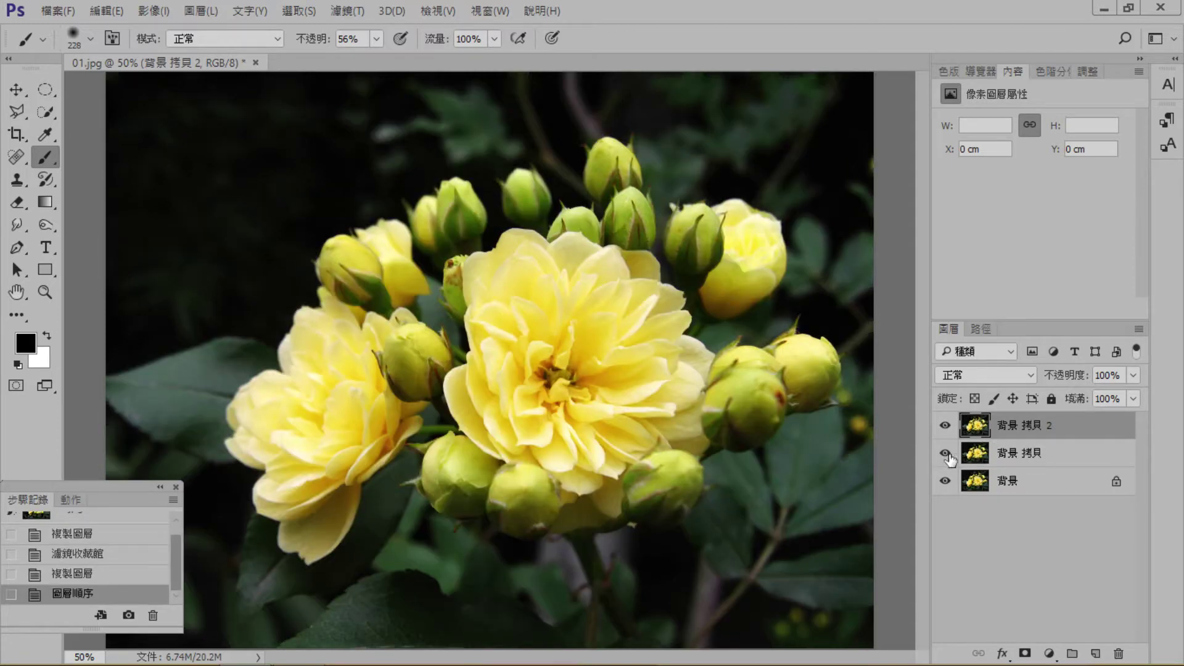
{"action": "left_click", "coordinate": [944, 480]}
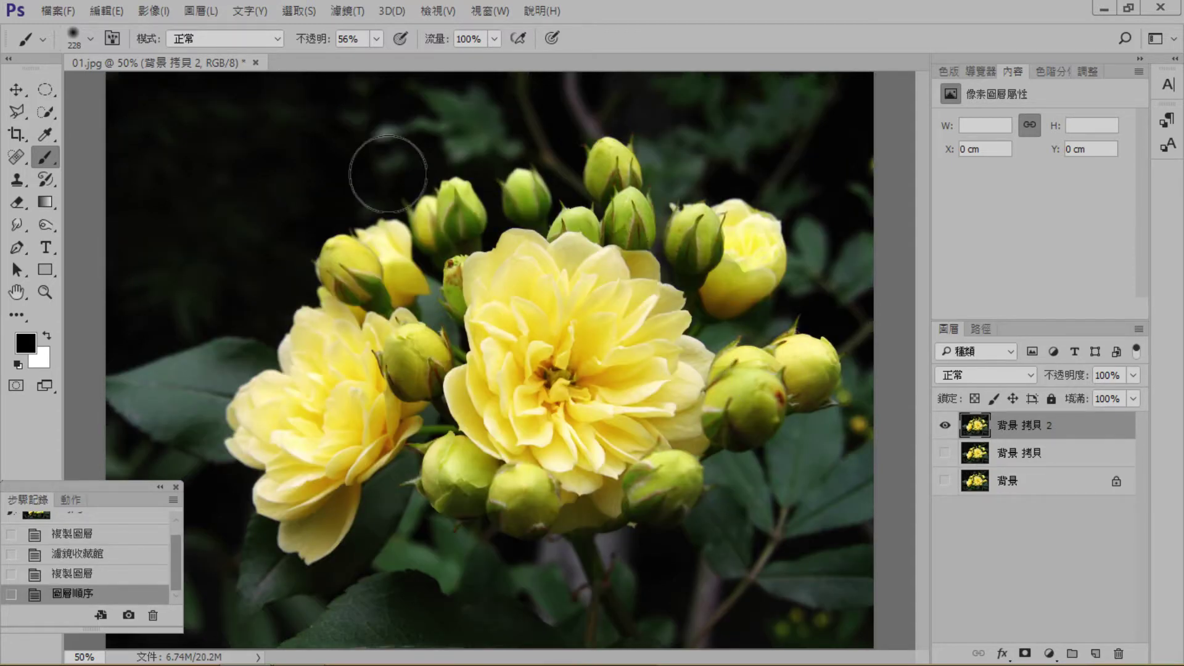
Apply the 邊緣亮光化 filter from the 風格化 group to 背景 拷貝 2 with 邊緣寬度 4, 邊緣亮度 6 and 平滑度 1.
{"action": "left_click", "coordinate": [347, 11]}
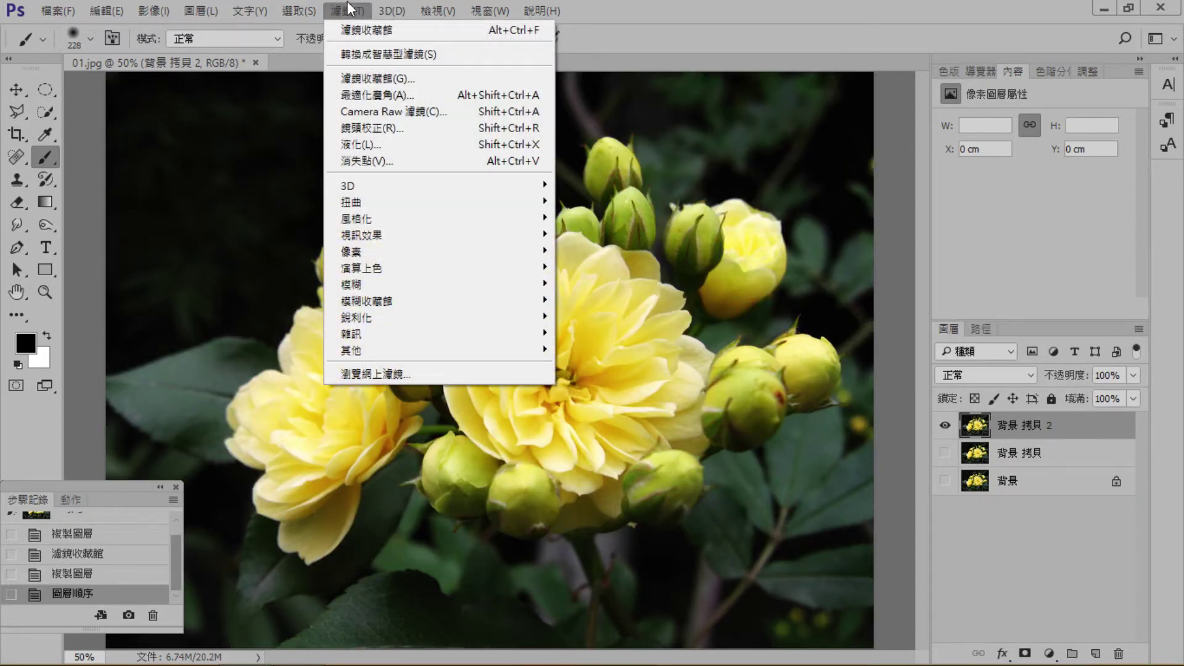
{"action": "left_click", "coordinate": [371, 74]}
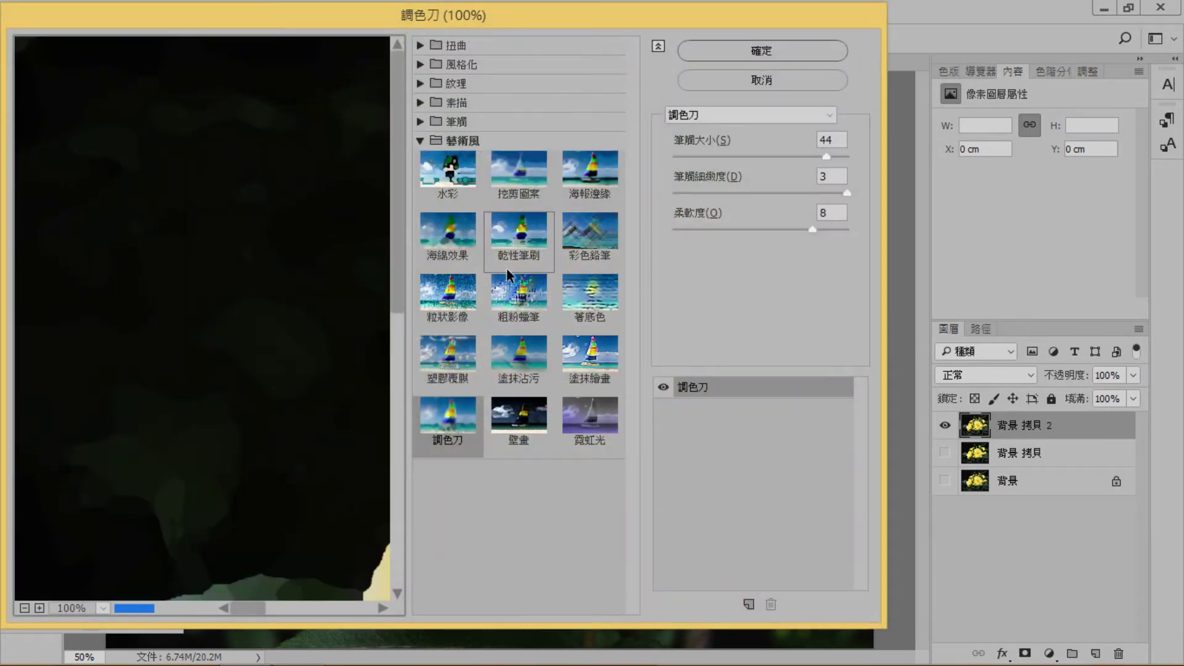
{"action": "left_click", "coordinate": [420, 65]}
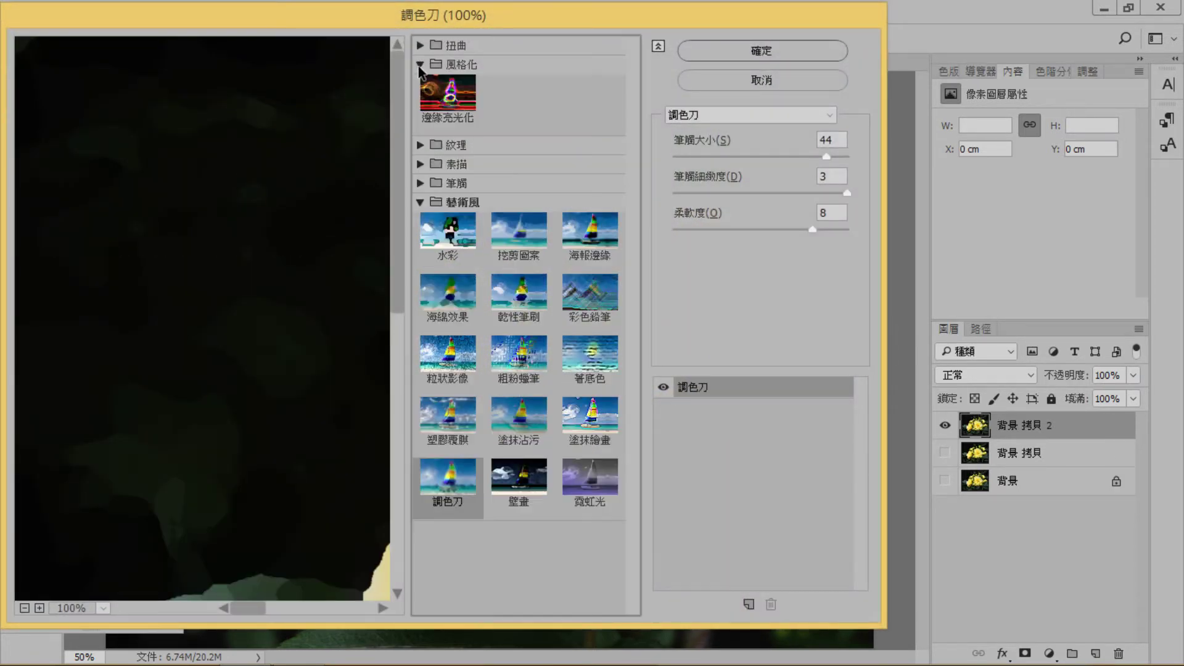
{"action": "left_click", "coordinate": [452, 108]}
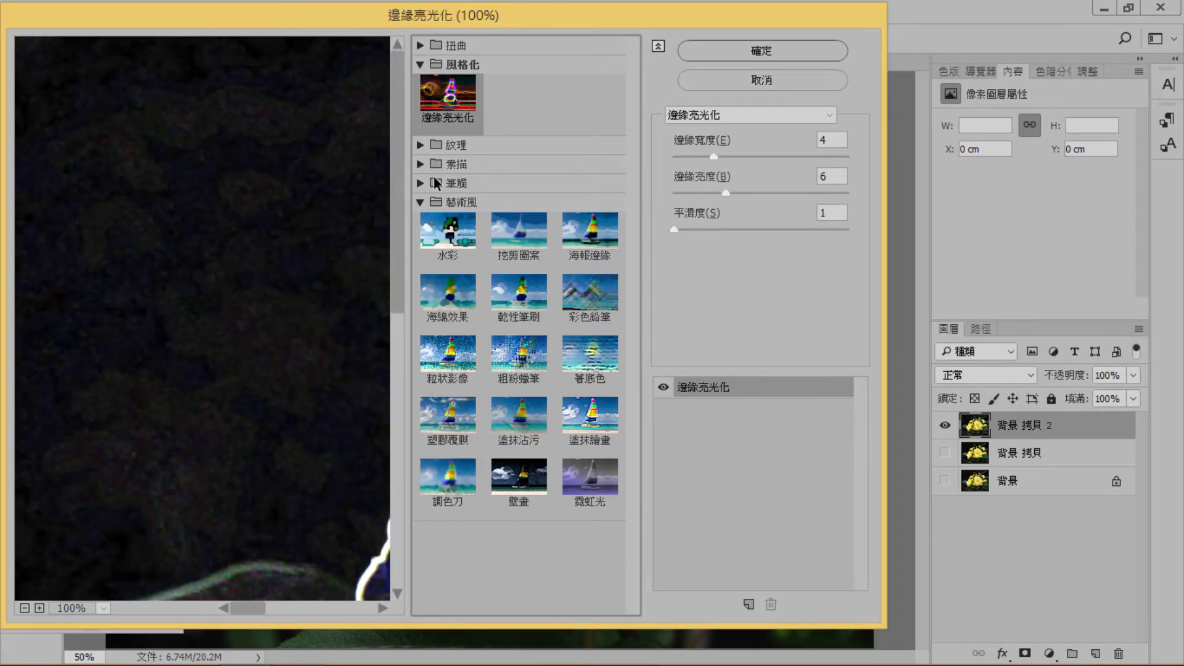
{"action": "scroll", "coordinate": [349, 262], "scroll_direction": "down", "scroll_amount": 4, "text": "alt"}
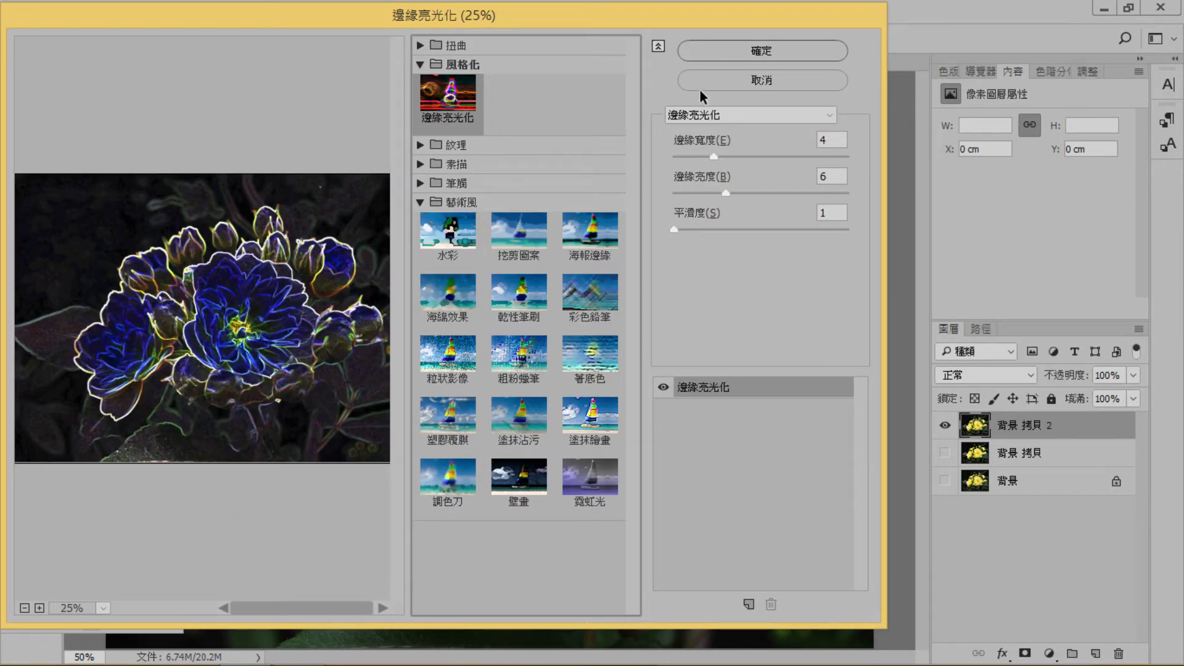
{"action": "left_click", "coordinate": [748, 57]}
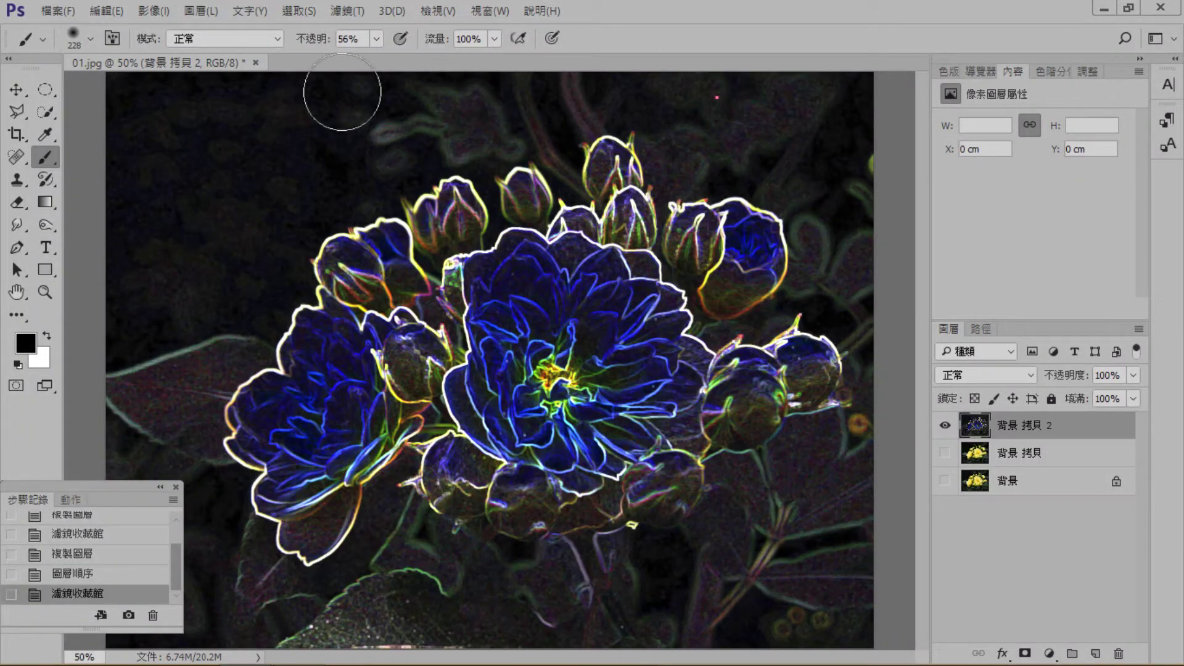
Convert 背景 拷貝 2 to grayscale tones directly with the 黑白 adjustment, using the 預設 preset.
{"action": "left_click", "coordinate": [153, 11]}
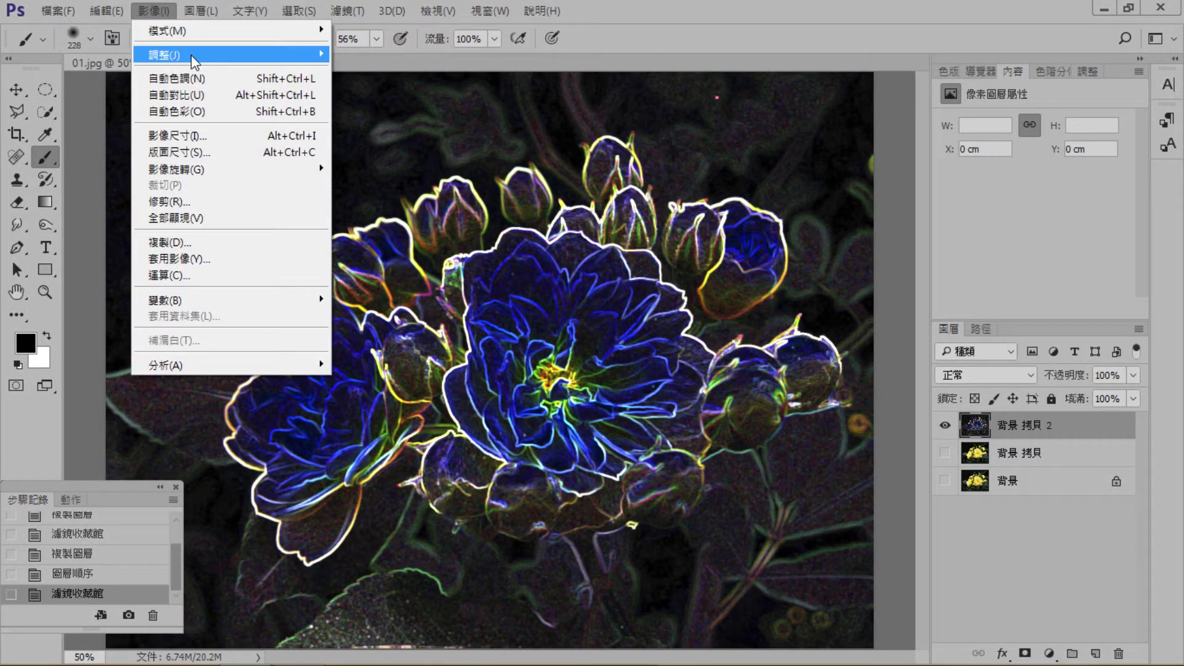
{"action": "mouse_move", "coordinate": [287, 51]}
{"action": "left_click", "coordinate": [397, 178]}
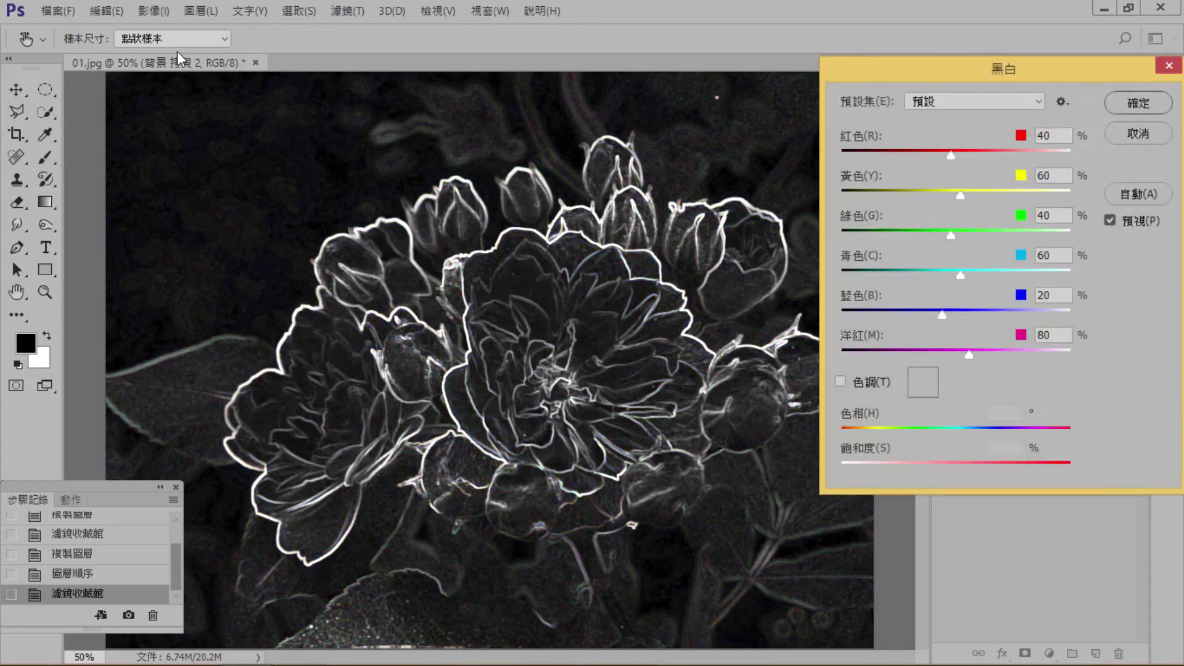
{"action": "left_click", "coordinate": [1133, 100]}
{"action": "key", "text": "b"}
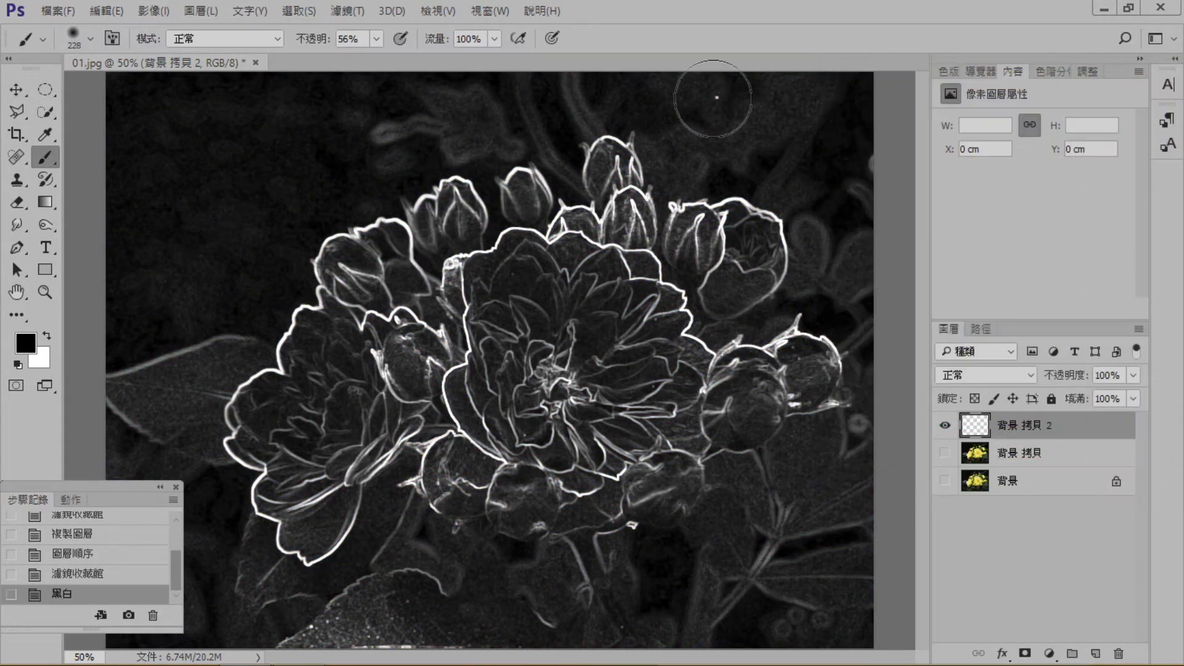
Invert the tones of 背景 拷貝 2 with the 負片效果 adjustment.
{"action": "left_click", "coordinate": [154, 11]}
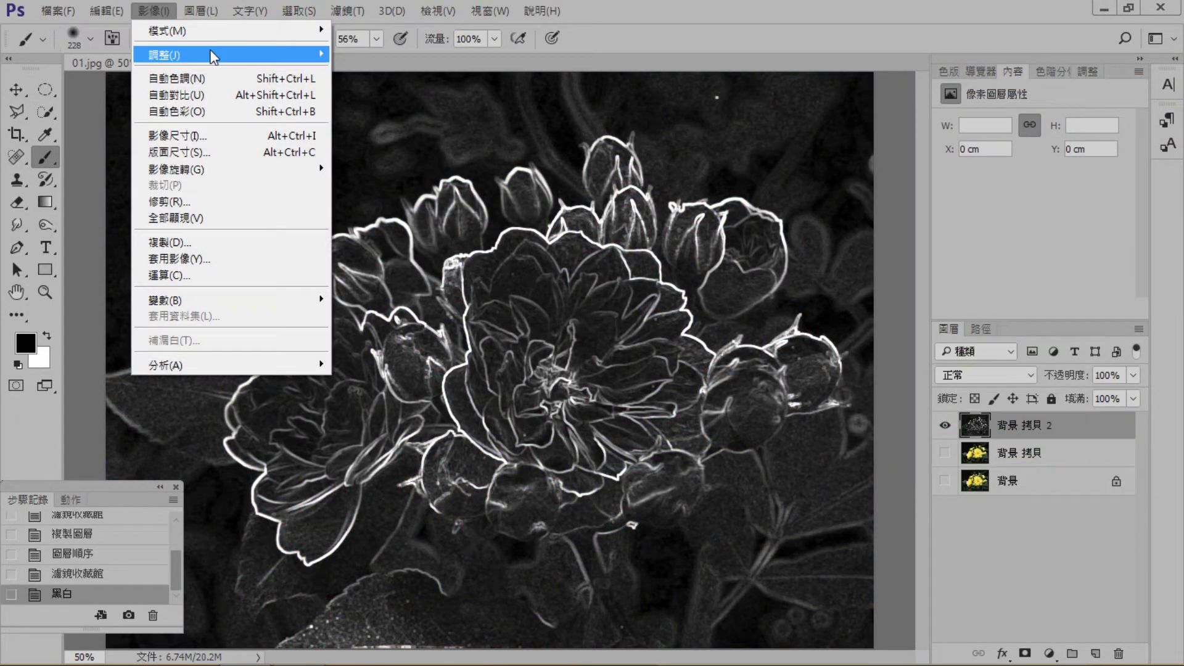
{"action": "mouse_move", "coordinate": [212, 55]}
{"action": "left_click", "coordinate": [466, 251]}
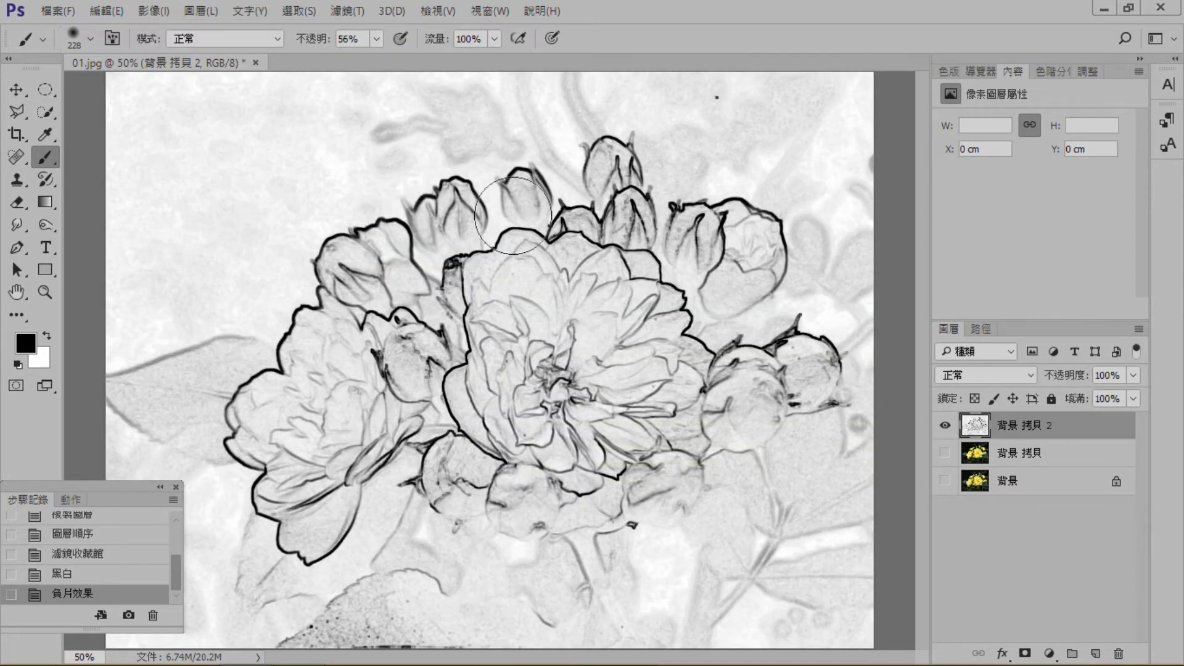
Show the two hidden layers beneath 背景 拷貝 2 and set the line-drawing layer's blend mode to 覆蓋.
{"action": "left_click", "coordinate": [944, 455]}
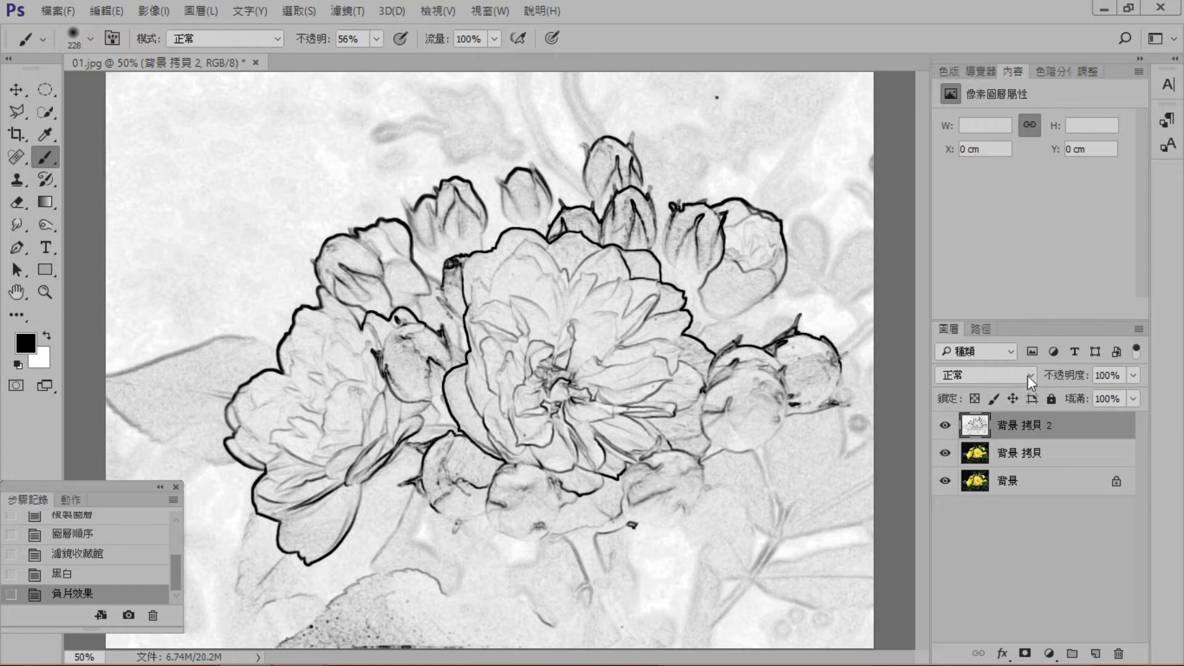
{"action": "left_click", "coordinate": [1028, 376]}
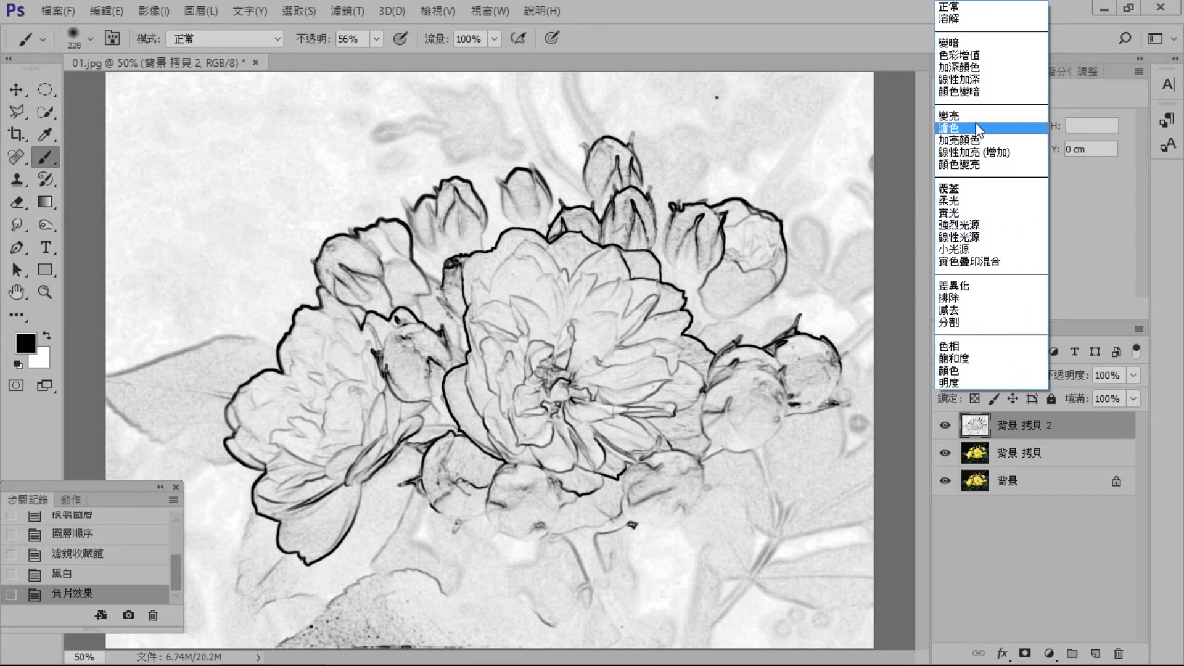
{"action": "left_click", "coordinate": [985, 186]}
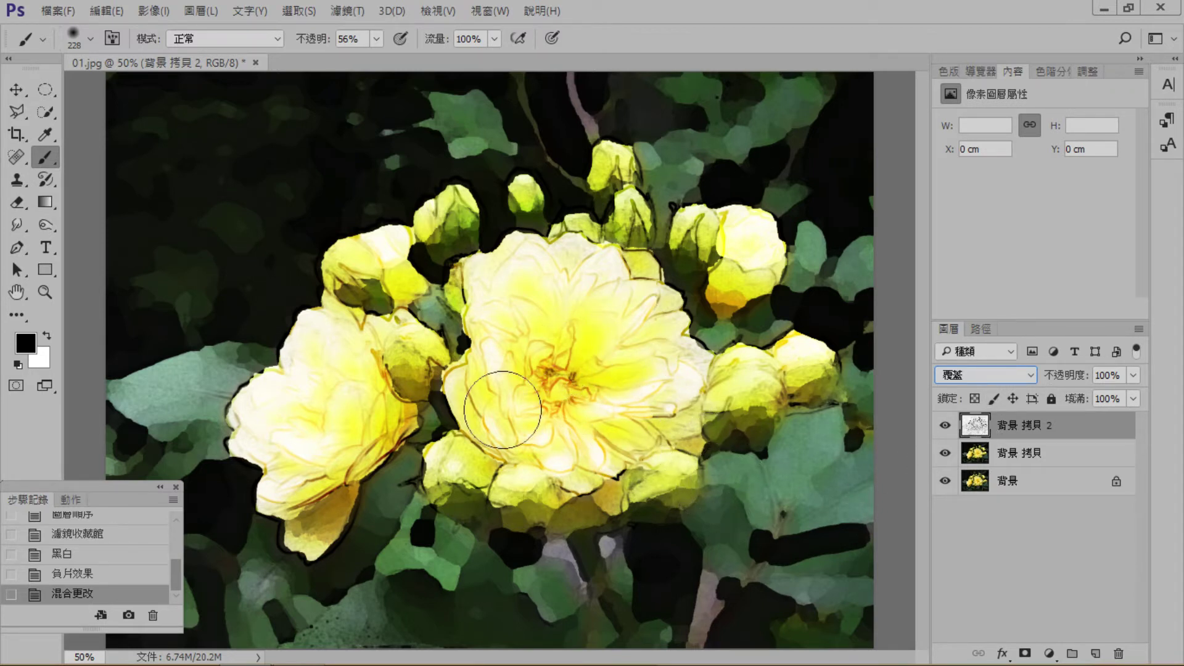
Lower the opacity of 背景 拷貝 2 to 57% and stamp all visible layers into a new layer on top.
{"action": "left_click", "coordinate": [1133, 376]}
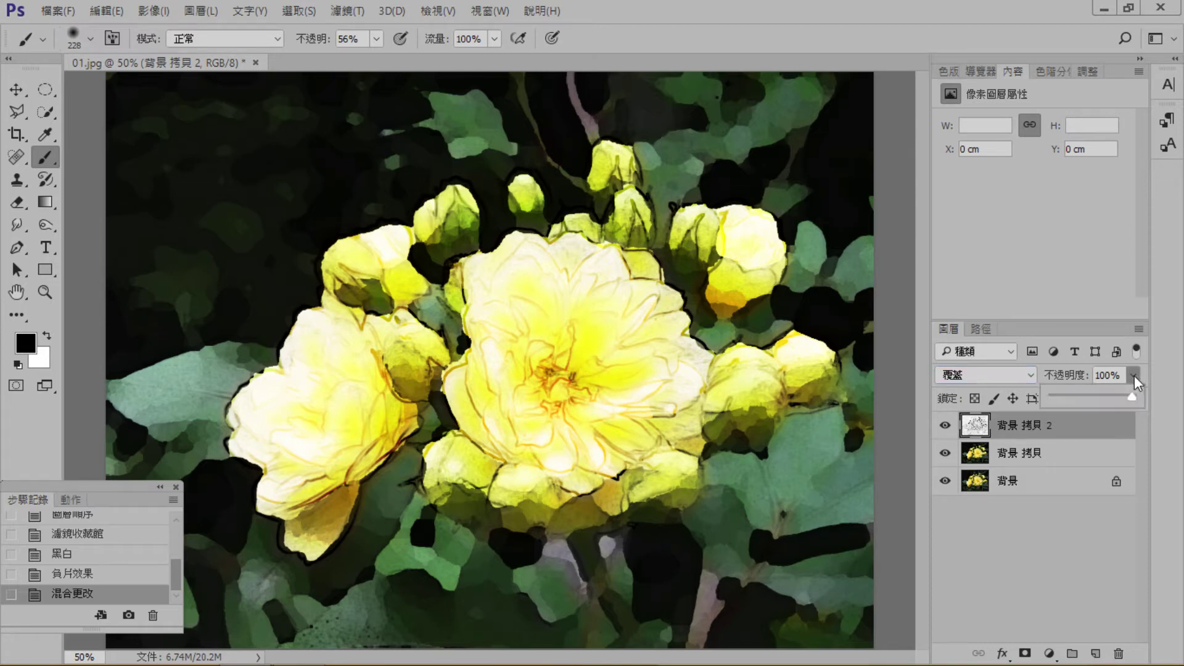
{"action": "left_click_drag", "start_coordinate": [1134, 394], "coordinate": [1097, 402]}
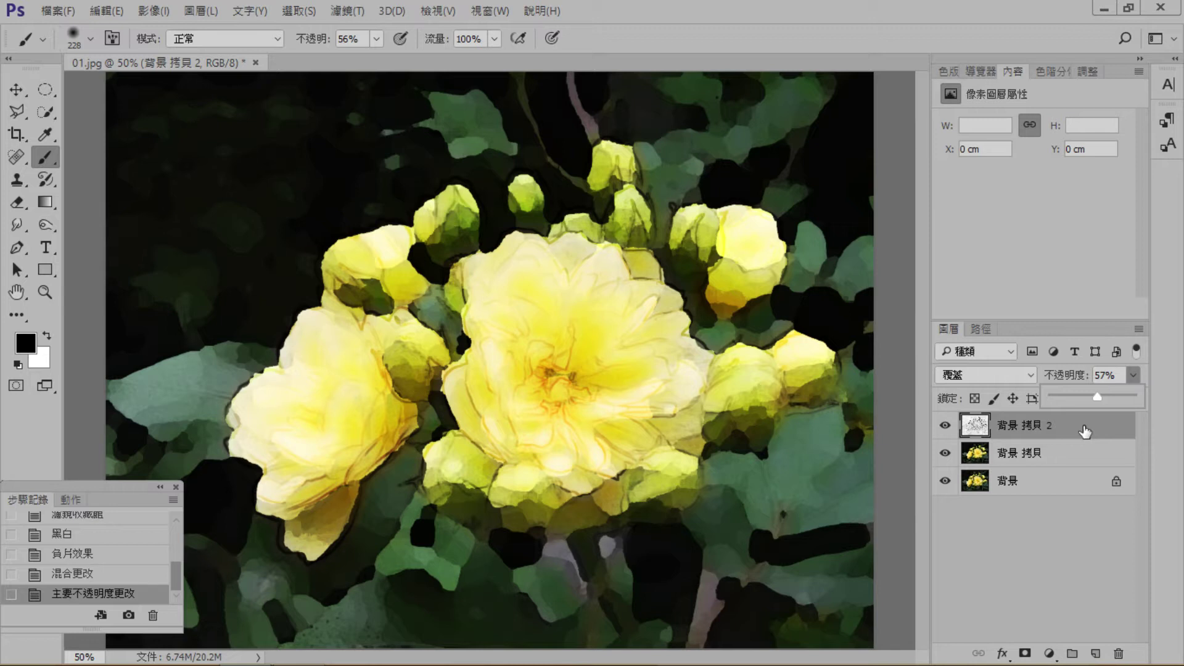
{"action": "key", "text": "ctrl+shift+alt+e"}
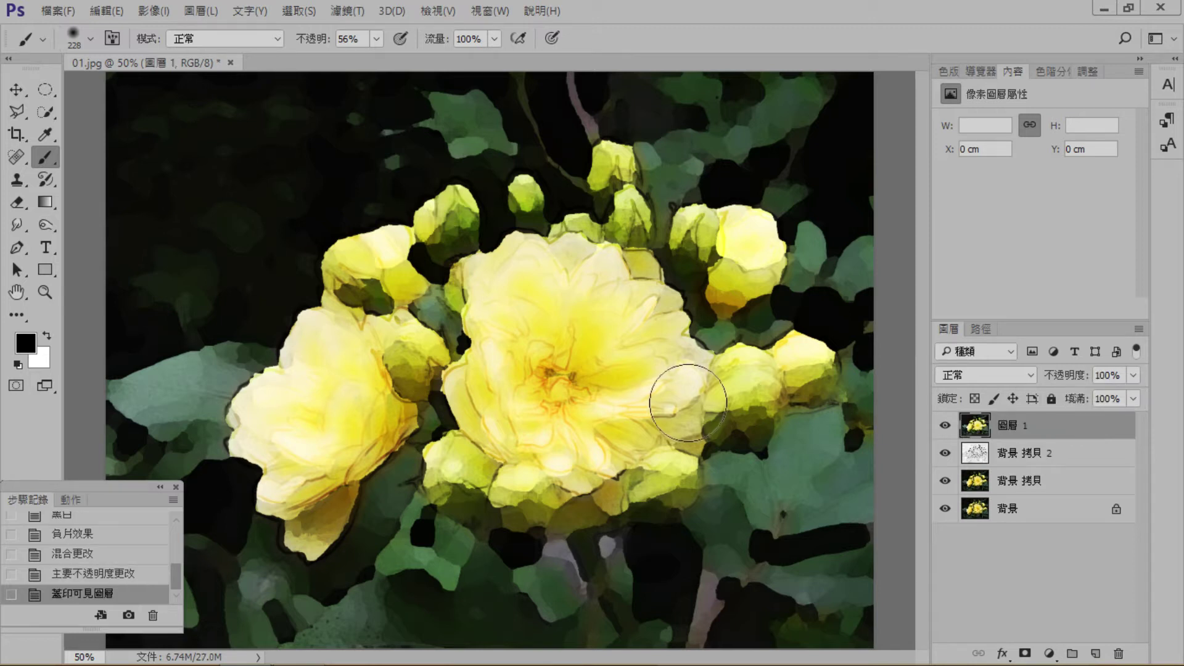
Try the 圖片框 filter with frame 42: 美工影格 directly on 圖層 1, and revert to the 蓋印可見圖層 history state.
{"action": "key", "text": "ctrl+minus"}
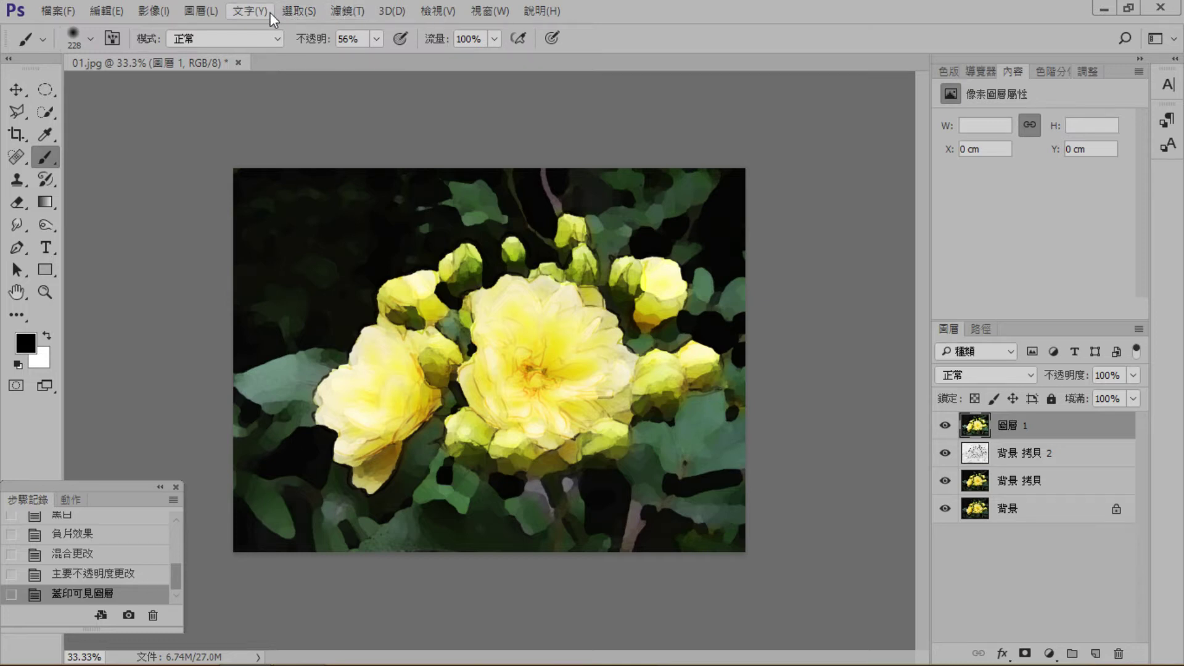
{"action": "left_click", "coordinate": [344, 11]}
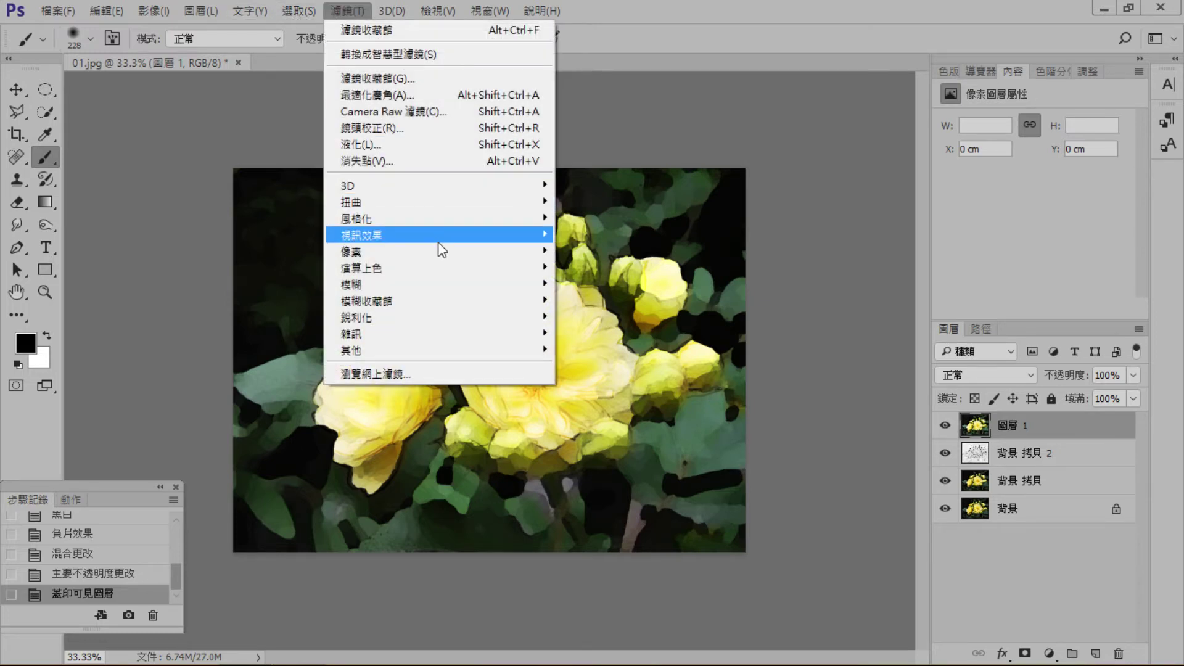
{"action": "mouse_move", "coordinate": [476, 219]}
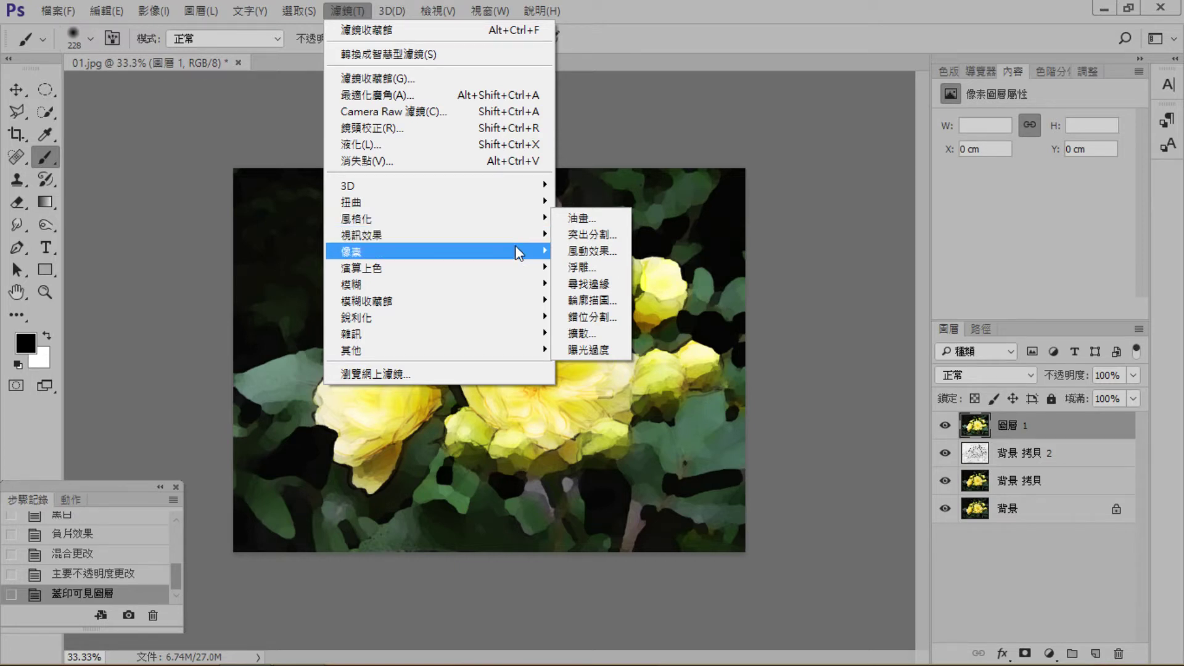
{"action": "mouse_move", "coordinate": [510, 240]}
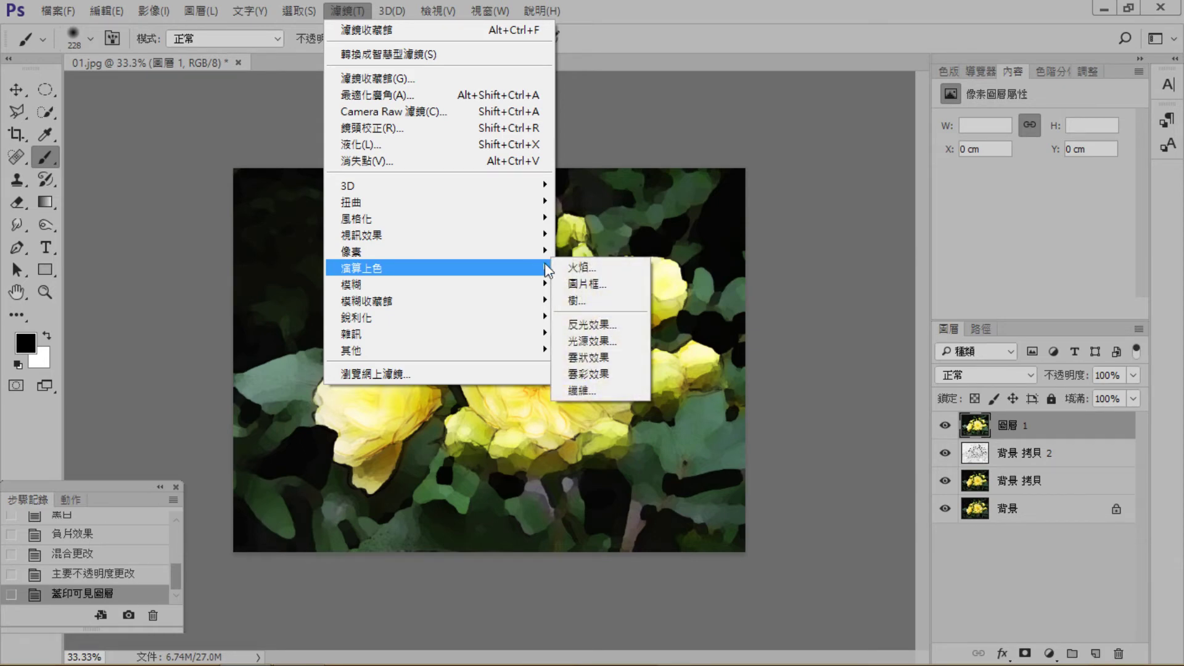
{"action": "left_click", "coordinate": [598, 284]}
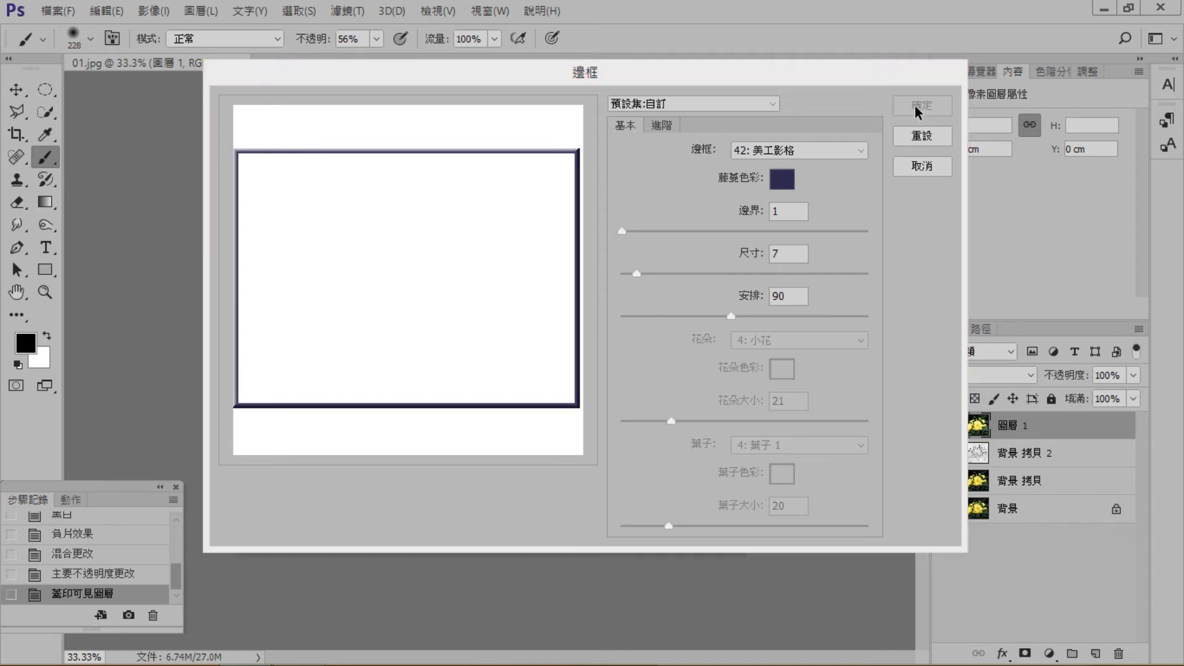
{"action": "left_click", "coordinate": [919, 108]}
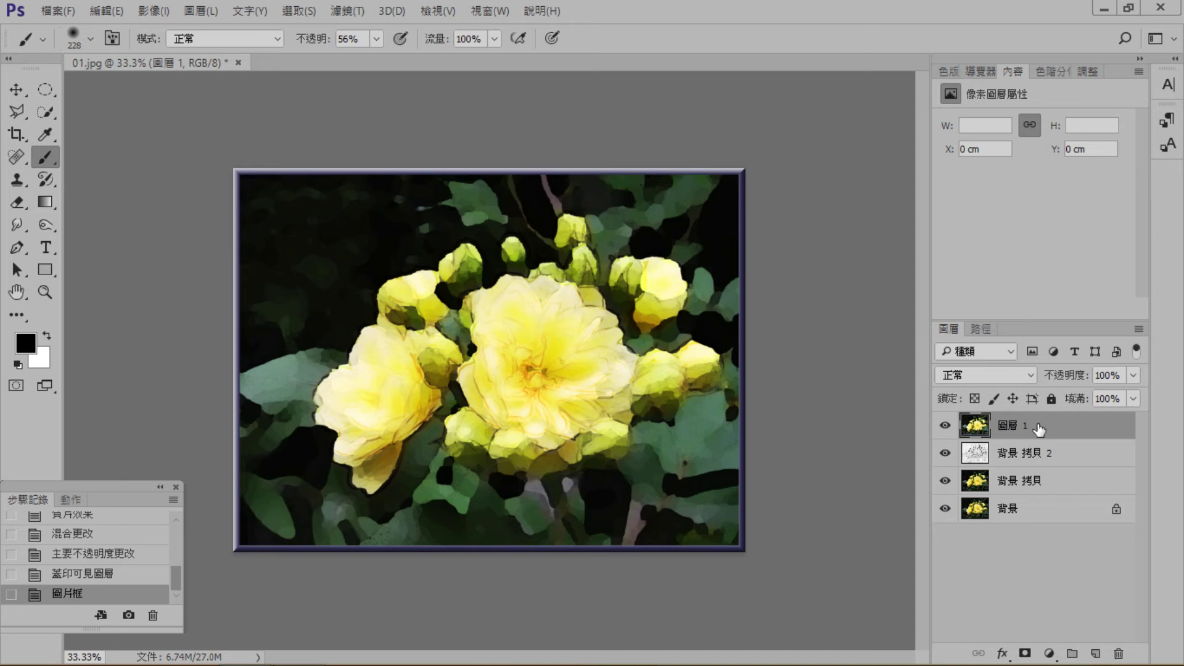
{"action": "left_click", "coordinate": [83, 574]}
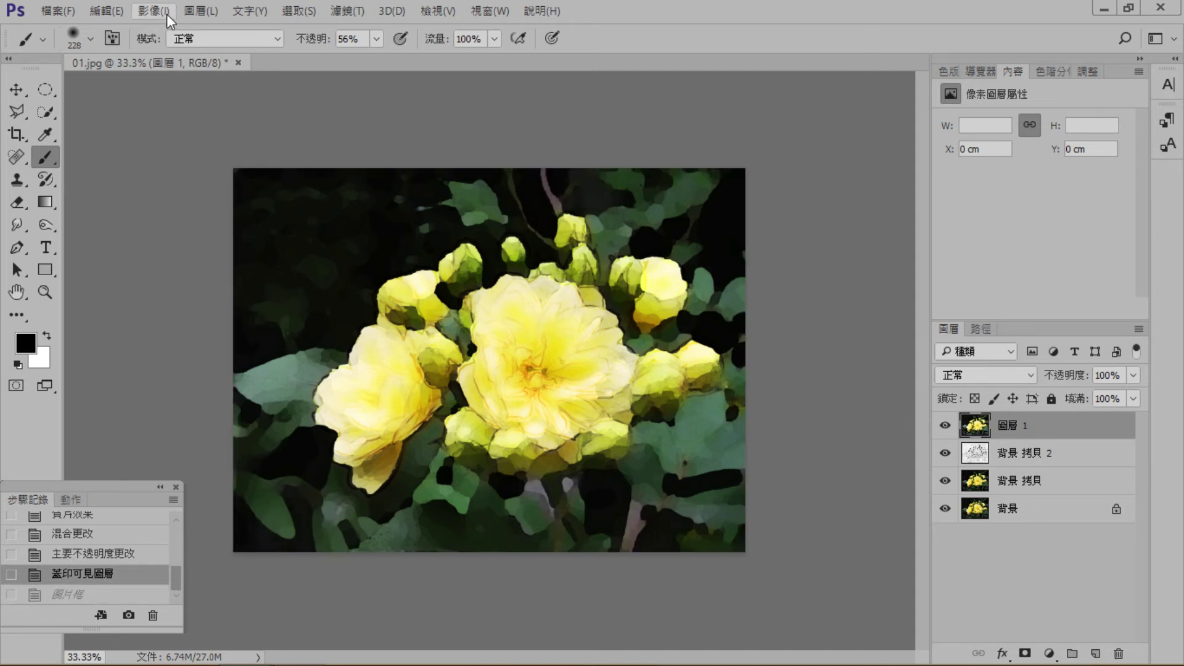
Enlarge the canvas by 2 cm in both width and height, relative to the current size, with a white extension color.
{"action": "left_click", "coordinate": [150, 7]}
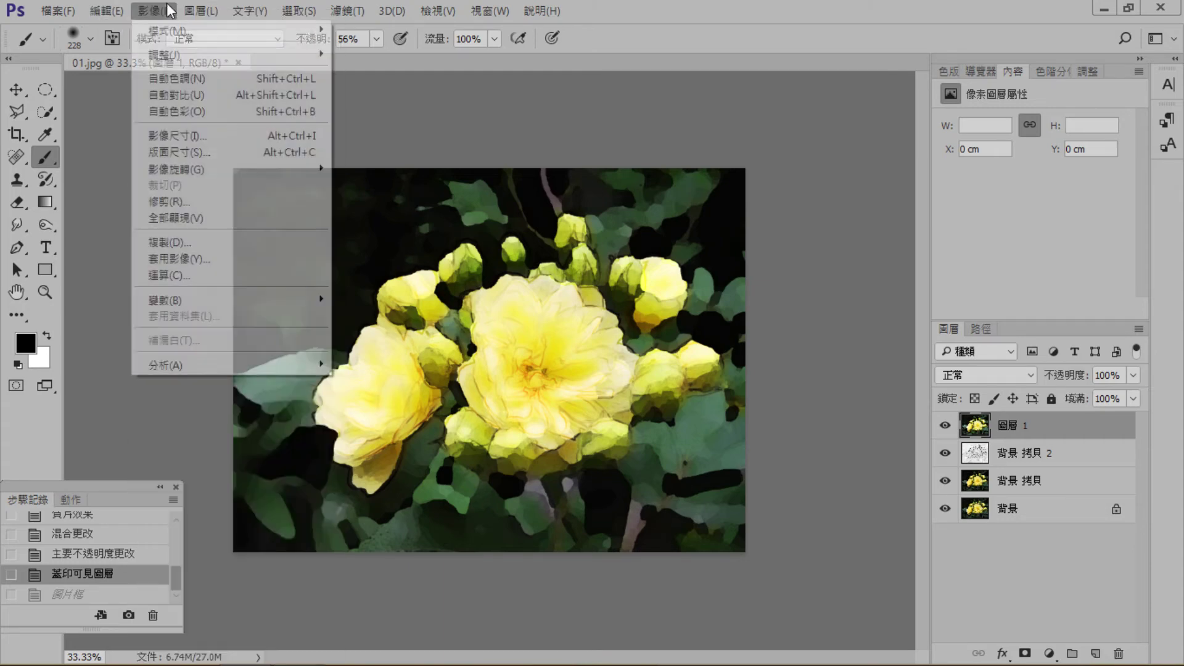
{"action": "left_click", "coordinate": [189, 152]}
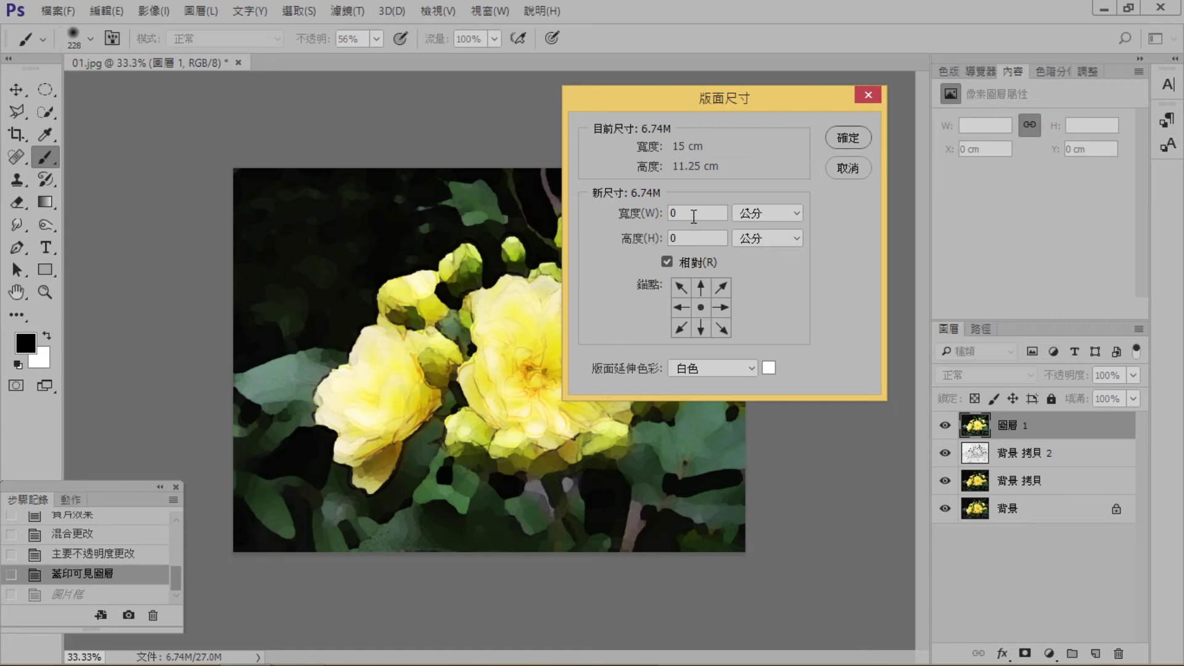
{"action": "left_click_drag", "start_coordinate": [684, 211], "coordinate": [669, 213]}
{"action": "type", "text": "2"}
{"action": "key", "text": "Tab"}
{"action": "type", "text": "2"}
{"action": "left_click", "coordinate": [848, 137]}
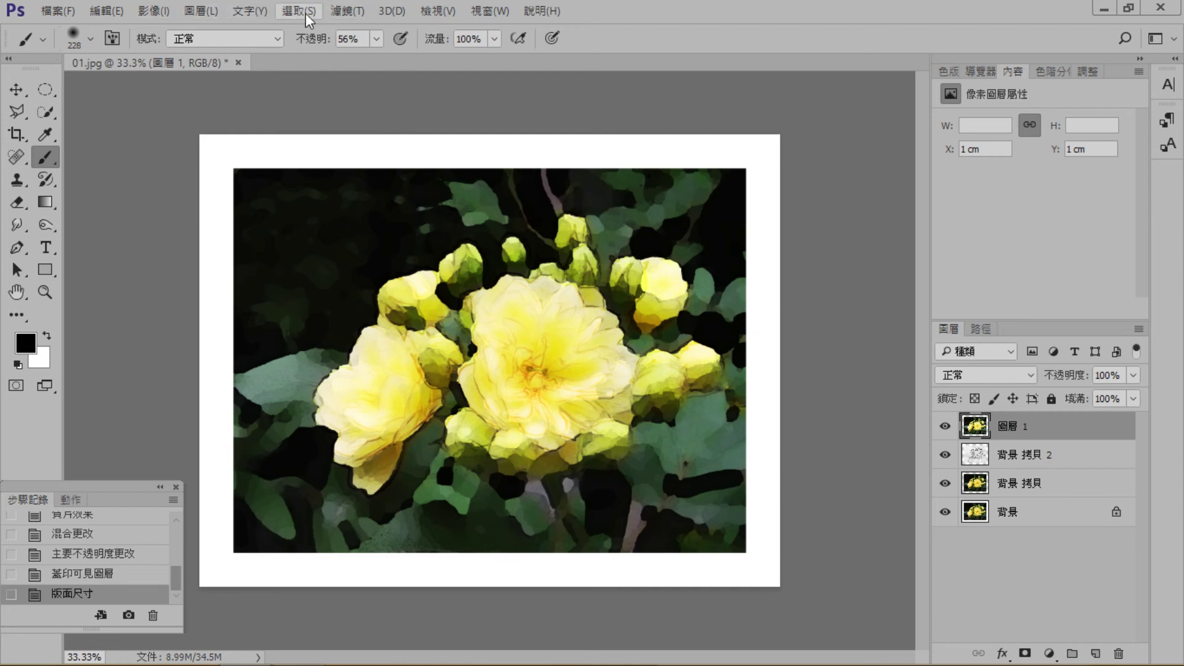
Render a 圖片框 around the enlarged canvas on 圖層 1 using frame 42: 美工影格 with 邊界 1, 尺寸 7 and 安排 90.
{"action": "left_click", "coordinate": [338, 11]}
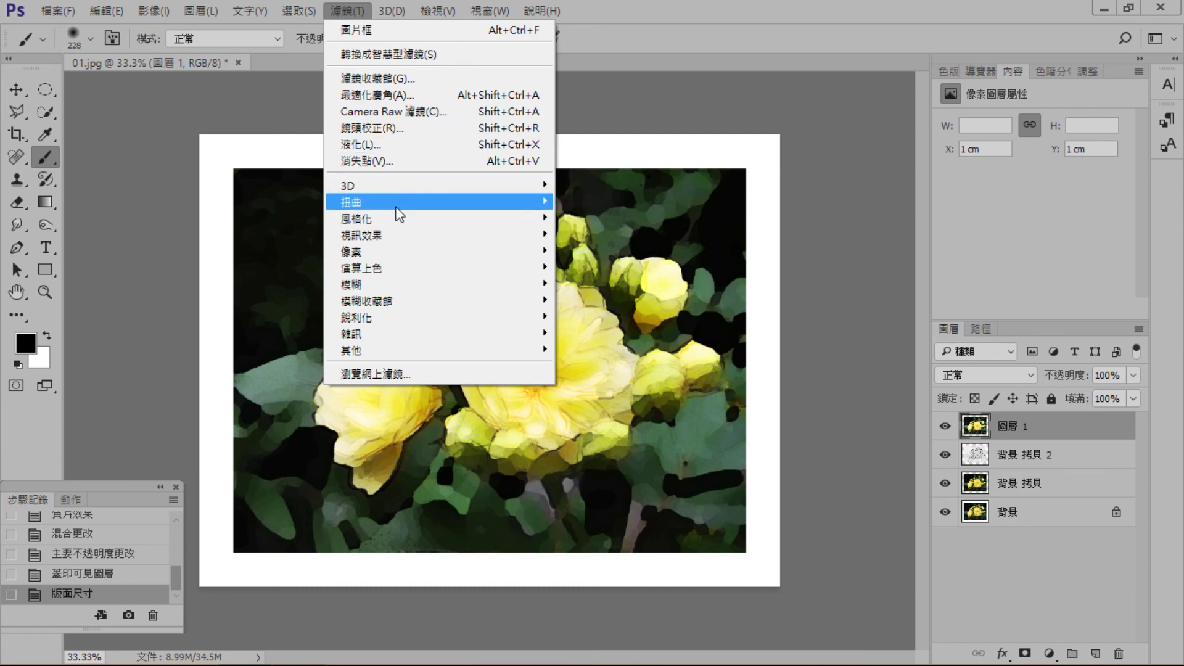
{"action": "mouse_move", "coordinate": [417, 268]}
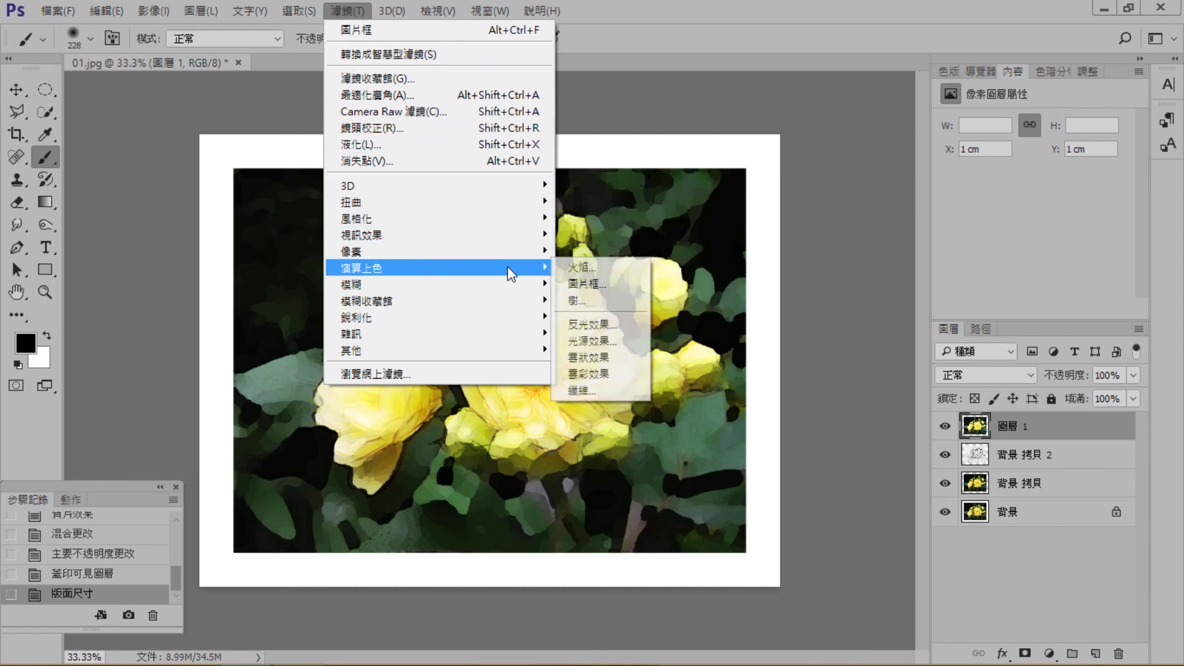
{"action": "left_click", "coordinate": [606, 286]}
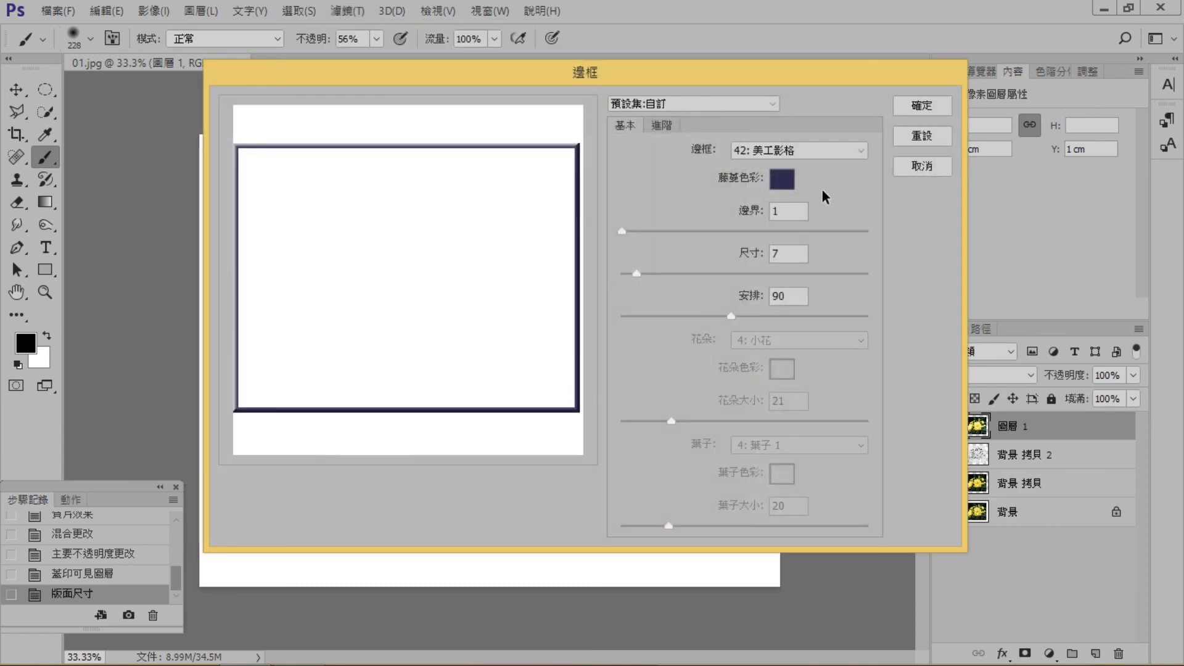
{"action": "left_click", "coordinate": [922, 106]}
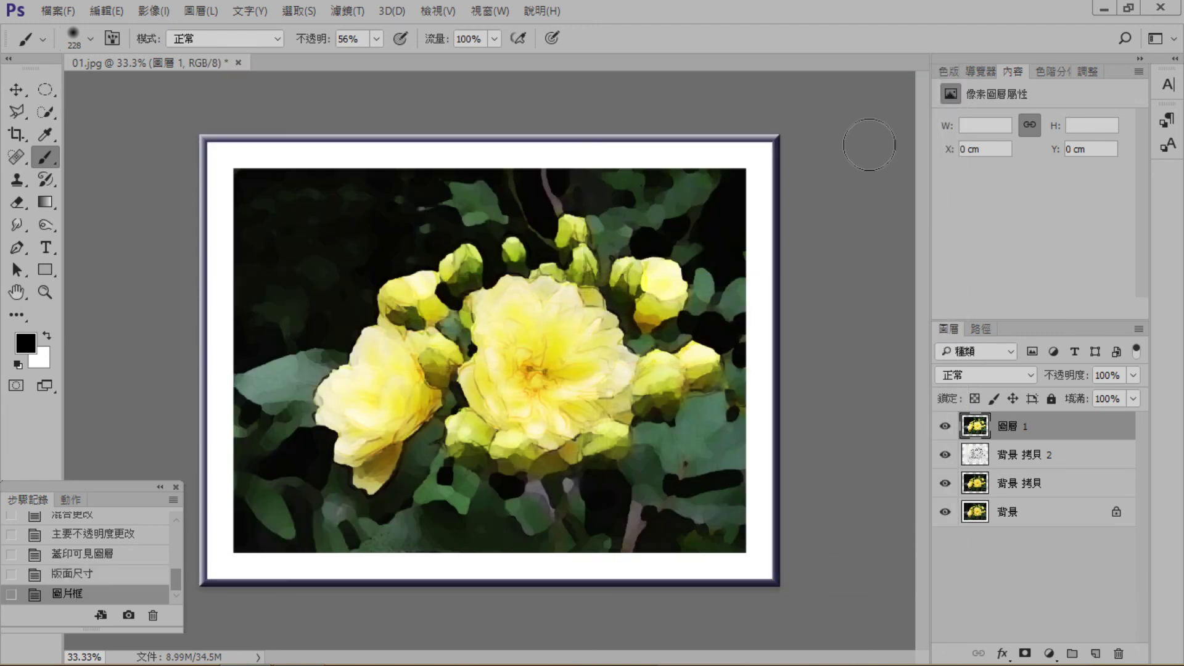